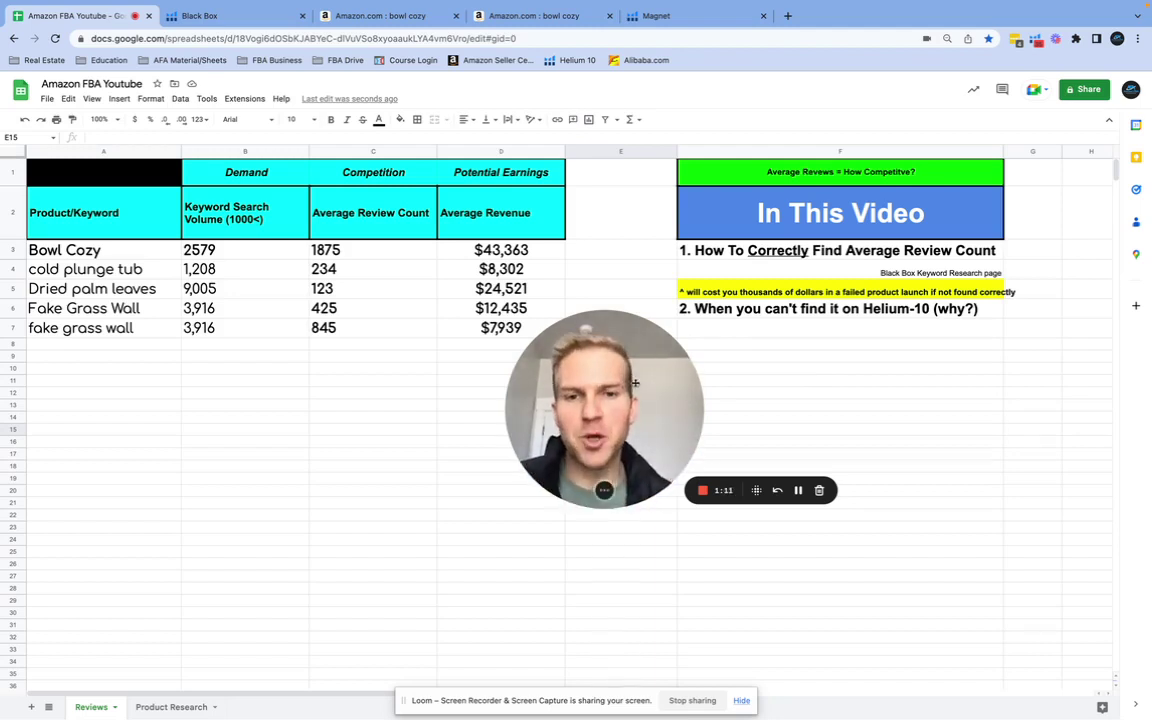
Review the keyword search volume, average review count and average revenue columns, including the Bowl Cozy row
{"action": "left_click_drag", "start_coordinate": [636, 393], "coordinate": [766, 317]}
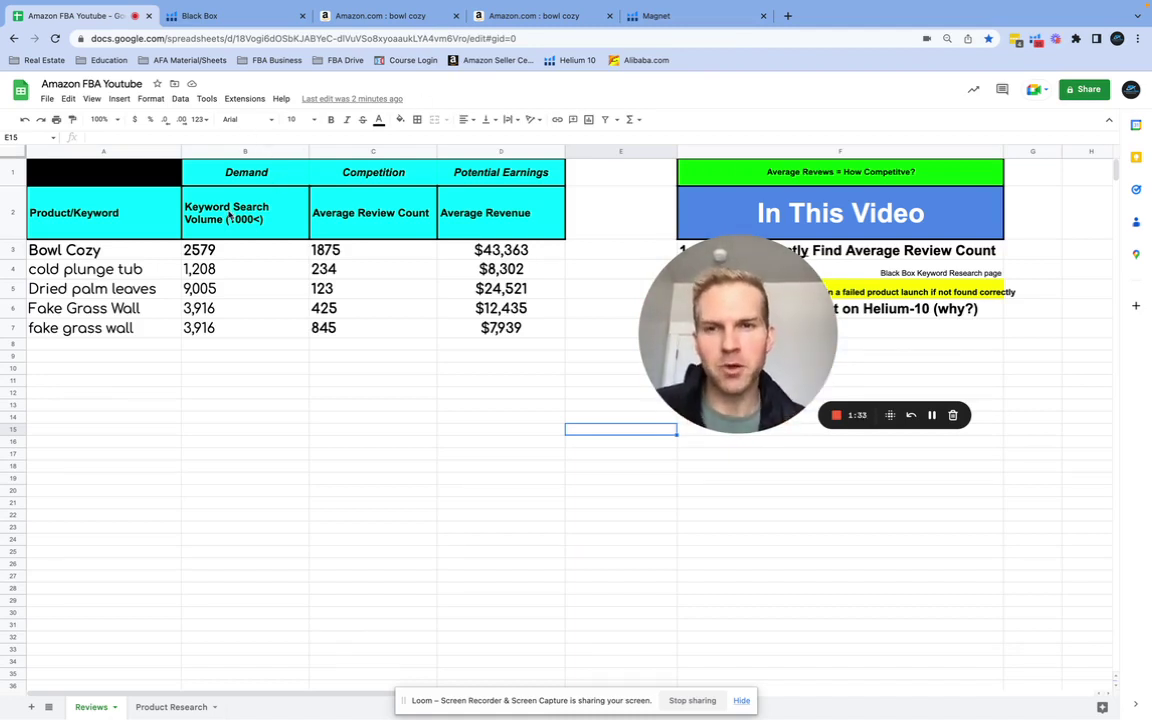
{"action": "left_click", "coordinate": [263, 219]}
{"action": "left_click", "coordinate": [476, 222]}
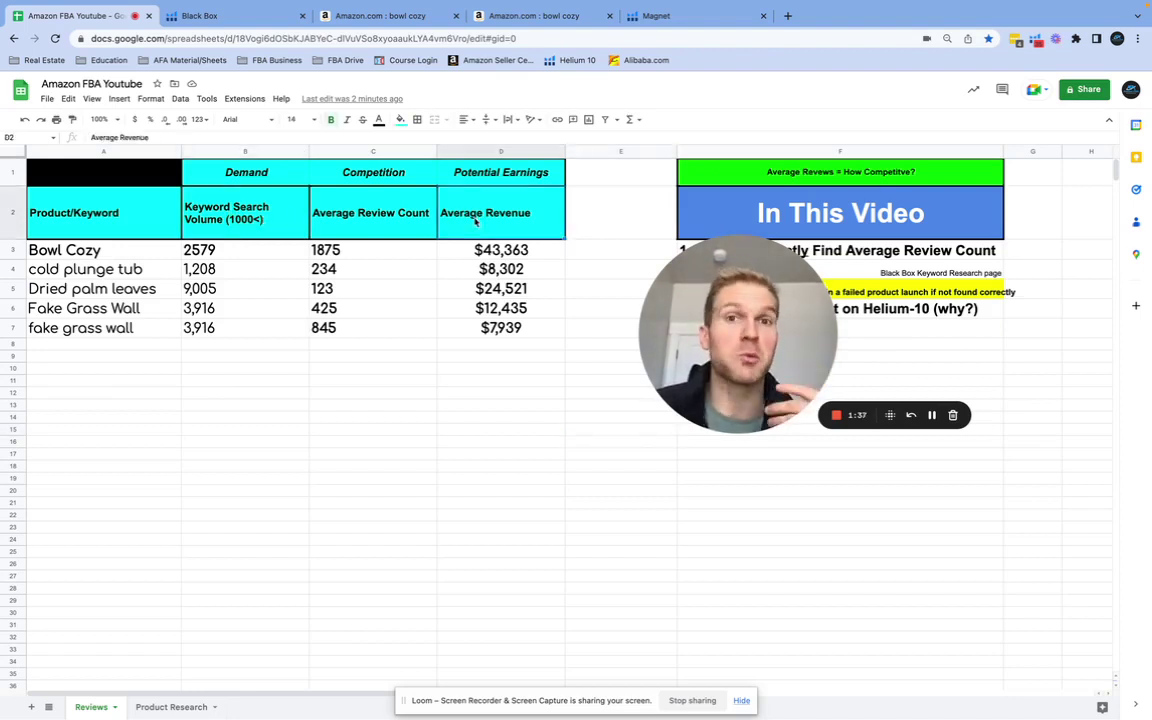
{"action": "left_click", "coordinate": [214, 229]}
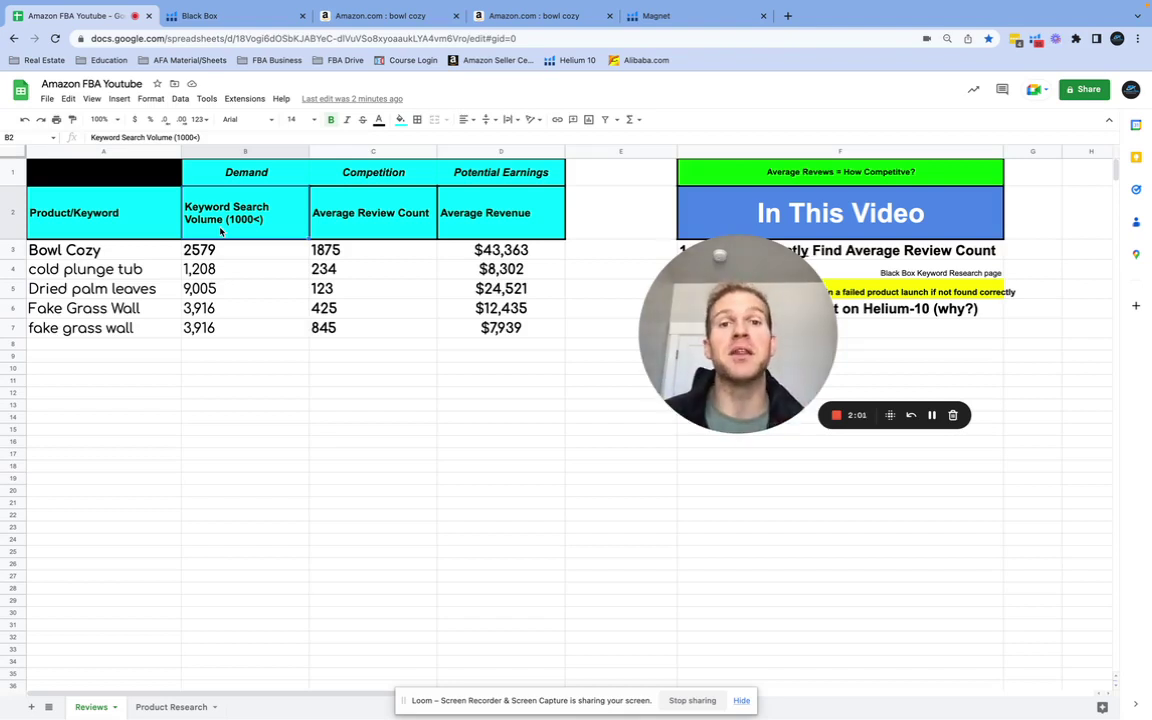
{"action": "left_click", "coordinate": [203, 405]}
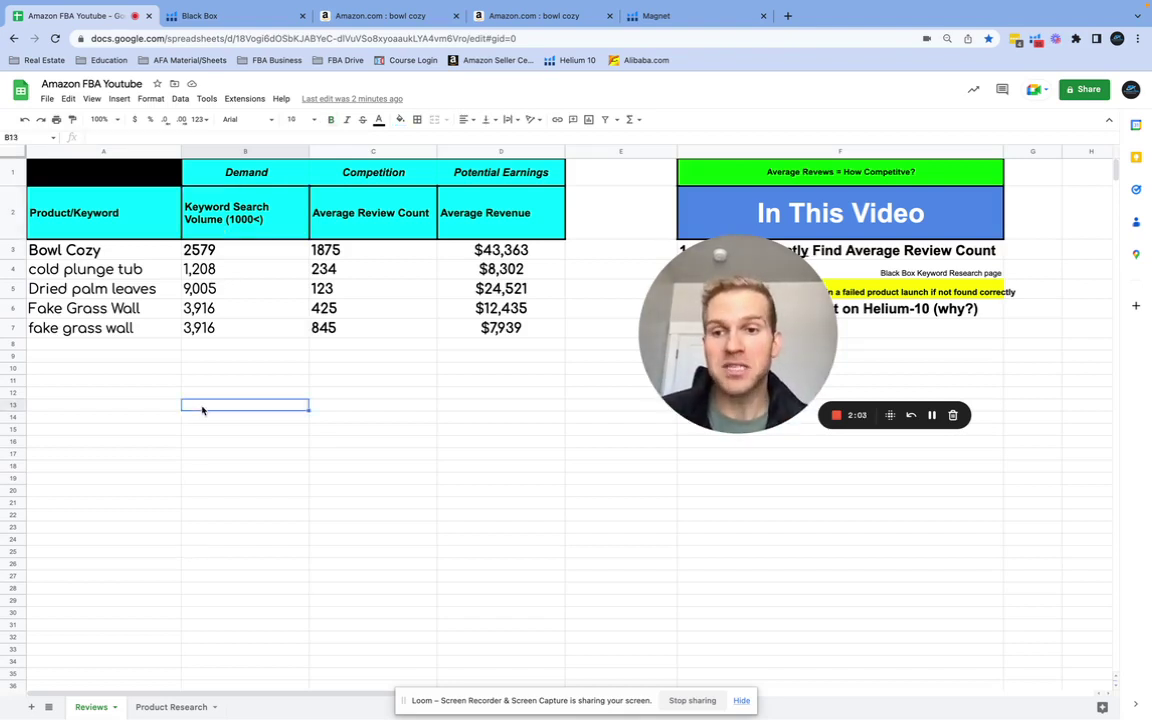
{"action": "left_click", "coordinate": [112, 270]}
{"action": "left_click", "coordinate": [104, 253]}
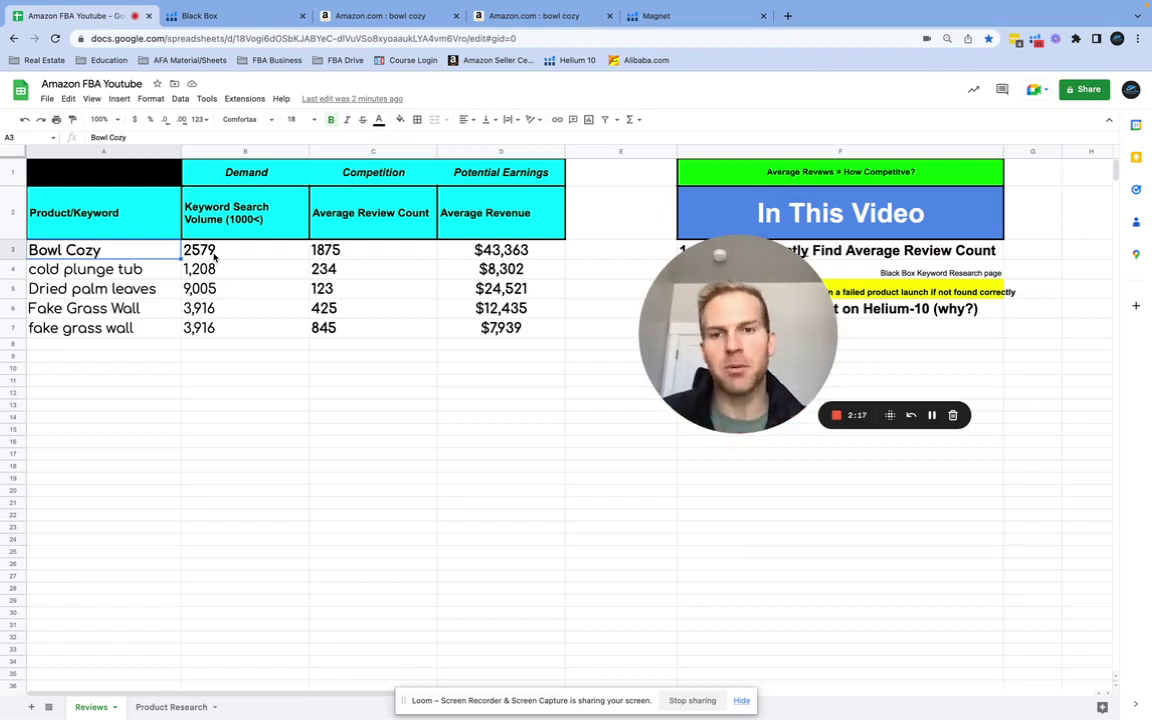
{"action": "left_click", "coordinate": [321, 258]}
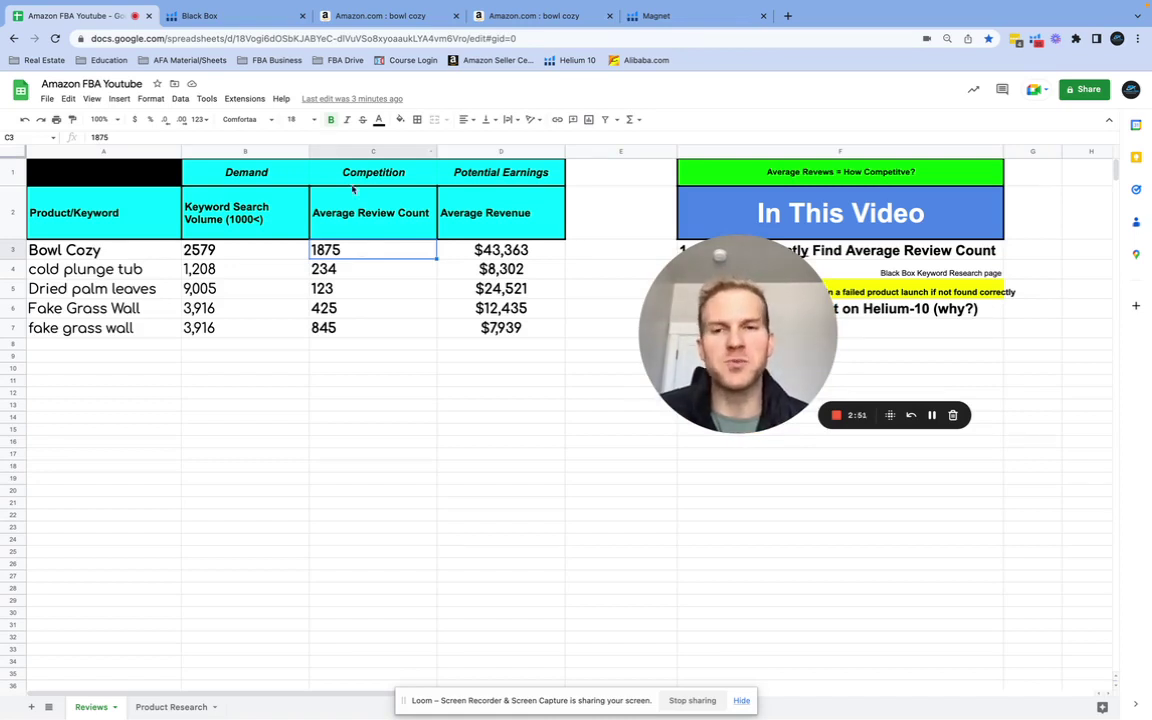
{"action": "left_click", "coordinate": [515, 217]}
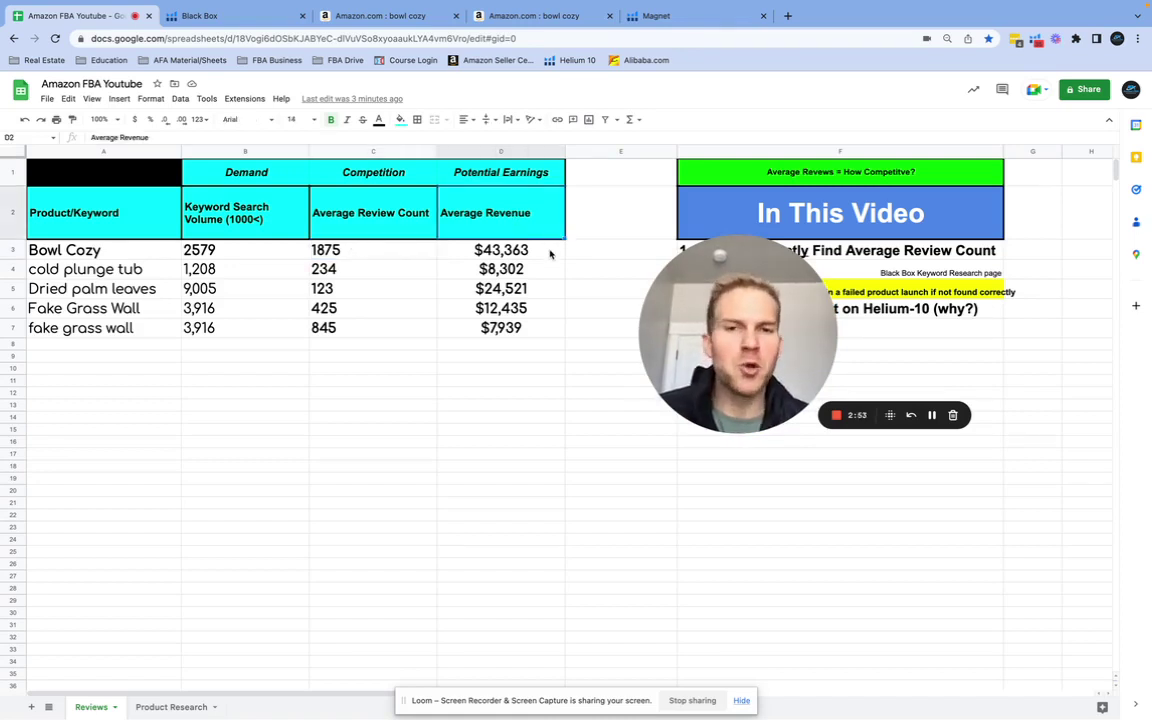
{"action": "left_click", "coordinate": [549, 256]}
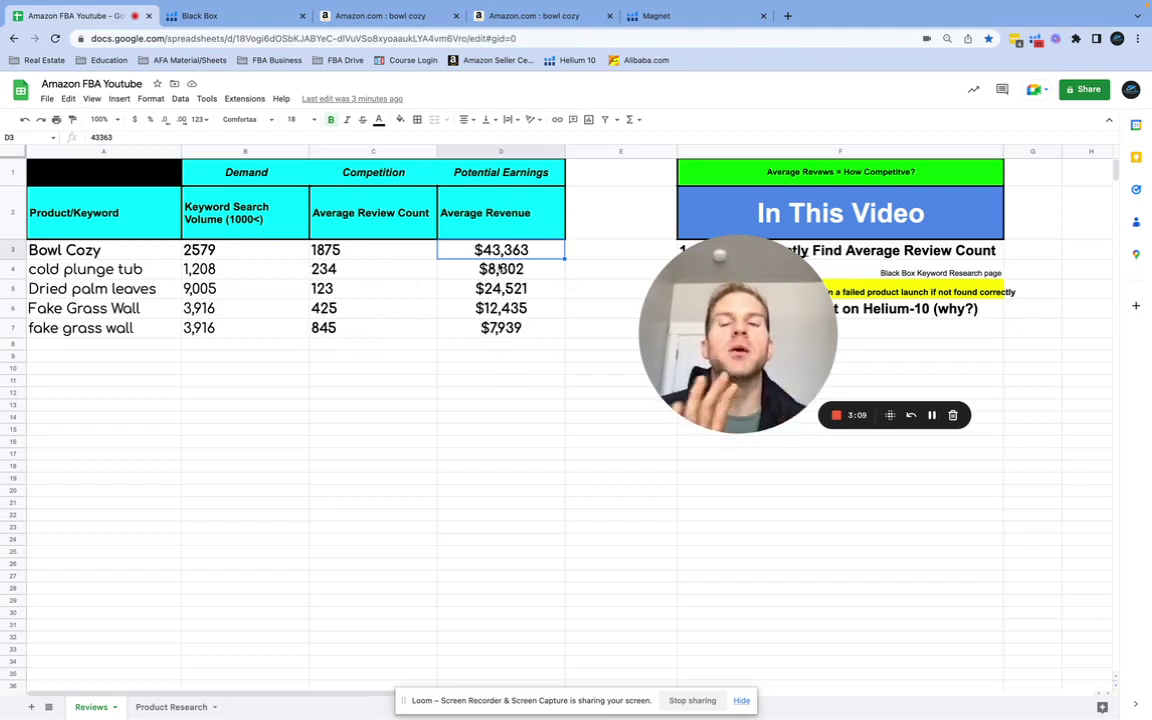
Switch to Helium 10's Black Box keyword research and set the maximum review count to 400
{"action": "left_click", "coordinate": [261, 19]}
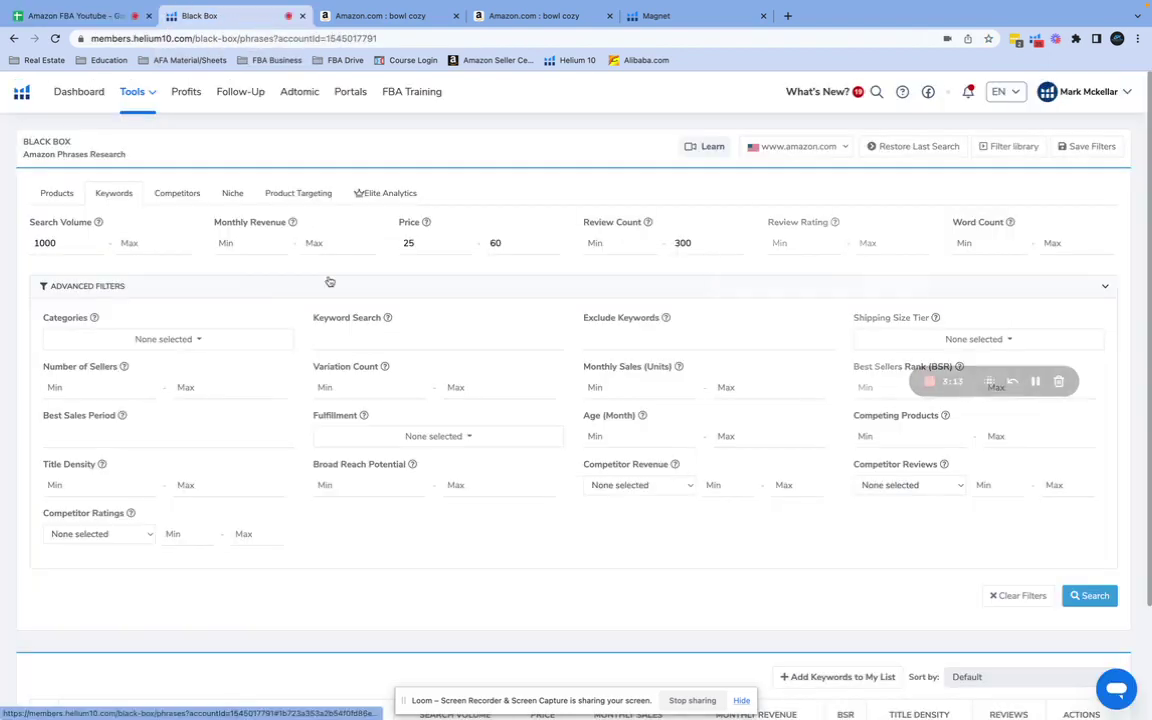
{"action": "scroll", "coordinate": [193, 298], "scroll_direction": "down", "scroll_amount": 3}
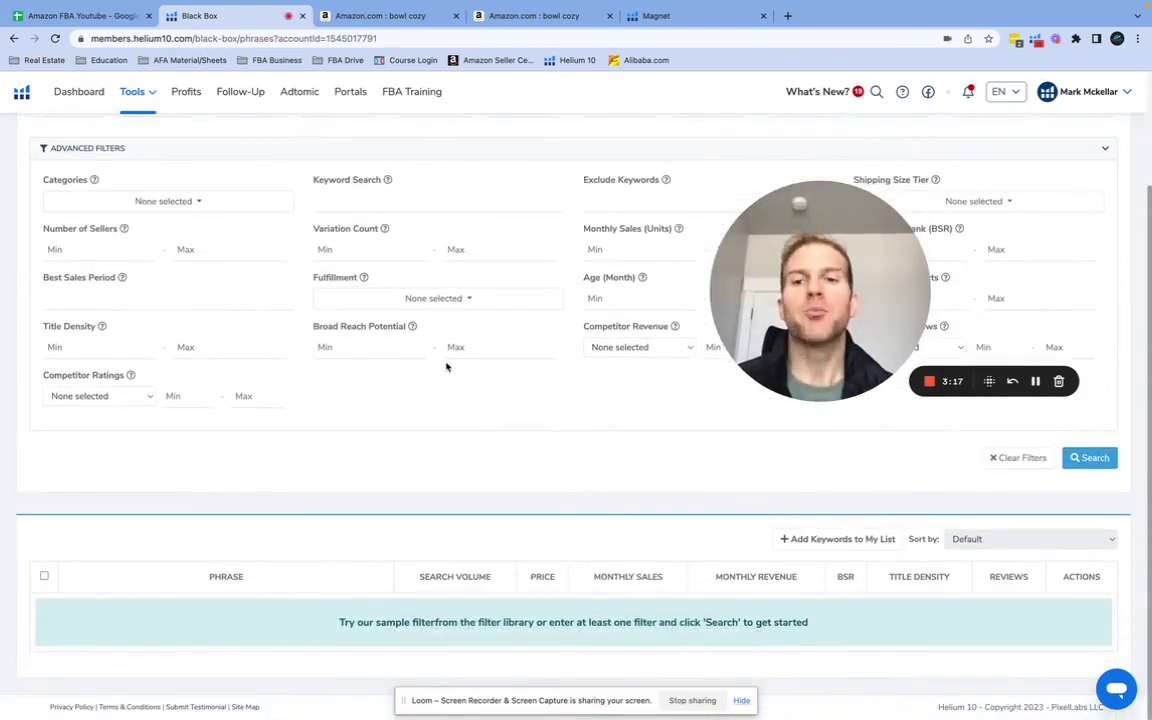
{"action": "scroll", "coordinate": [244, 320], "scroll_direction": "up", "scroll_amount": 3}
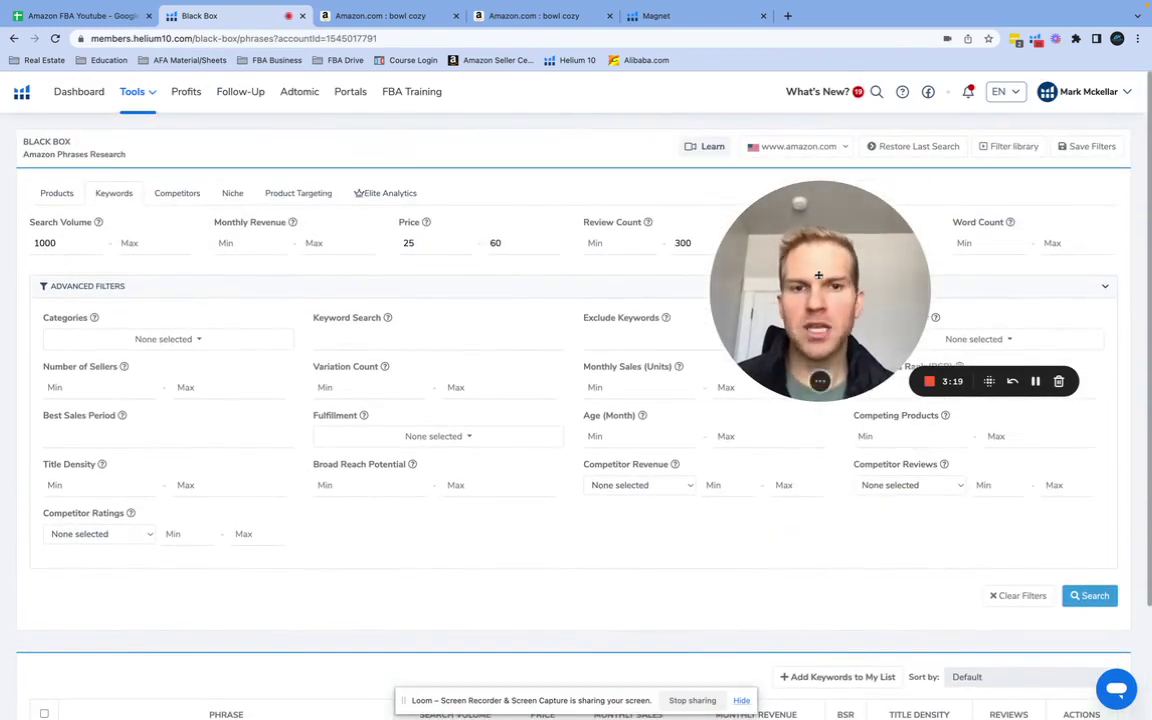
{"action": "left_click_drag", "start_coordinate": [818, 275], "coordinate": [850, 381]}
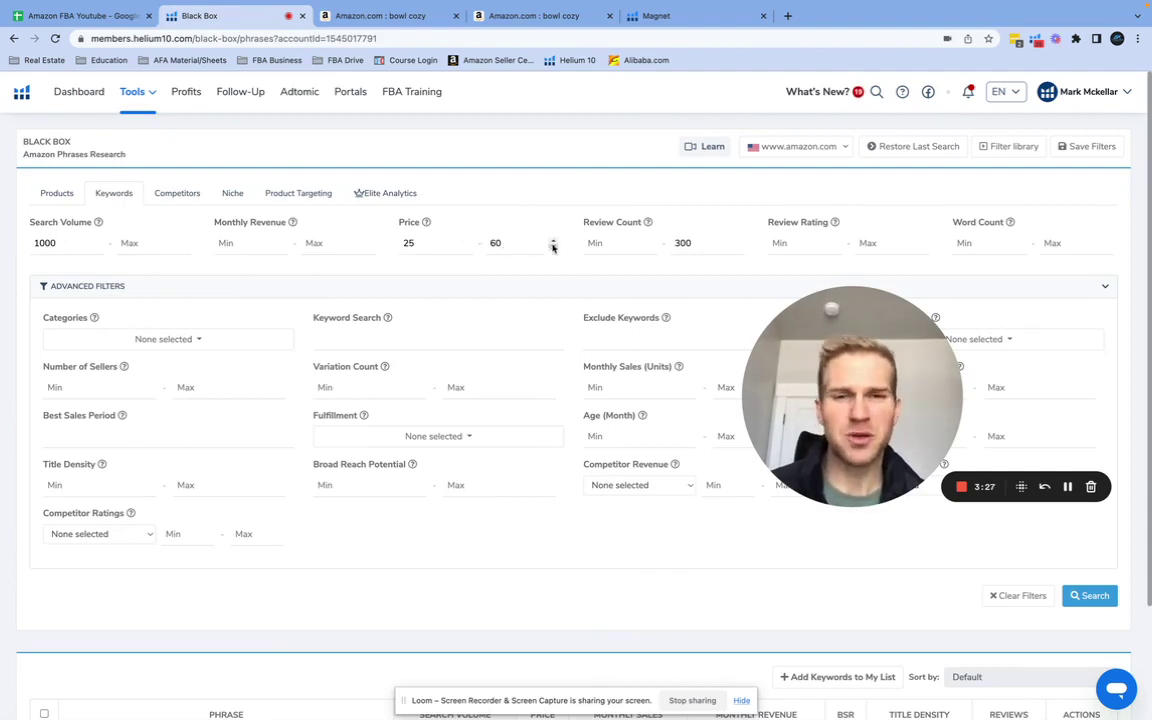
{"action": "double_click", "coordinate": [682, 244]}
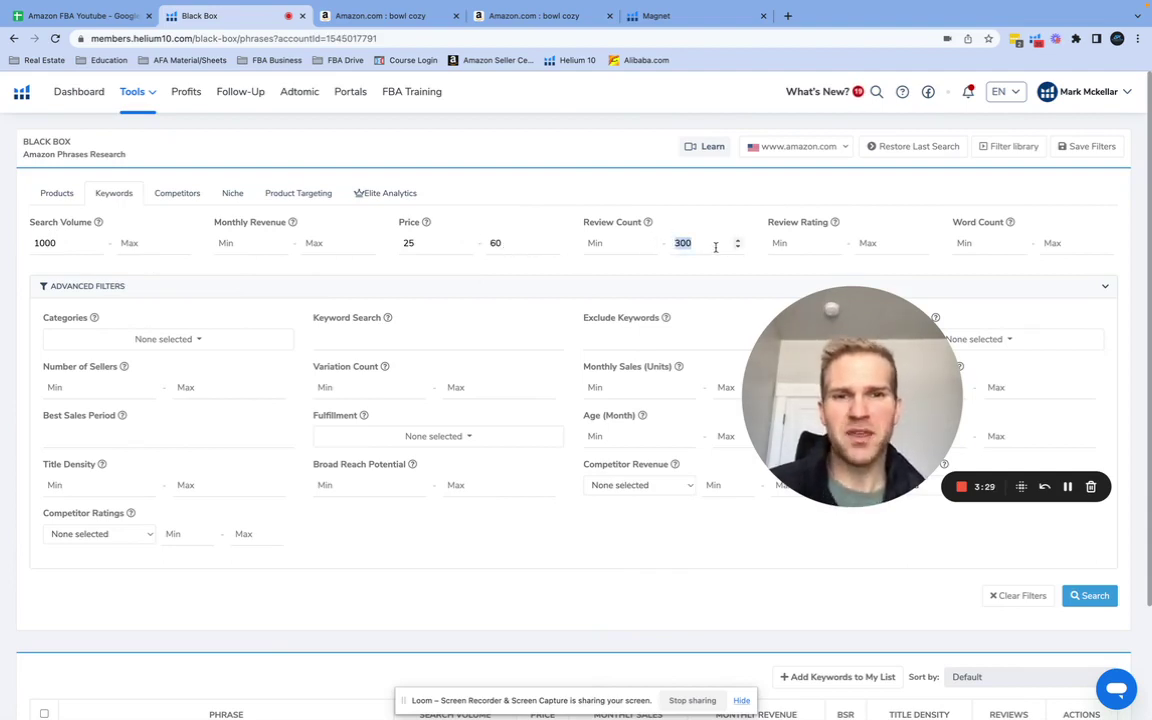
{"action": "type", "text": "400"}
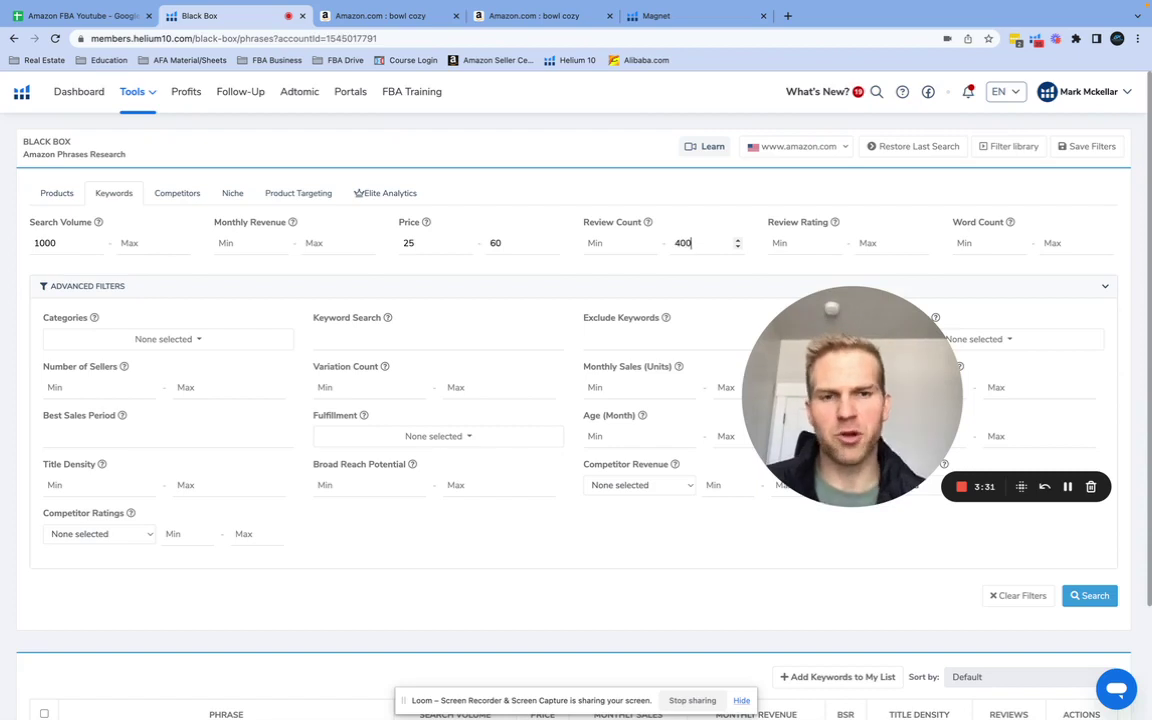
Restrict the keyword search to the Kitchen & Dining and Toys & Games categories and run it
{"action": "left_click", "coordinate": [566, 287]}
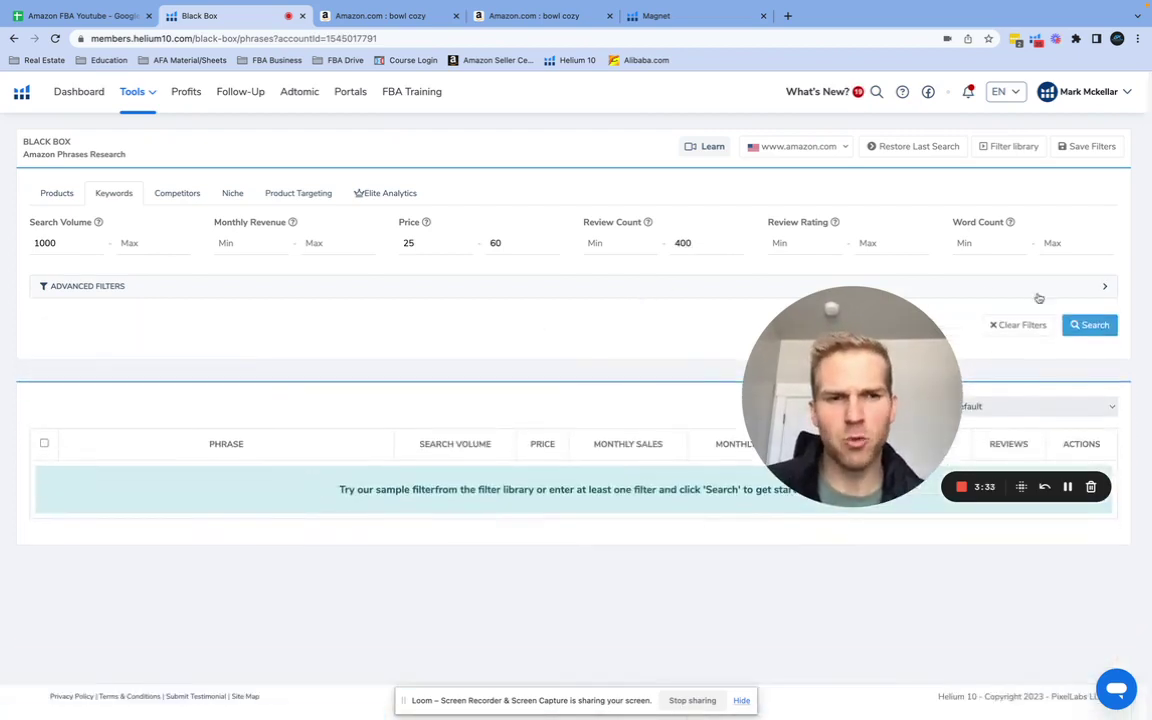
{"action": "left_click", "coordinate": [1037, 293]}
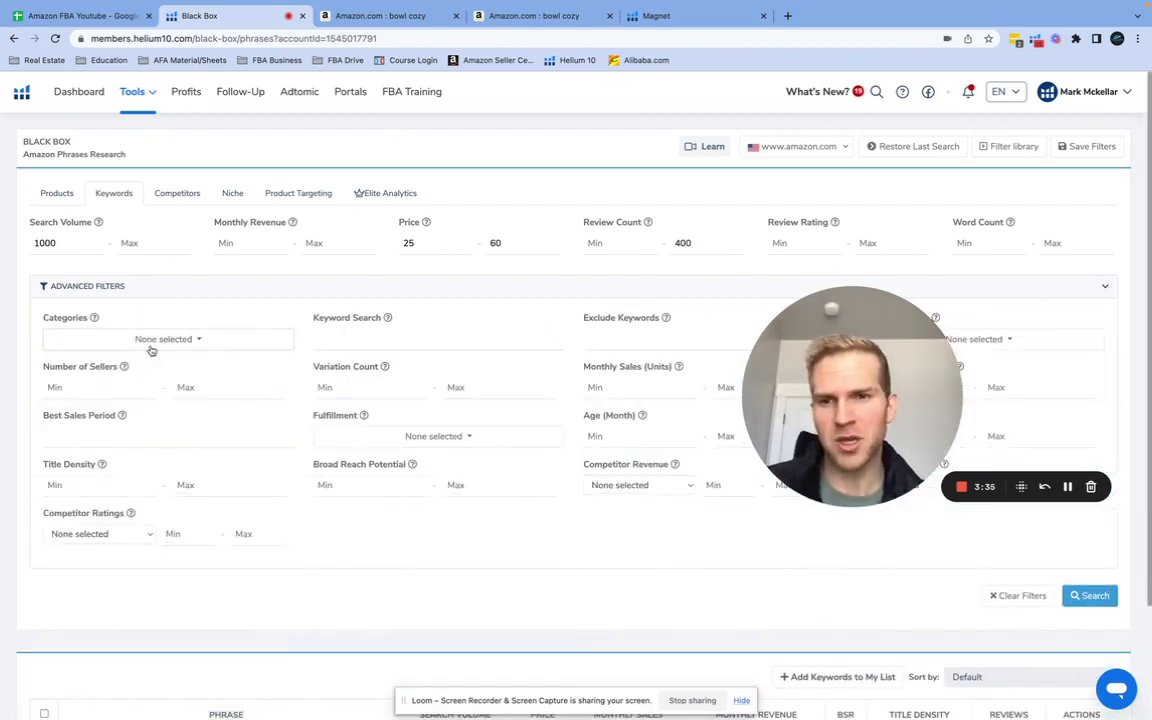
{"action": "left_click", "coordinate": [151, 344]}
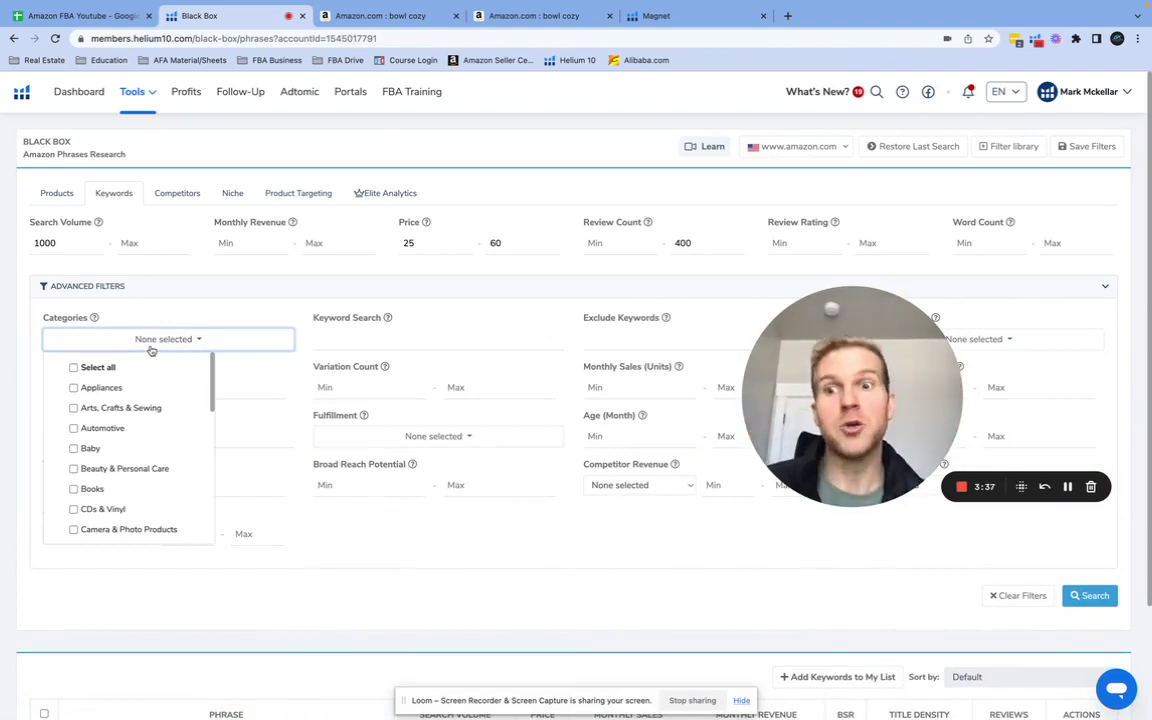
{"action": "scroll", "coordinate": [130, 440], "scroll_direction": "down", "scroll_amount": 6}
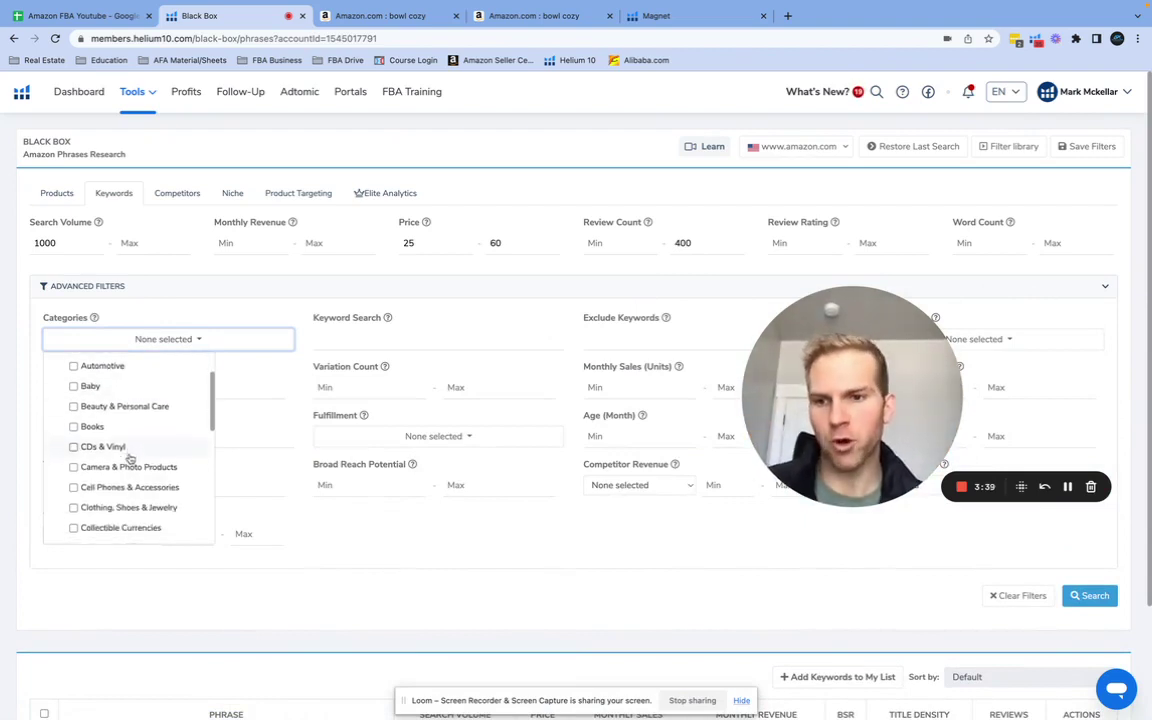
{"action": "left_click", "coordinate": [133, 460]}
{"action": "scroll", "coordinate": [133, 470], "scroll_direction": "down", "scroll_amount": 4}
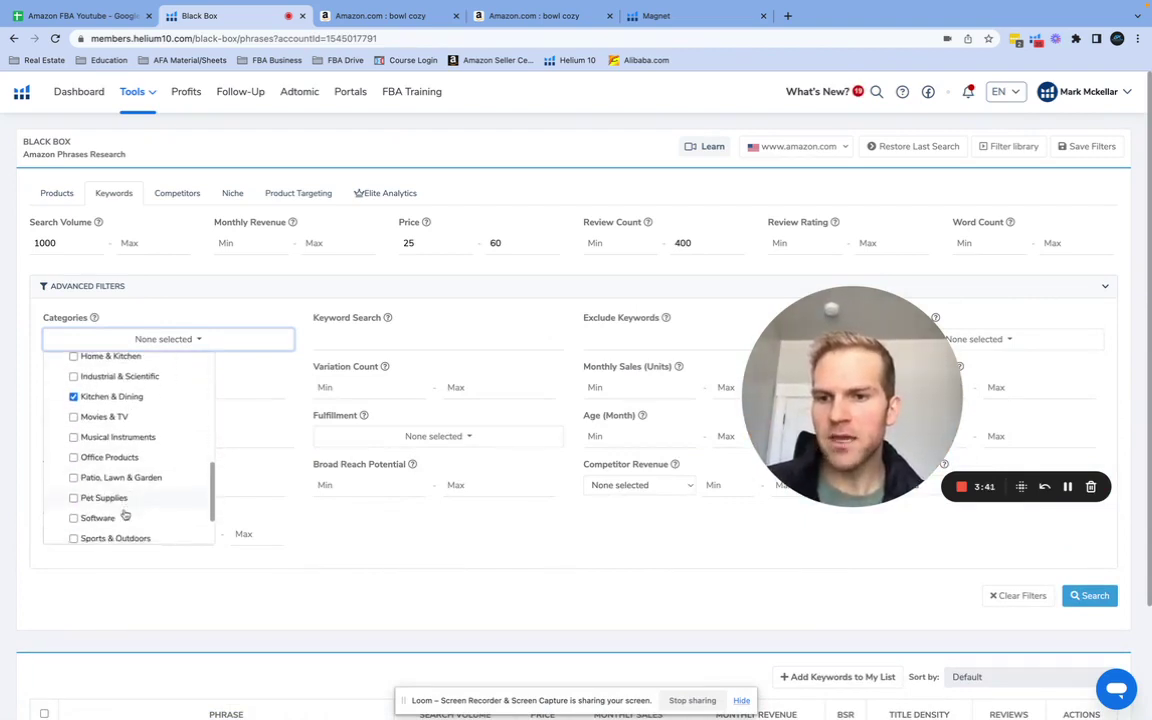
{"action": "scroll", "coordinate": [120, 527], "scroll_direction": "down", "scroll_amount": 2}
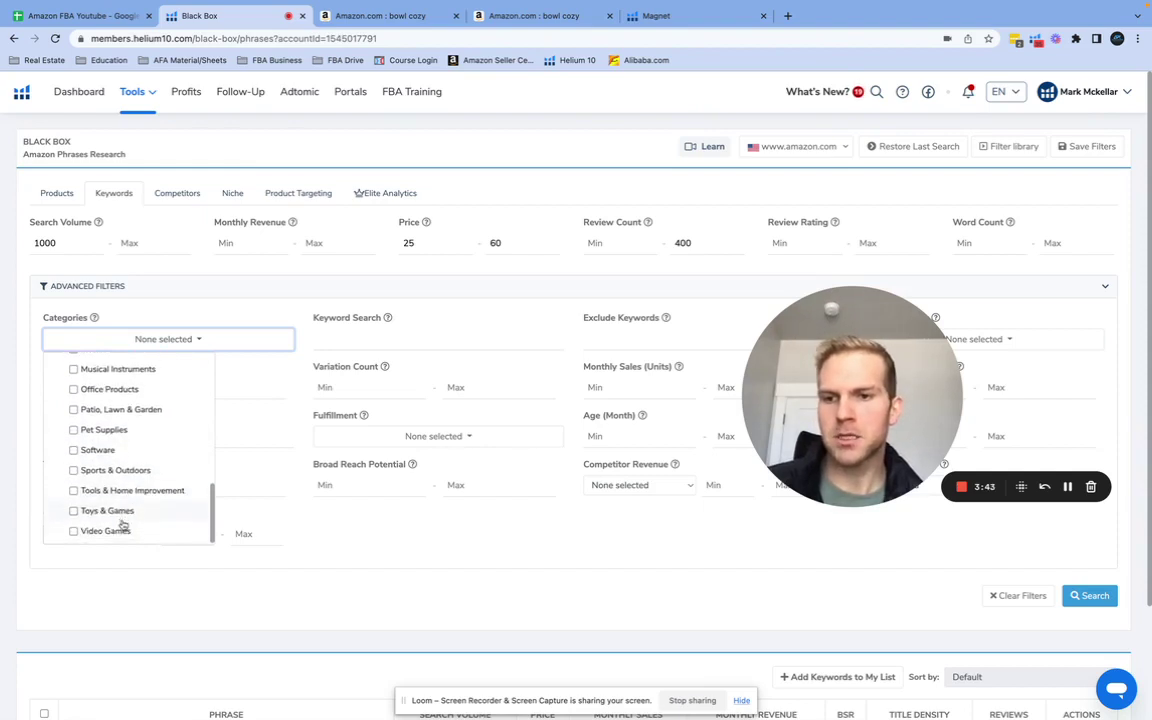
{"action": "left_click", "coordinate": [112, 511]}
{"action": "left_click_drag", "start_coordinate": [852, 488], "coordinate": [698, 386]}
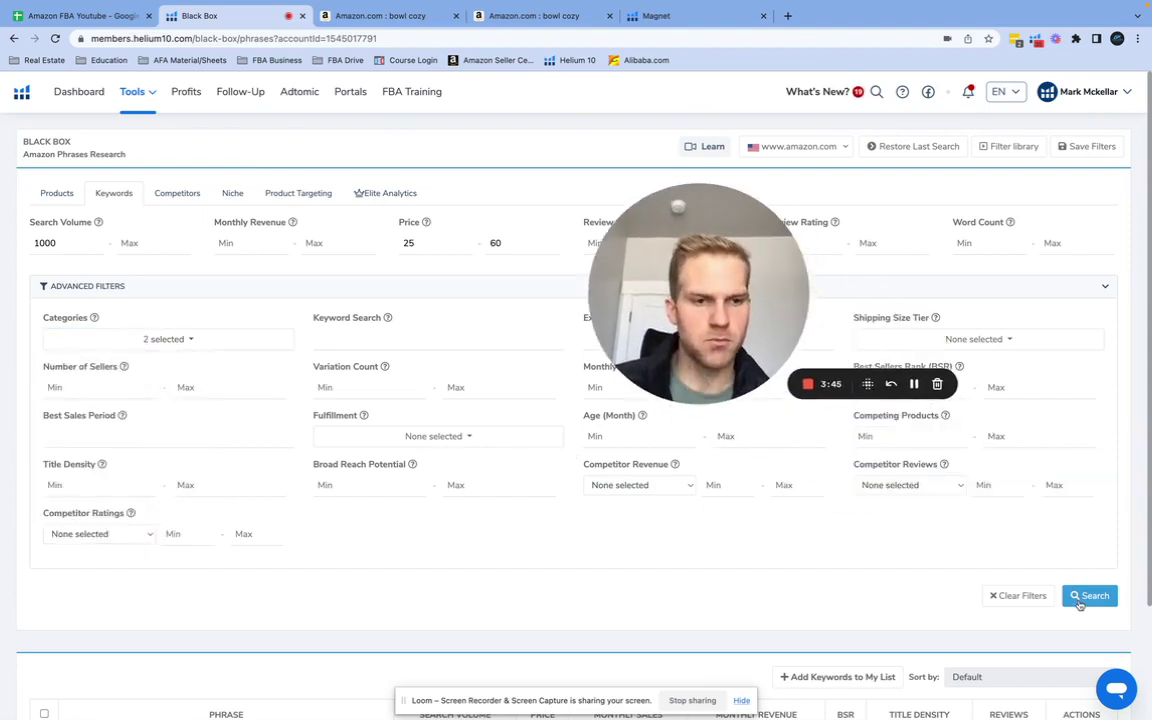
{"action": "left_click", "coordinate": [1081, 602]}
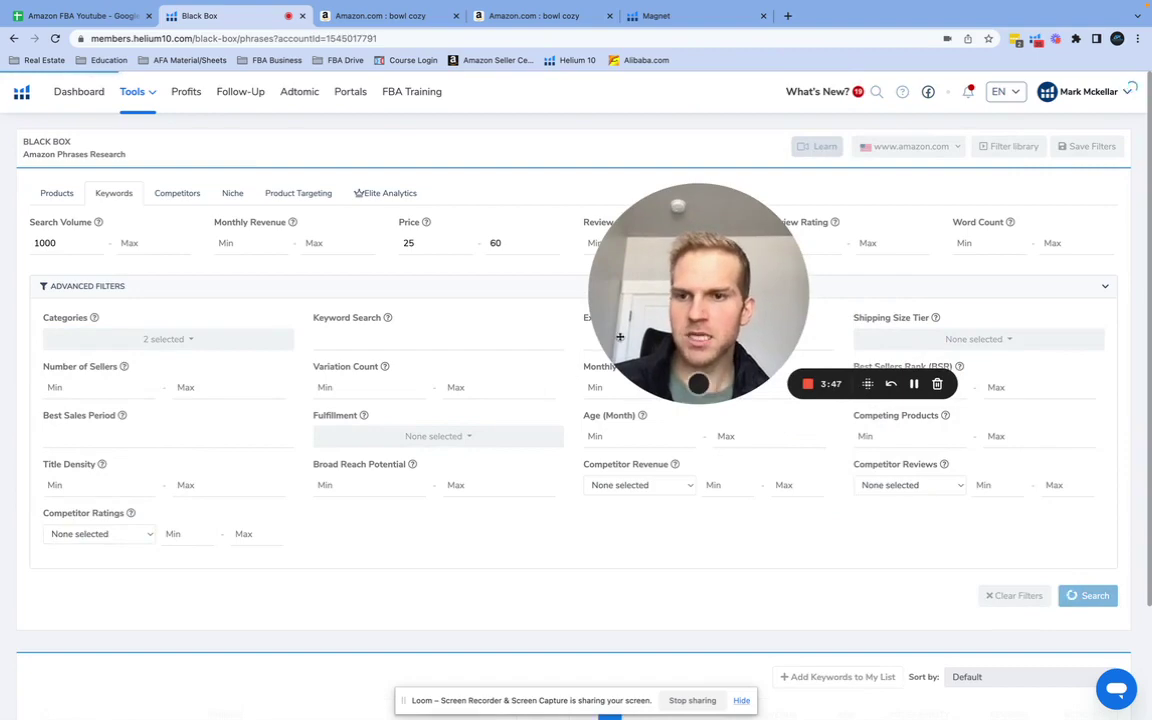
Remove Toys & Games from the category filter and rerun the search with only Kitchen & Dining
{"action": "left_click_drag", "start_coordinate": [651, 332], "coordinate": [846, 337]}
{"action": "scroll", "coordinate": [545, 584], "scroll_direction": "down", "scroll_amount": 3}
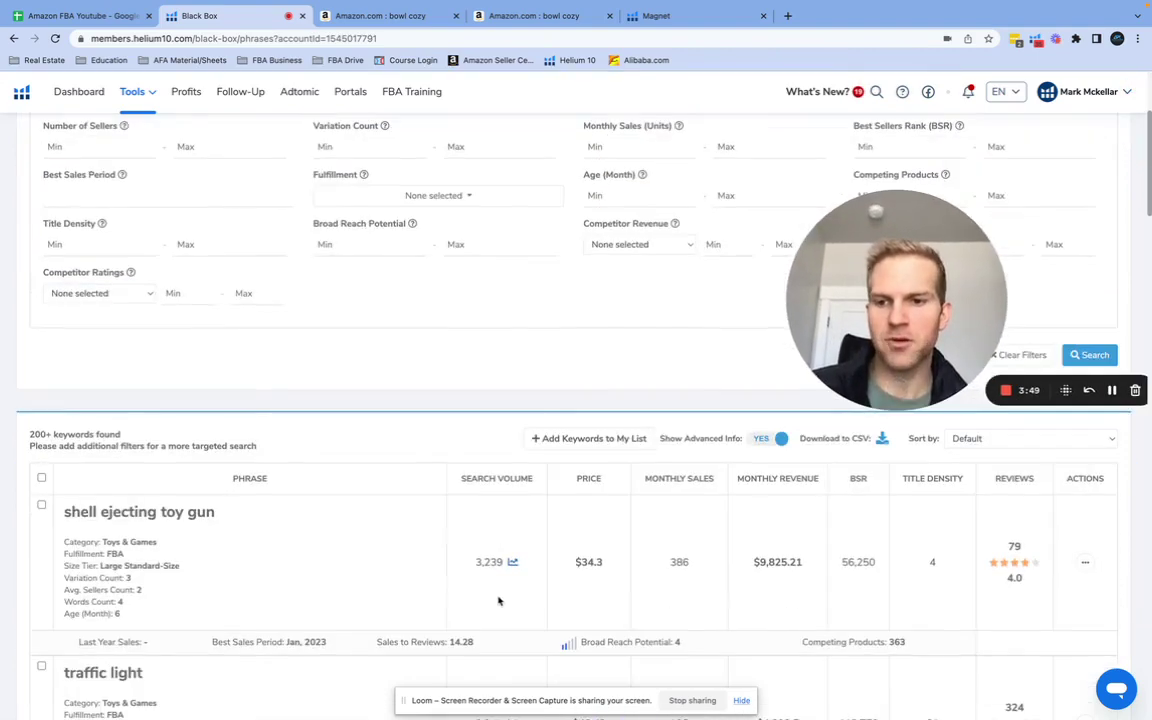
{"action": "scroll", "coordinate": [501, 599], "scroll_direction": "up", "scroll_amount": 3}
{"action": "left_click", "coordinate": [147, 342]}
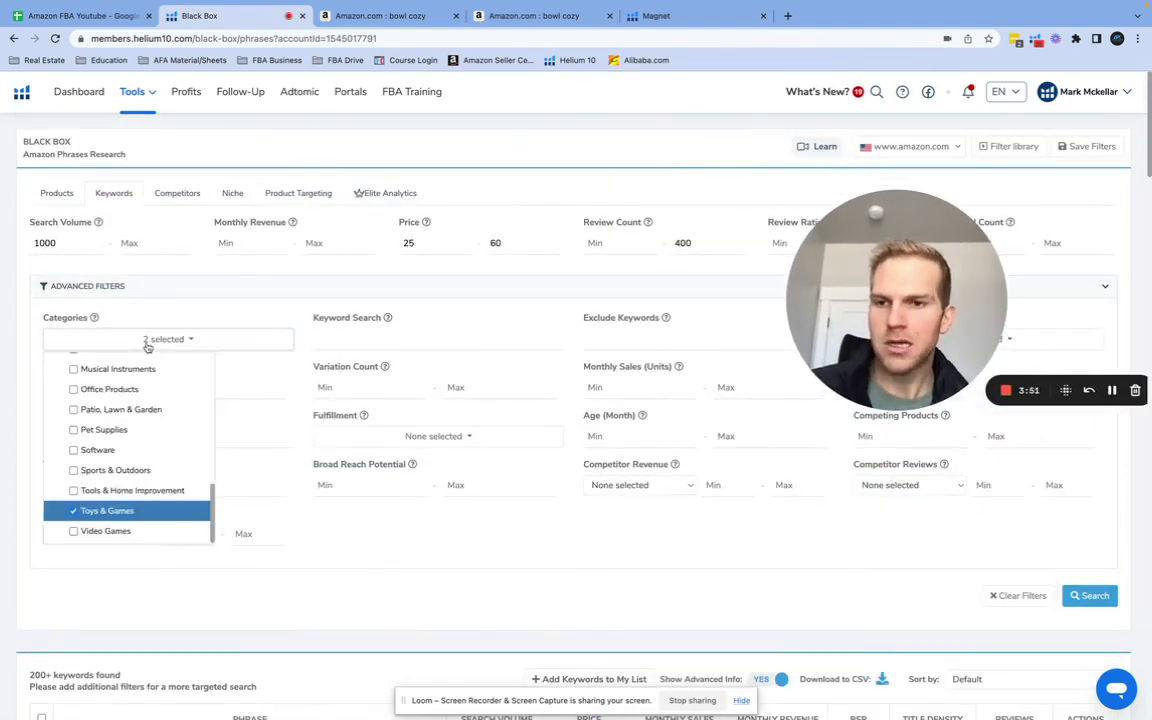
{"action": "left_click", "coordinate": [112, 465]}
{"action": "scroll", "coordinate": [118, 495], "scroll_direction": "up", "scroll_amount": 3}
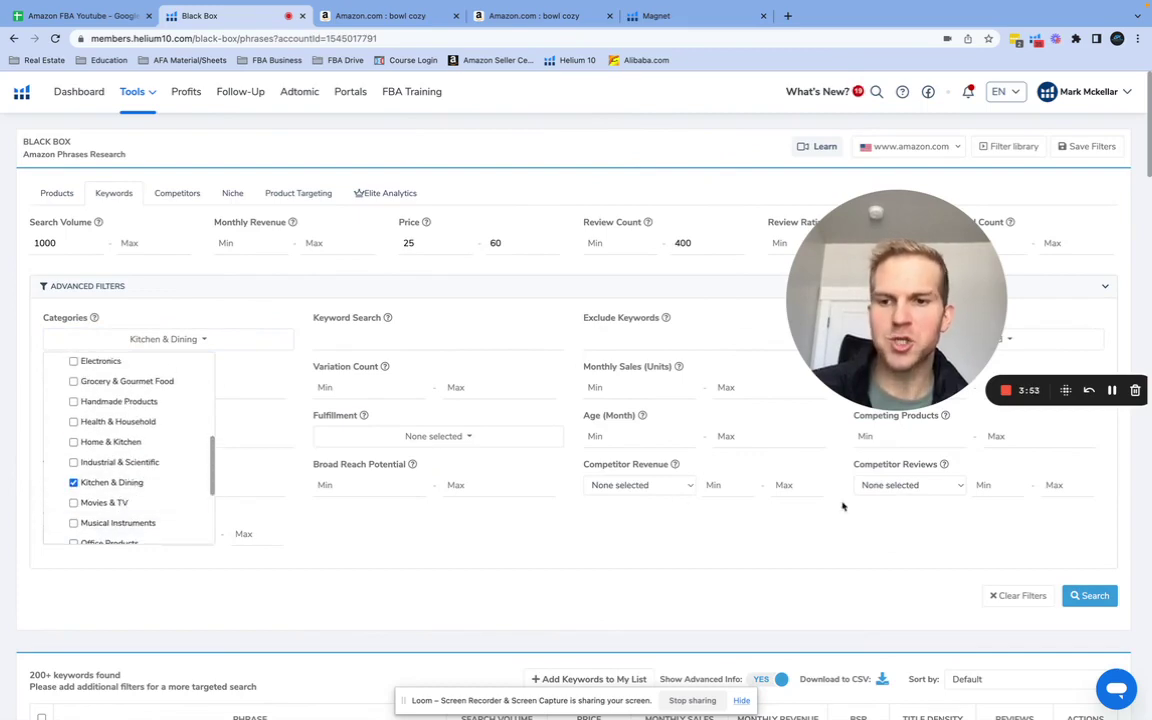
{"action": "left_click", "coordinate": [1100, 596]}
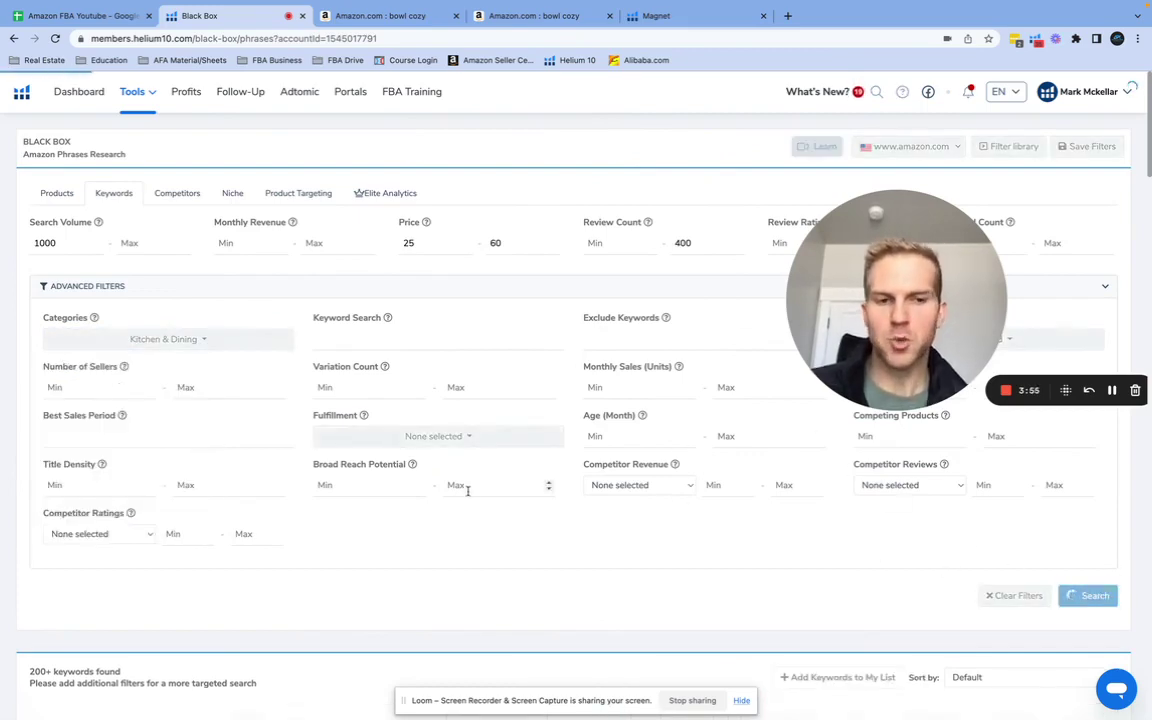
Examine the keyword results, comparing each phrase's category, search volume, price, monthly revenue and reviews against the filters
{"action": "scroll", "coordinate": [480, 490], "scroll_direction": "down", "scroll_amount": 3}
{"action": "scroll", "coordinate": [481, 493], "scroll_direction": "down", "scroll_amount": 1}
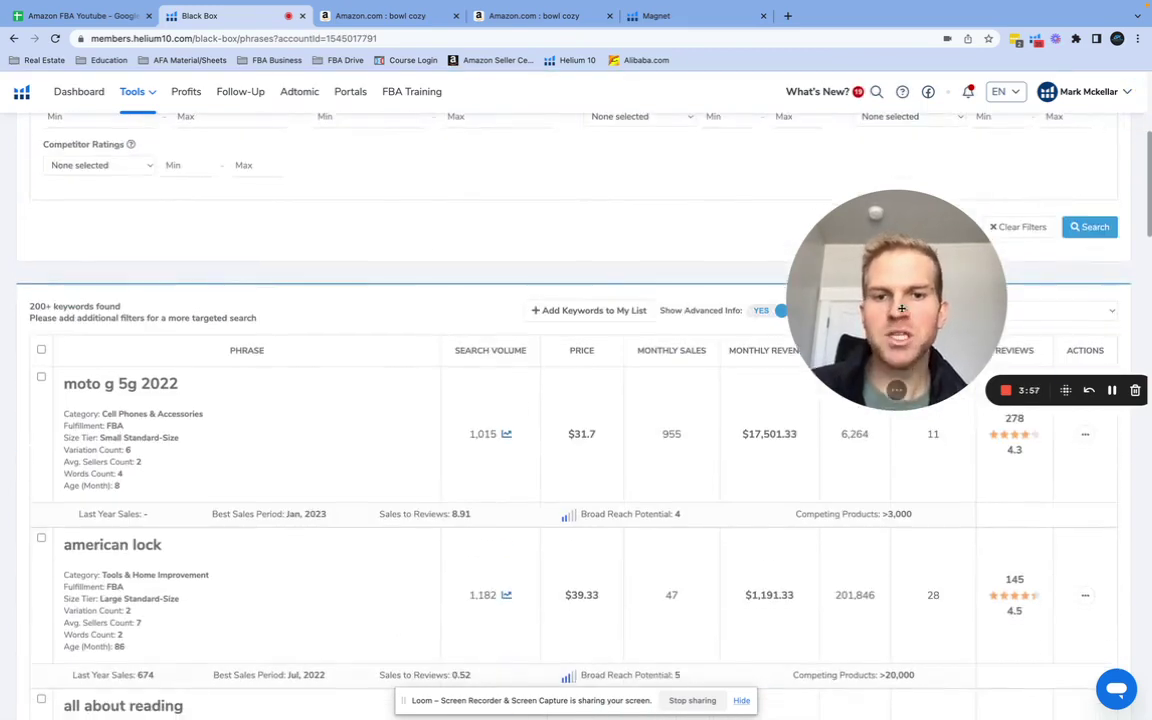
{"action": "scroll", "coordinate": [430, 420], "scroll_direction": "up", "scroll_amount": 4}
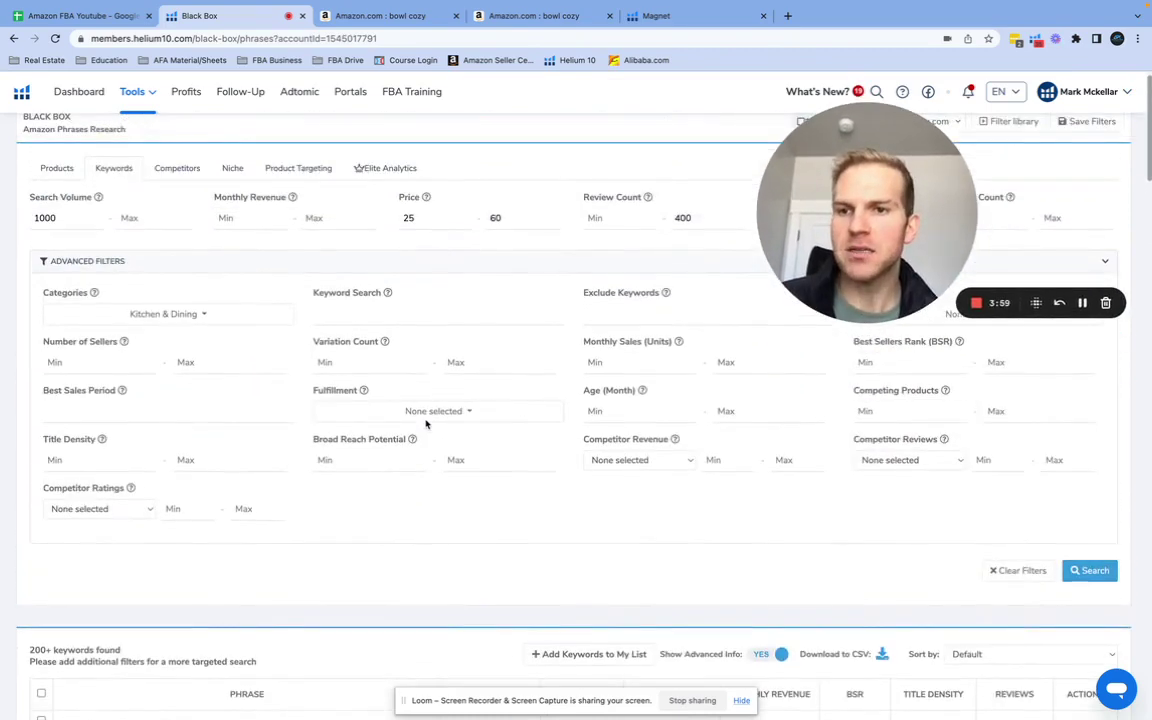
{"action": "scroll", "coordinate": [427, 430], "scroll_direction": "down", "scroll_amount": 2}
{"action": "scroll", "coordinate": [423, 443], "scroll_direction": "down", "scroll_amount": 3}
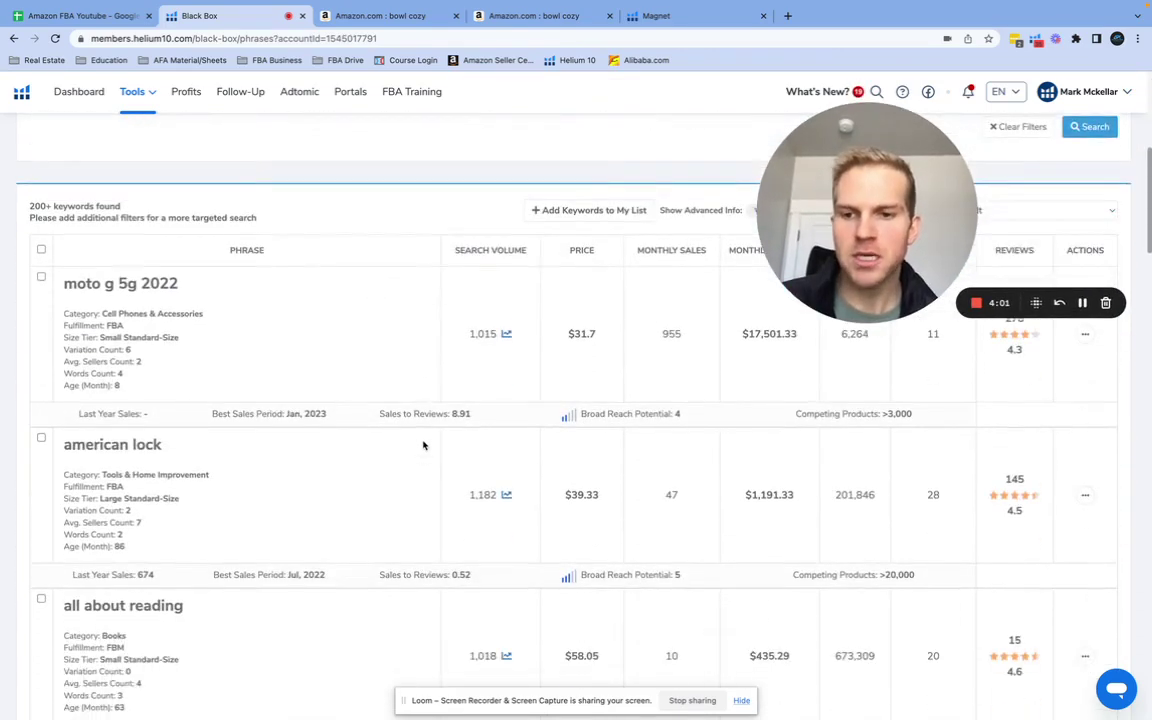
{"action": "scroll", "coordinate": [424, 445], "scroll_direction": "up", "scroll_amount": 4}
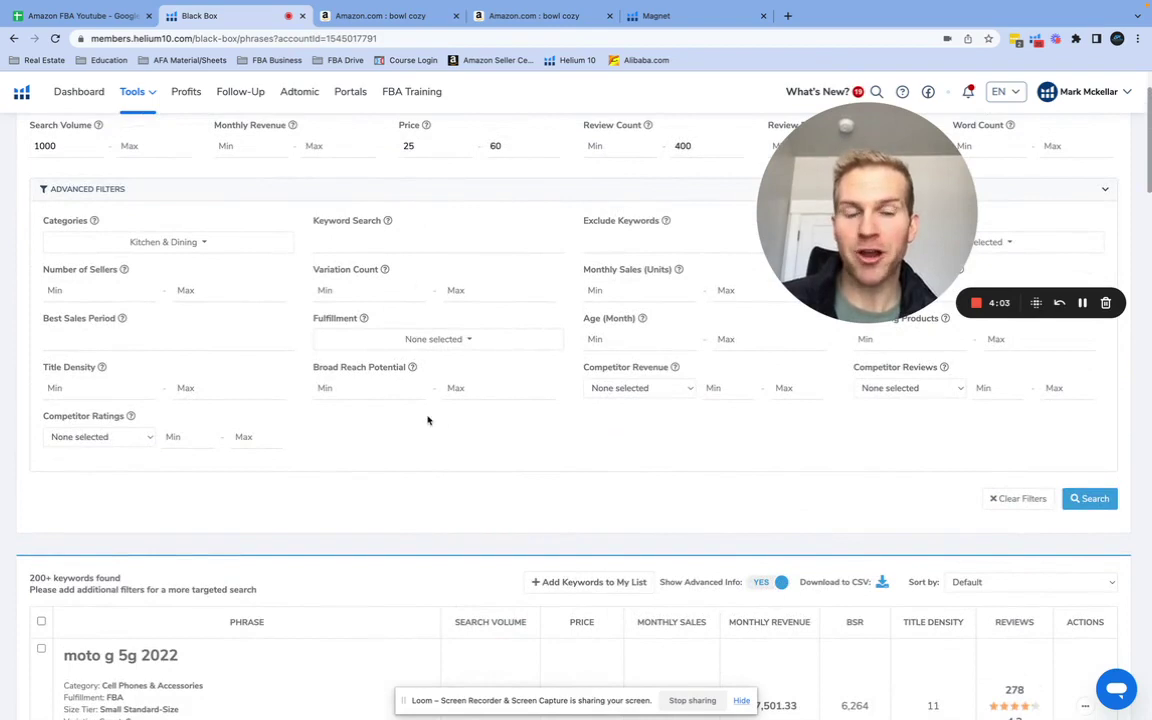
{"action": "scroll", "coordinate": [427, 419], "scroll_direction": "down", "scroll_amount": 3}
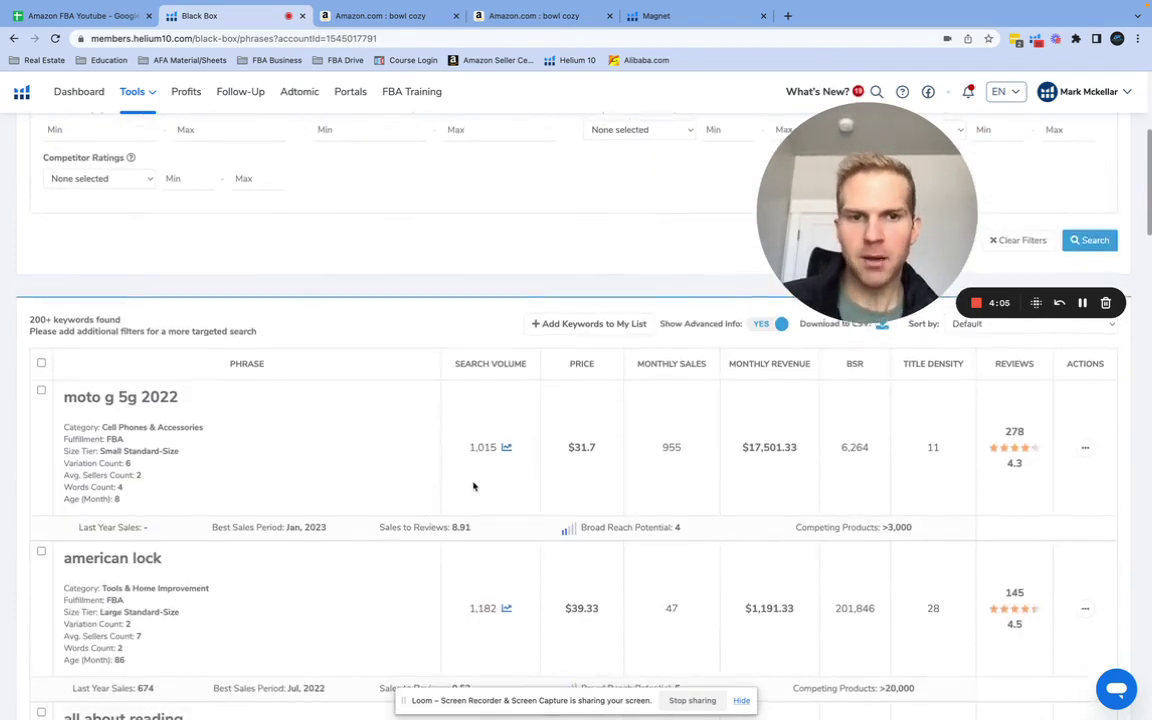
{"action": "scroll", "coordinate": [530, 465], "scroll_direction": "down", "scroll_amount": 1}
{"action": "scroll", "coordinate": [660, 425], "scroll_direction": "up", "scroll_amount": 1}
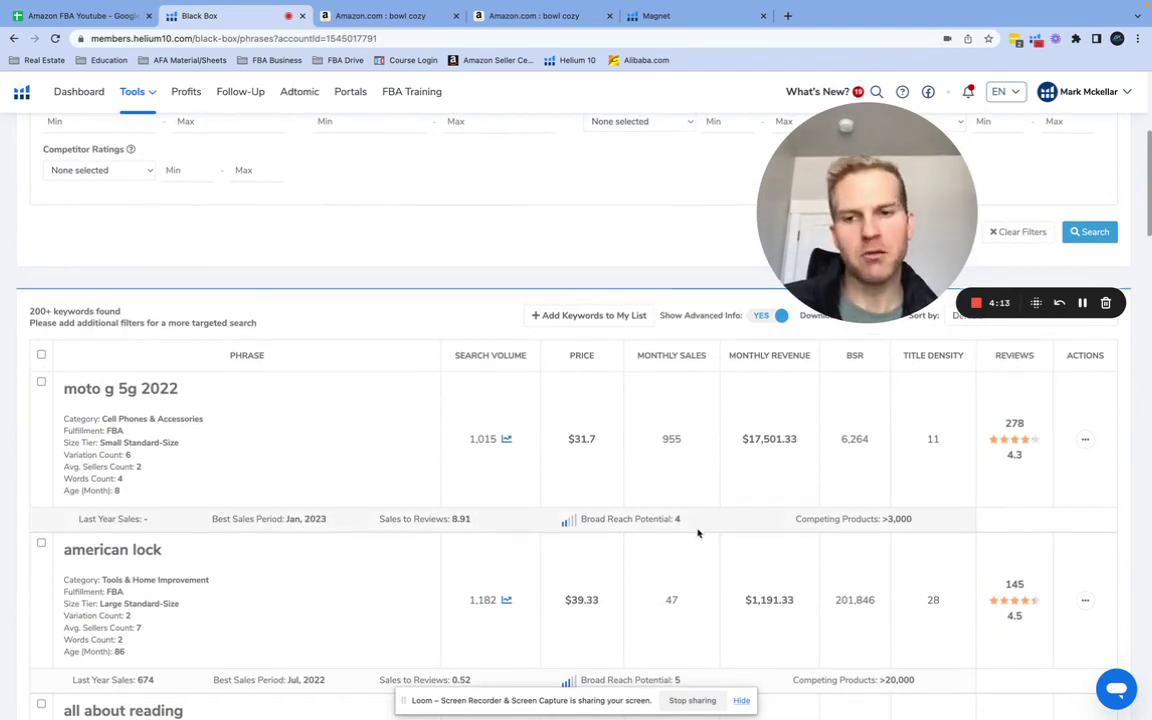
{"action": "scroll", "coordinate": [697, 532], "scroll_direction": "down", "scroll_amount": 5}
{"action": "scroll", "coordinate": [698, 535], "scroll_direction": "down", "scroll_amount": 8}
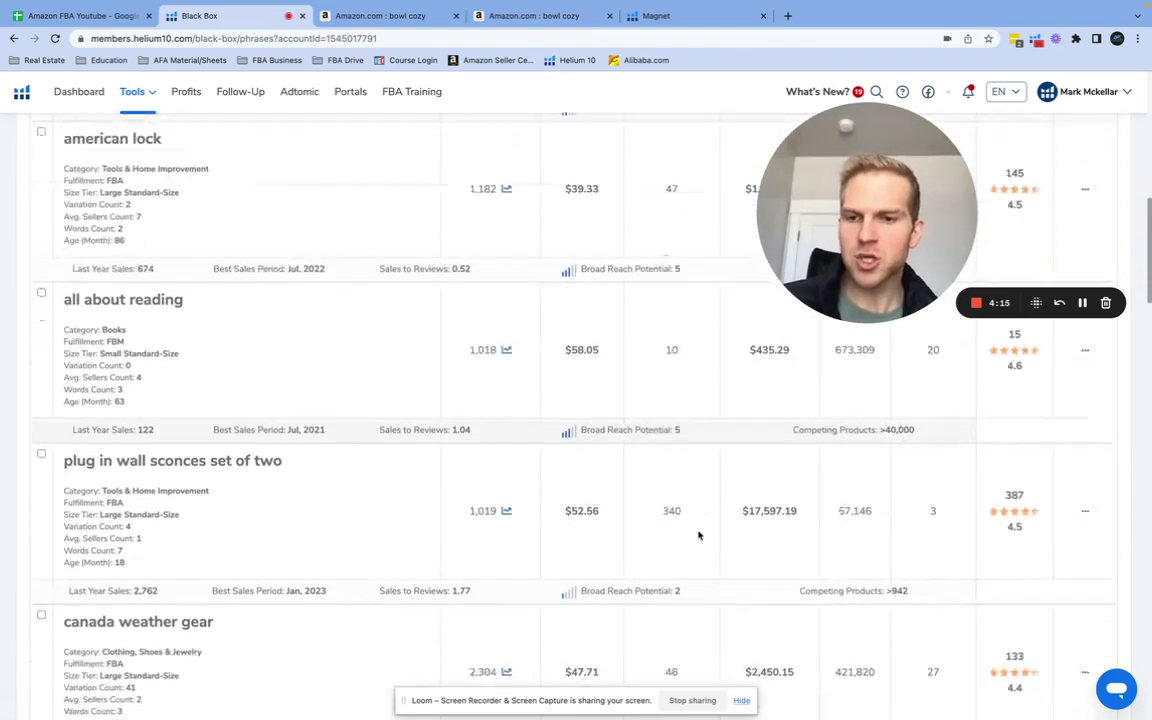
{"action": "scroll", "coordinate": [698, 535], "scroll_direction": "down", "scroll_amount": 2}
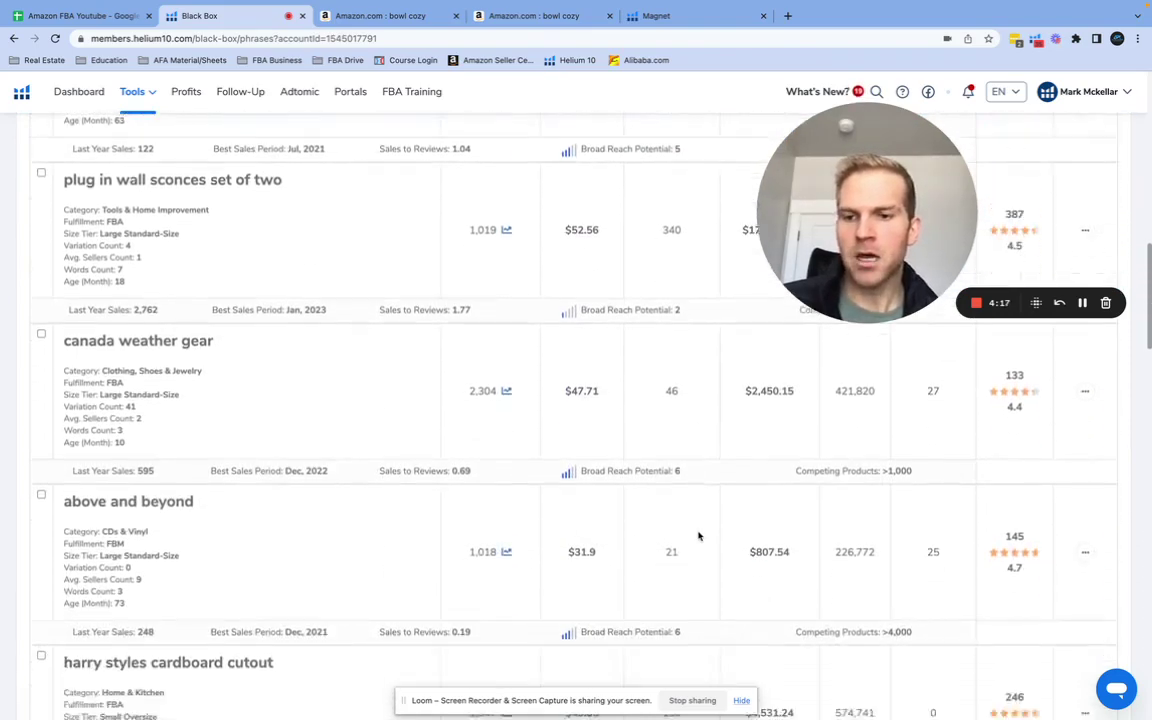
{"action": "scroll", "coordinate": [698, 535], "scroll_direction": "up", "scroll_amount": 15}
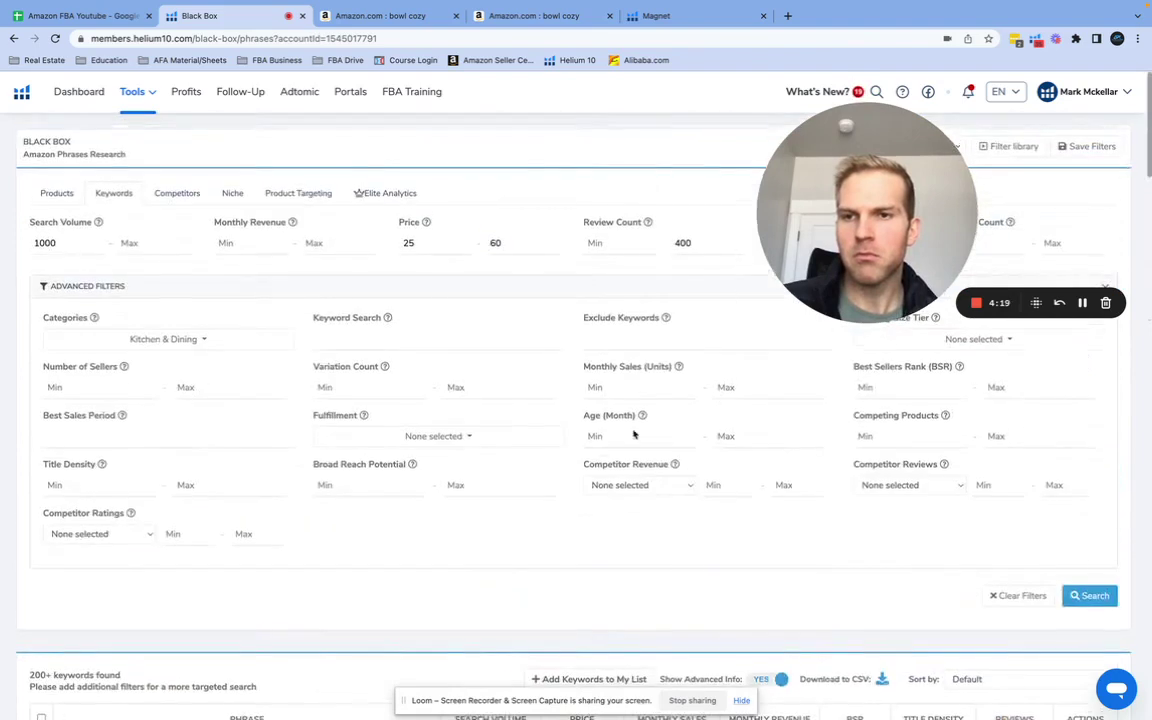
Replace Kitchen & Dining with Home & Kitchen in the category filter and rerun the keyword search
{"action": "left_click", "coordinate": [250, 345]}
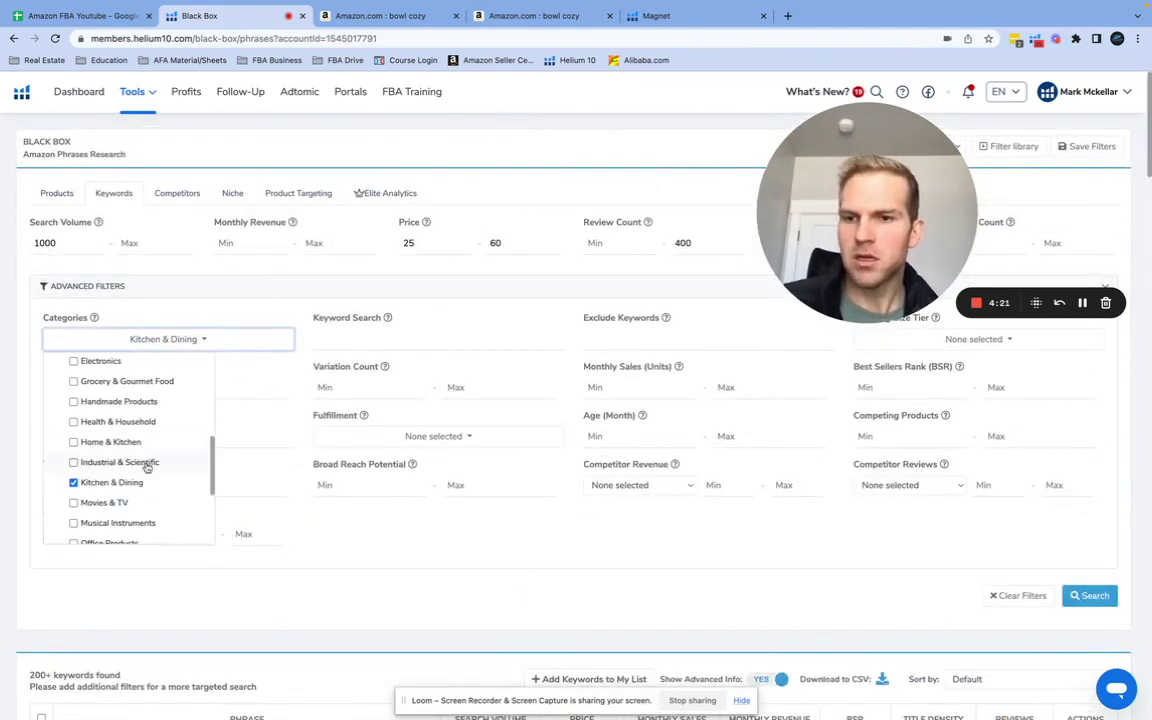
{"action": "left_click", "coordinate": [122, 484]}
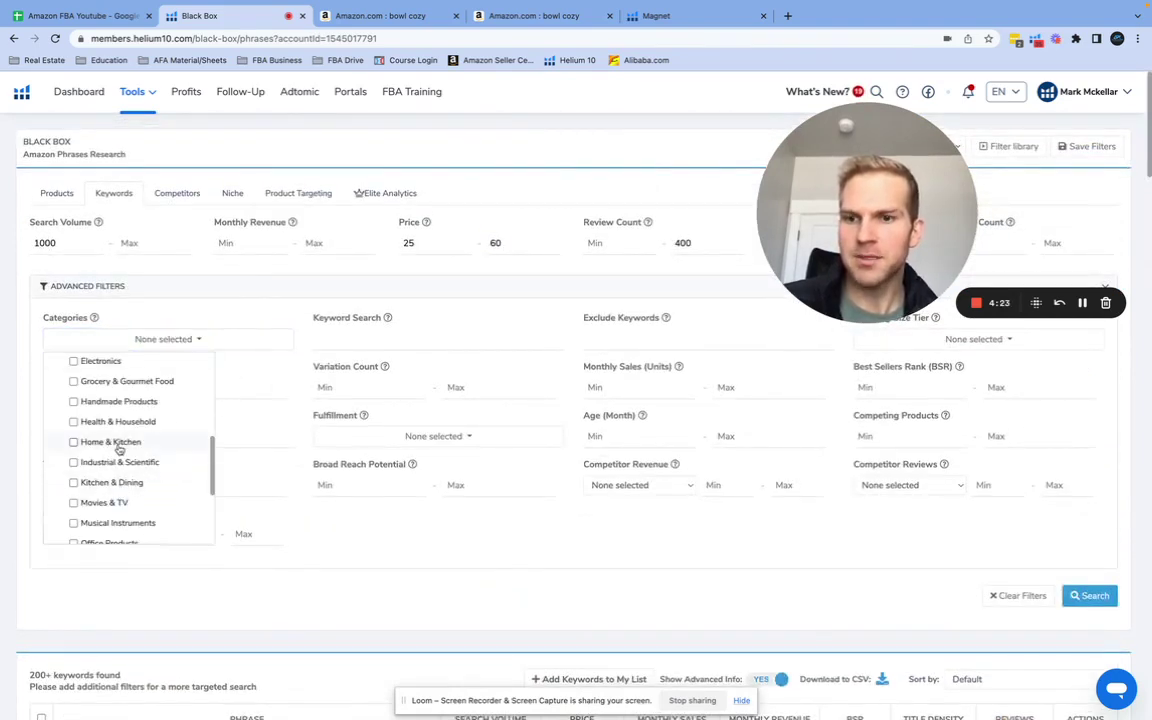
{"action": "left_click", "coordinate": [115, 442]}
{"action": "left_click", "coordinate": [1090, 595]}
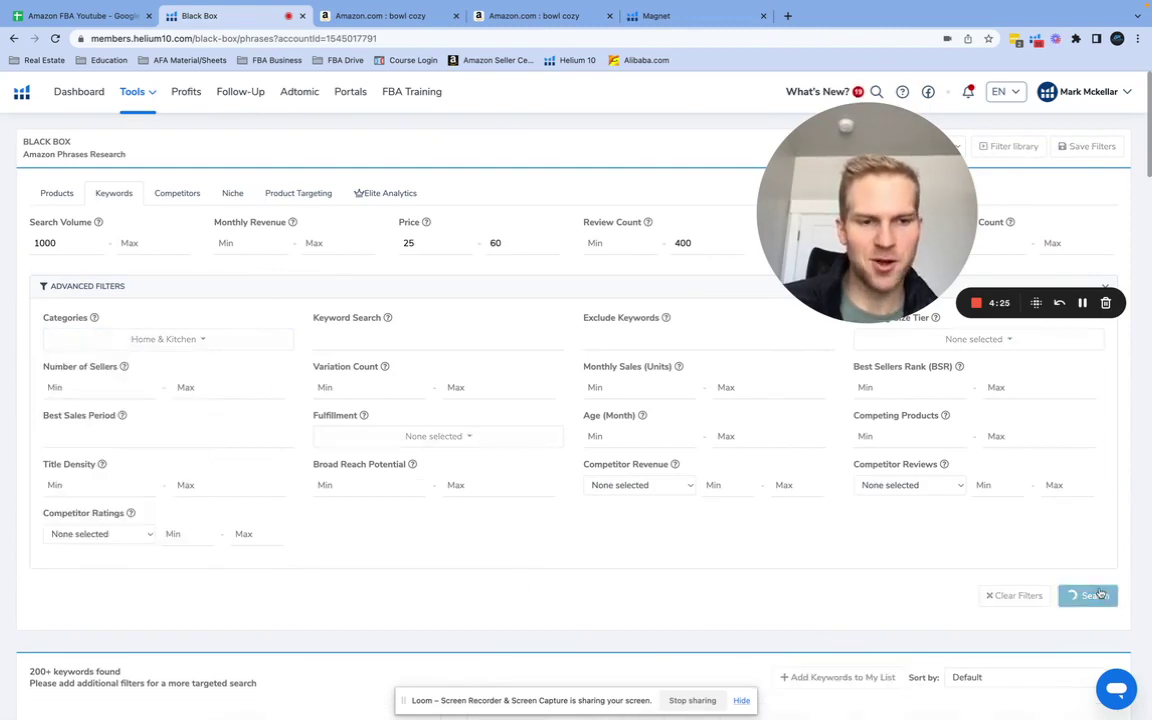
Find "hat display case" in the keyword results, open its Amazon search page and run Helium 10's Xray on it
{"action": "scroll", "coordinate": [516, 503], "scroll_direction": "down", "scroll_amount": 5}
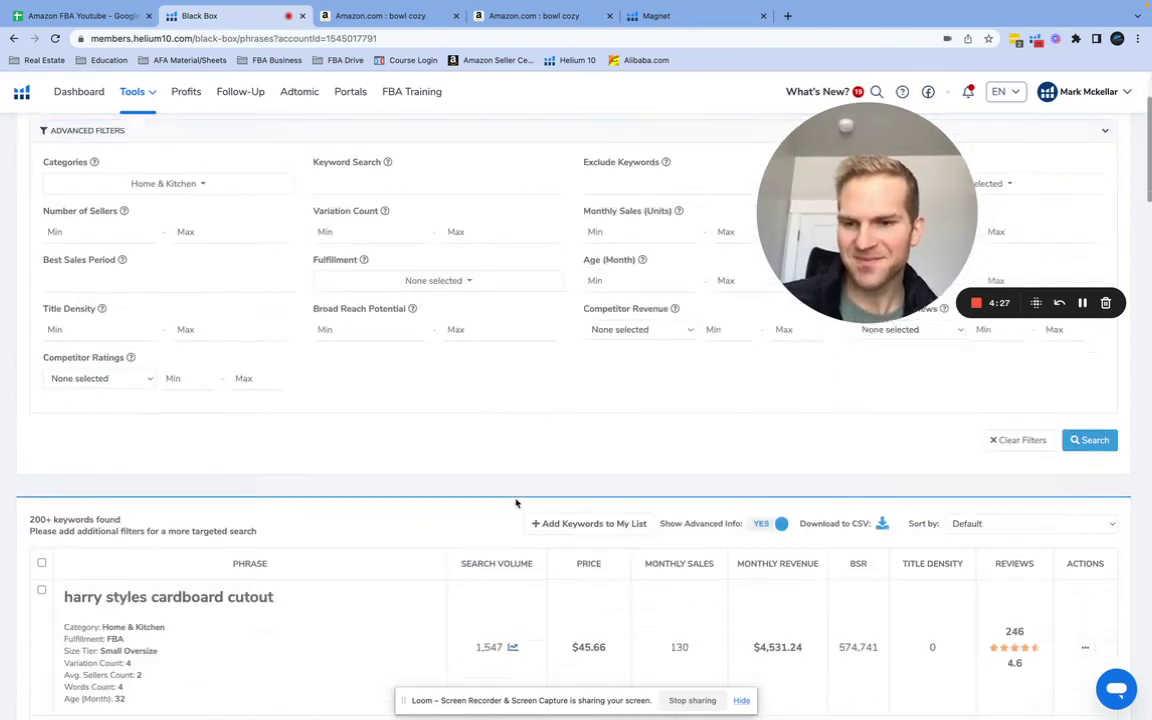
{"action": "scroll", "coordinate": [516, 503], "scroll_direction": "down", "scroll_amount": 3}
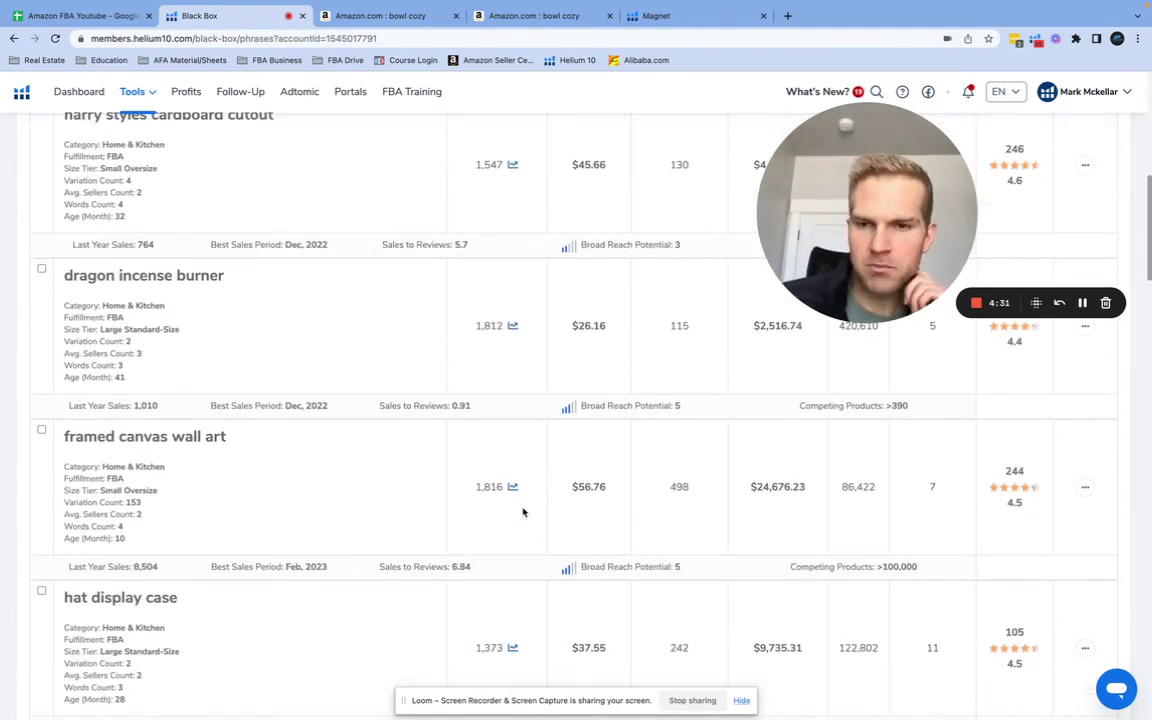
{"action": "scroll", "coordinate": [416, 560], "scroll_direction": "down", "scroll_amount": 1}
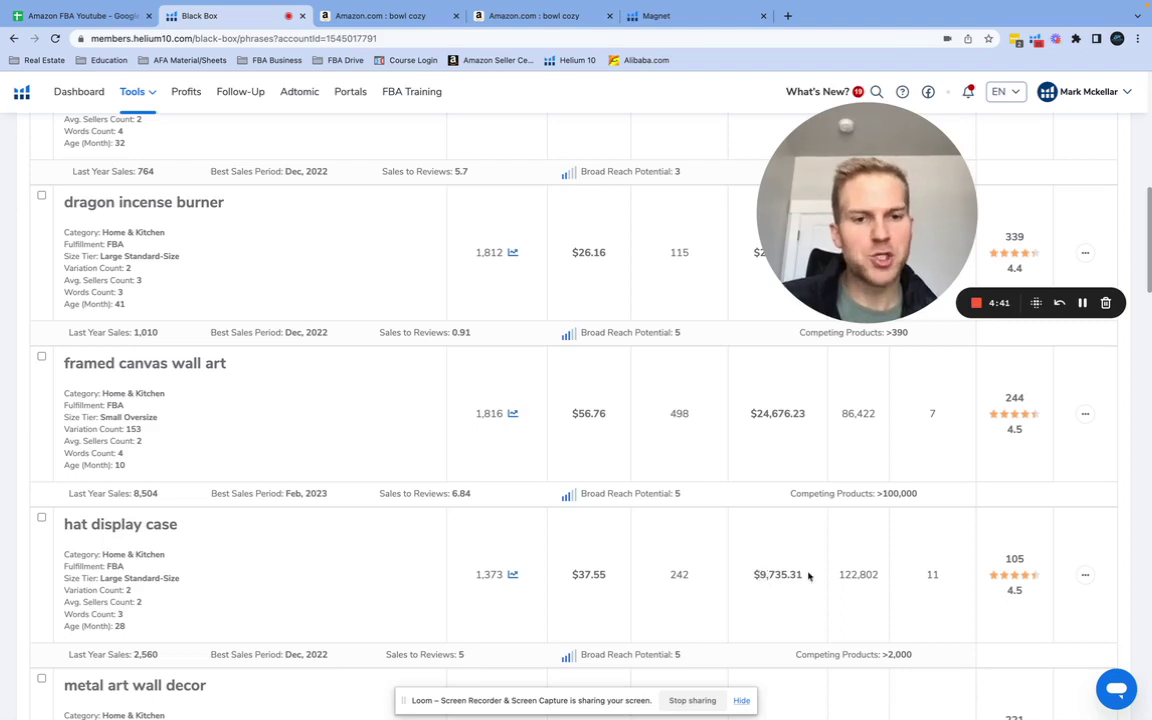
{"action": "left_click", "coordinate": [1085, 574]}
{"action": "left_click", "coordinate": [1025, 604]}
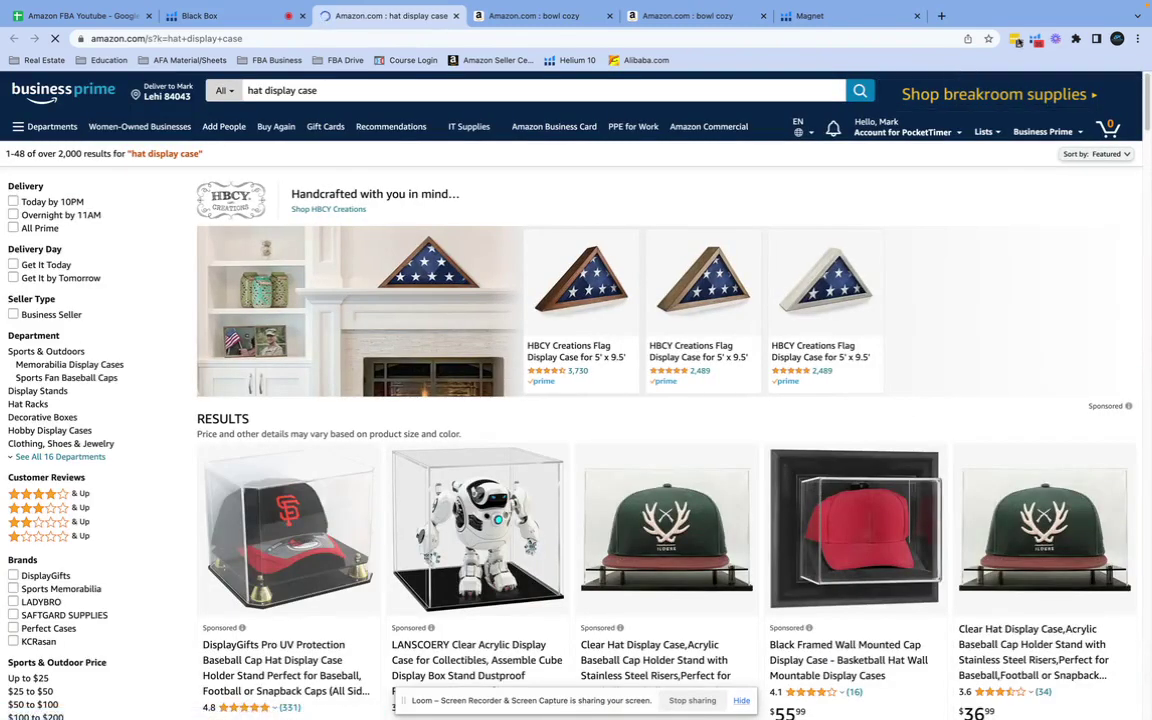
{"action": "left_click", "coordinate": [1037, 39]}
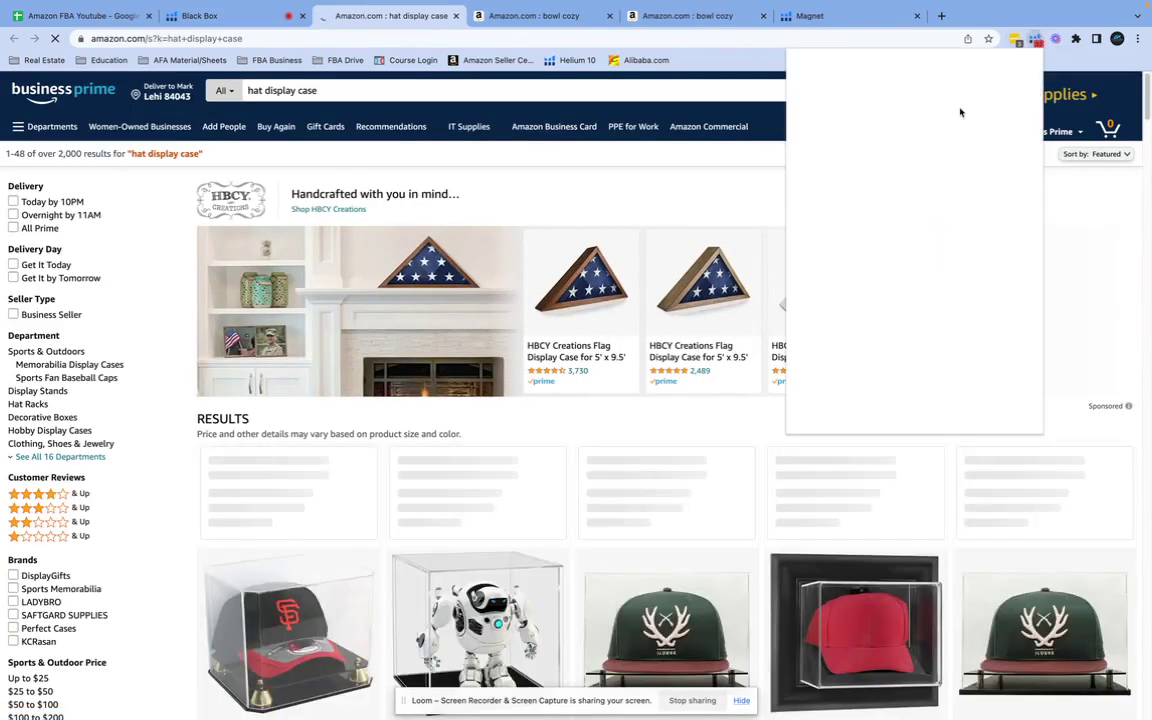
{"action": "left_click", "coordinate": [910, 139]}
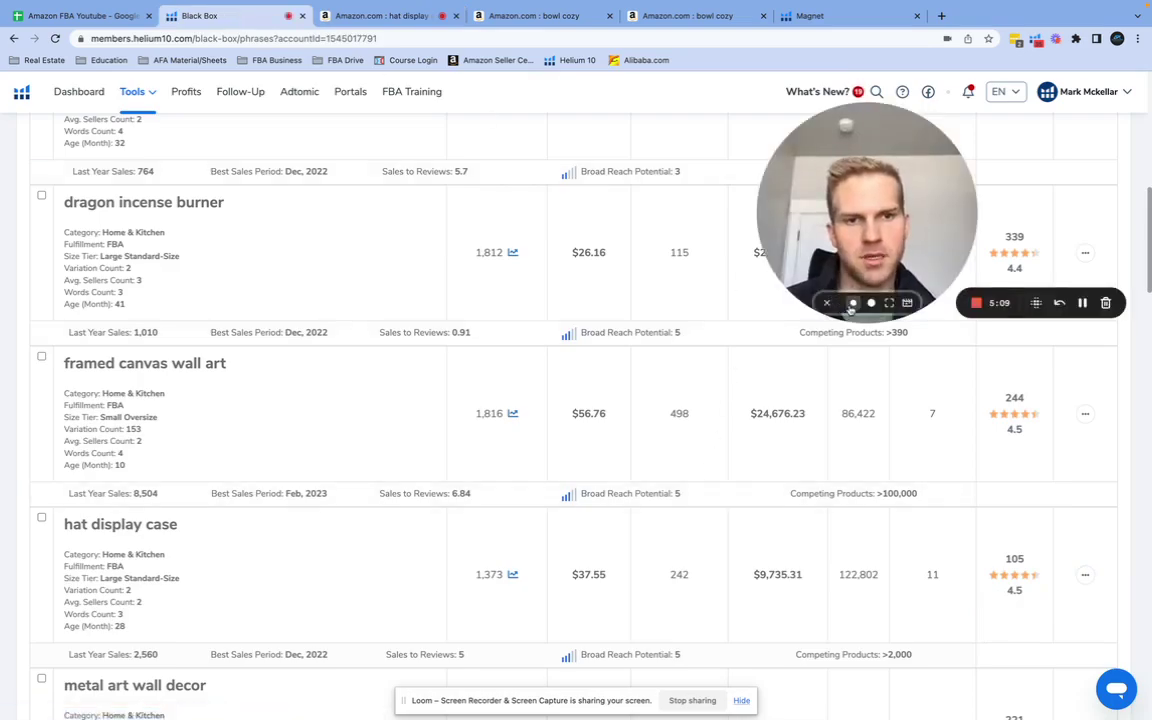
Compare the hat display case reviews in Black Box with Xray's average reviews and the listed products' individual review counts
{"action": "left_click", "coordinate": [836, 300]}
{"action": "left_click_drag", "start_coordinate": [836, 282], "coordinate": [1075, 655]}
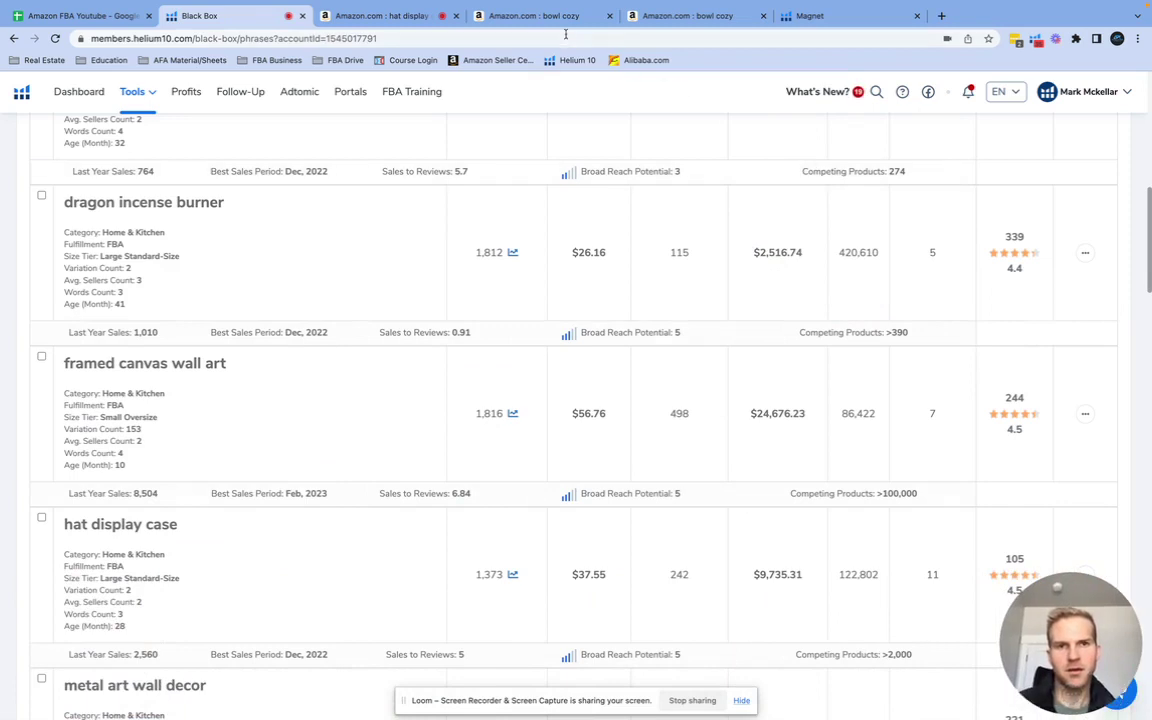
{"action": "left_click", "coordinate": [392, 14]}
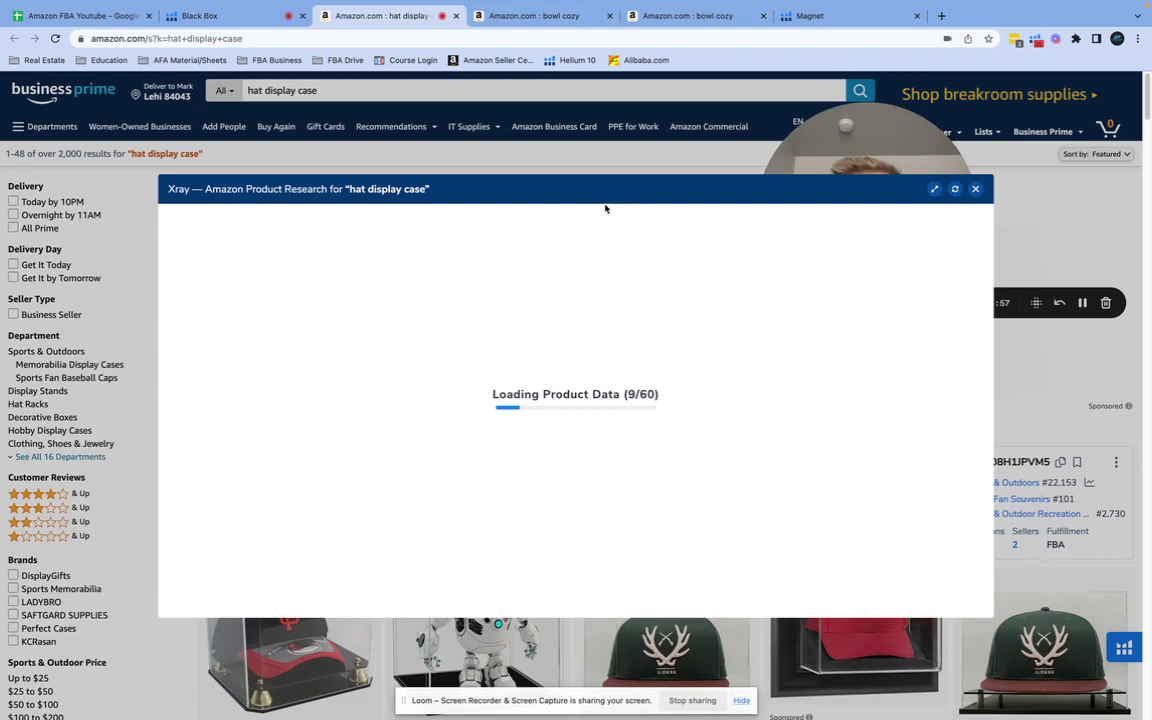
{"action": "left_click", "coordinate": [198, 22]}
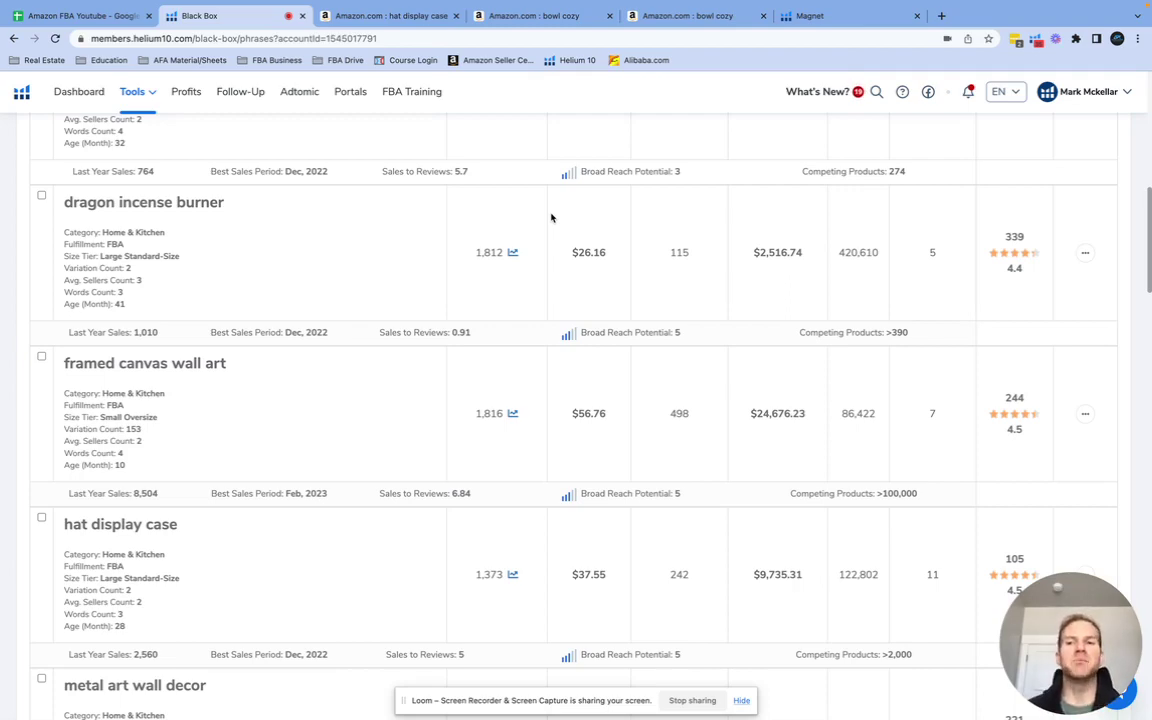
{"action": "left_click", "coordinate": [405, 17]}
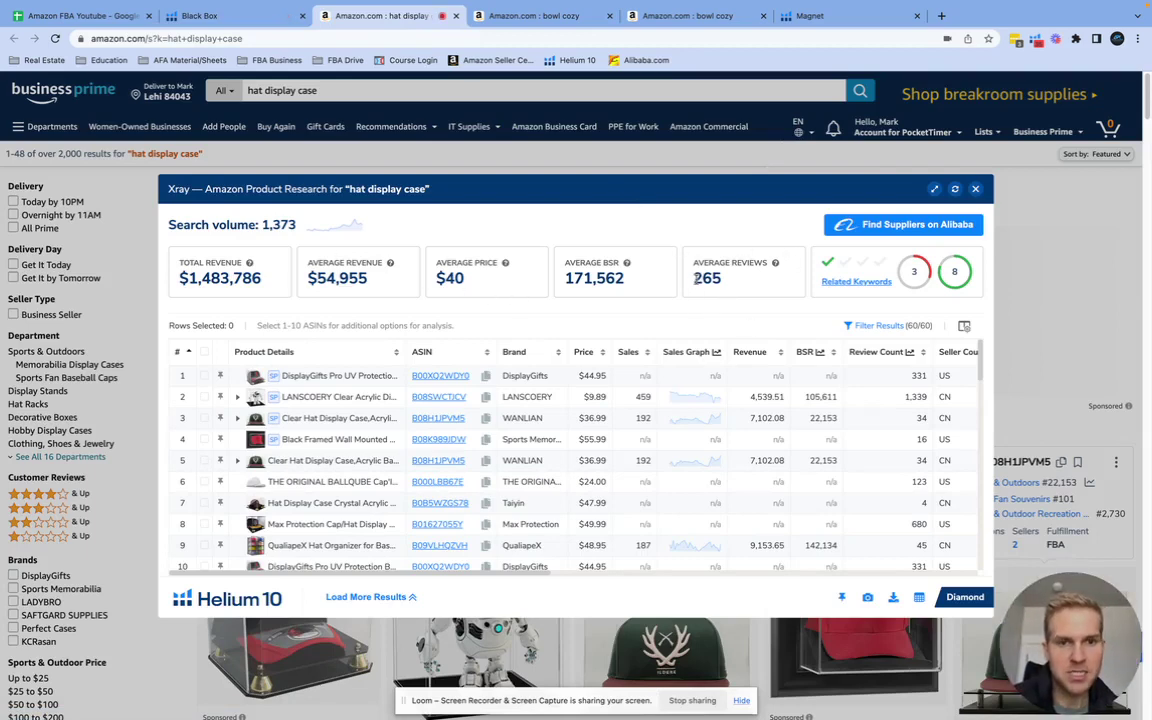
{"action": "left_click_drag", "start_coordinate": [697, 279], "coordinate": [721, 280]}
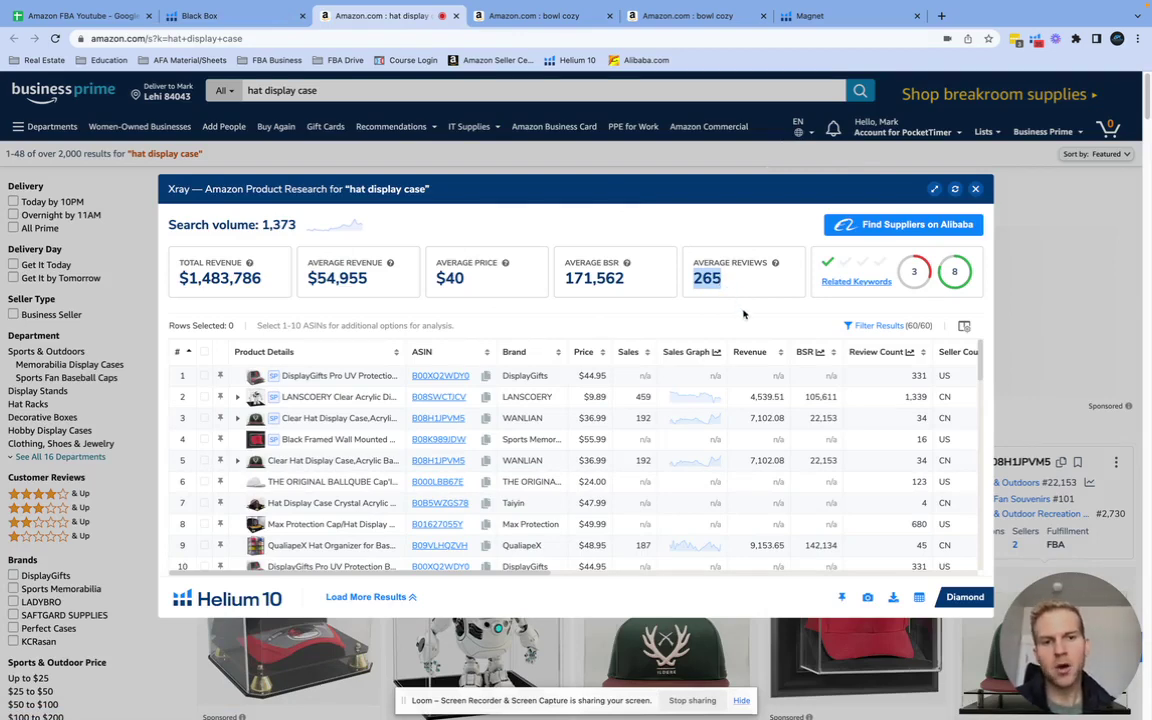
{"action": "scroll", "coordinate": [752, 365], "scroll_direction": "down", "scroll_amount": 3}
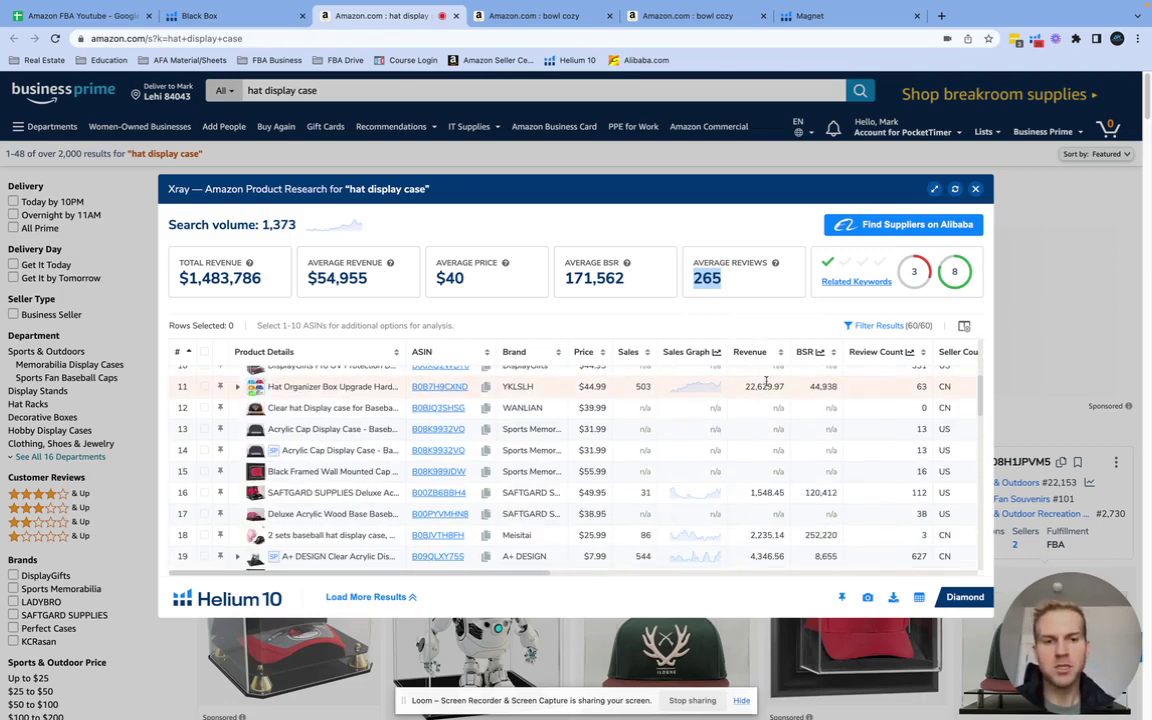
{"action": "scroll", "coordinate": [780, 400], "scroll_direction": "up", "scroll_amount": 2}
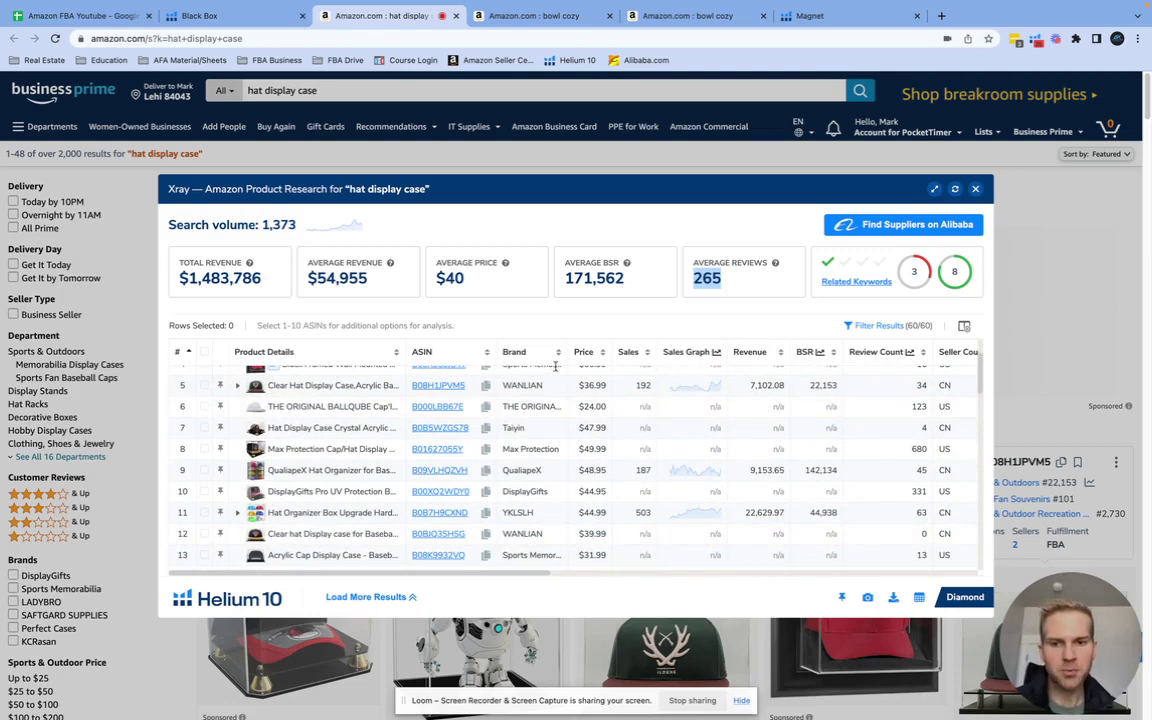
{"action": "scroll", "coordinate": [780, 420], "scroll_direction": "down", "scroll_amount": 2}
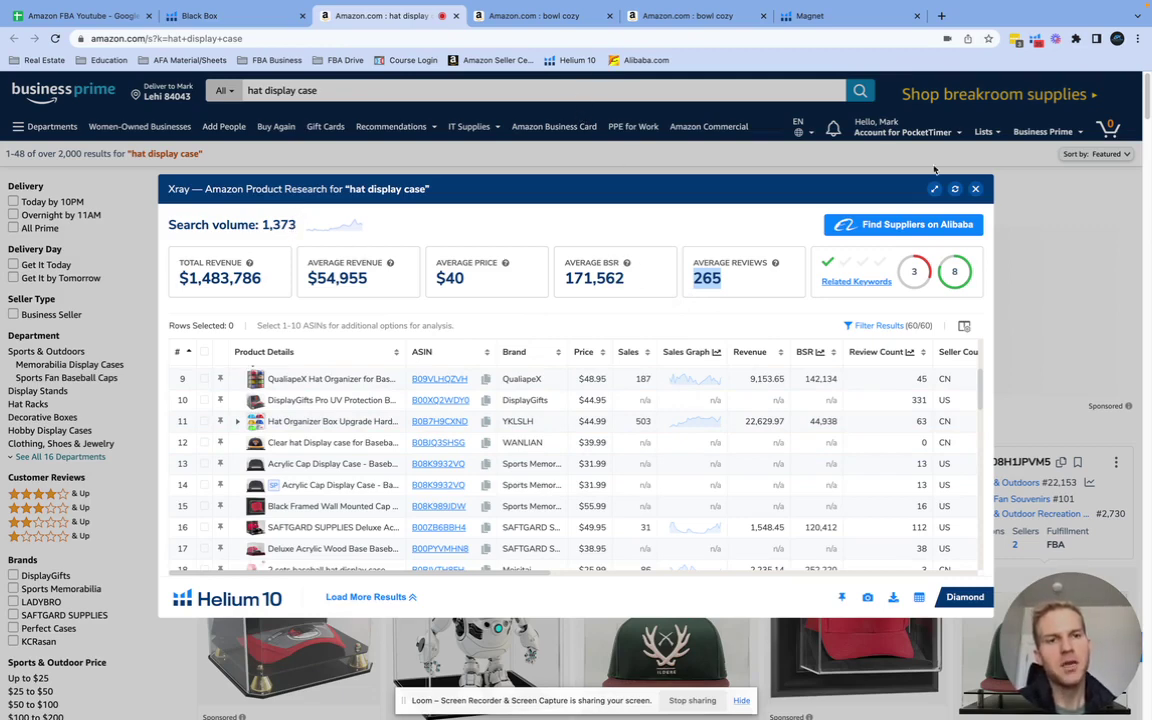
Close the hat display case and Black Box pages and return to Amazon's bowl cozy search results
{"action": "left_click", "coordinate": [455, 16]}
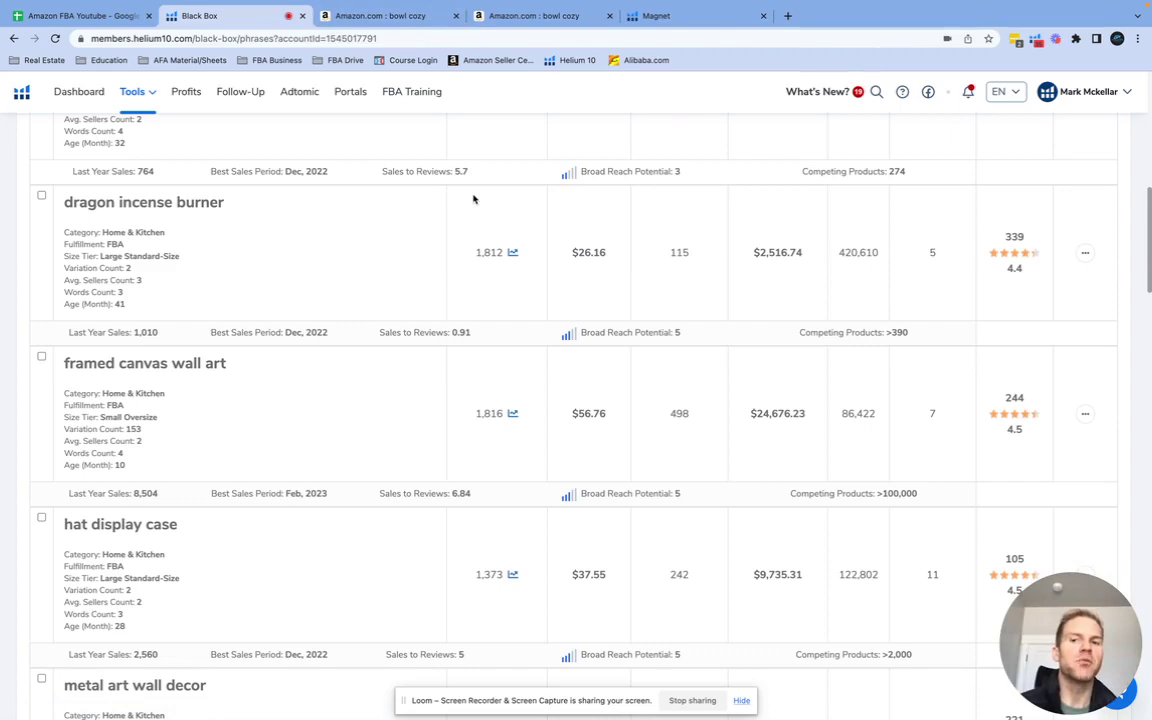
{"action": "left_click", "coordinate": [302, 16]}
{"action": "scroll", "coordinate": [520, 216], "scroll_direction": "down", "scroll_amount": 4}
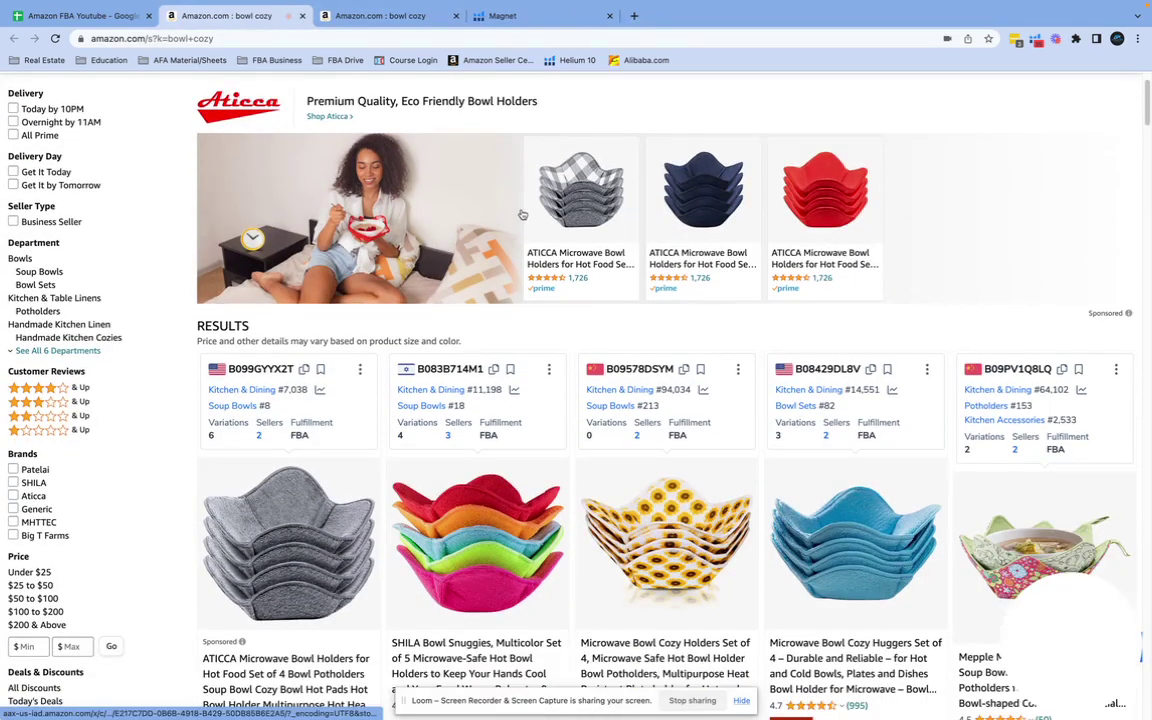
{"action": "scroll", "coordinate": [864, 233], "scroll_direction": "up", "scroll_amount": 4}
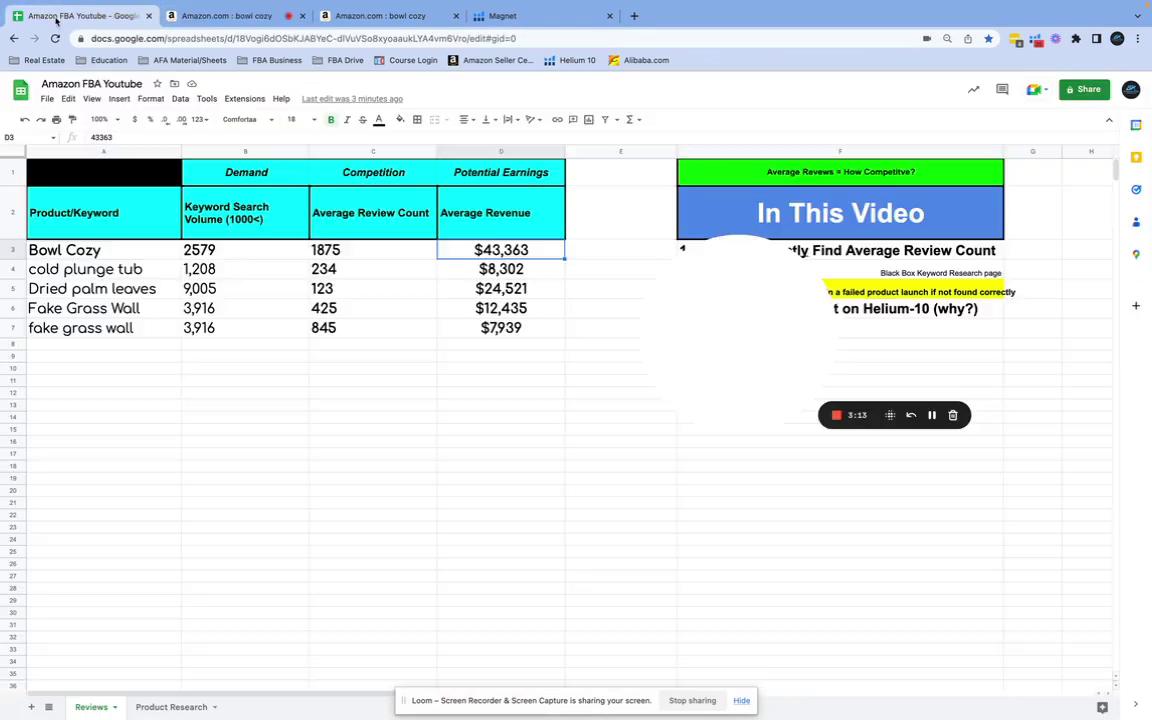
Check the product research spreadsheet, then run Helium 10's Xray on the Amazon search results for bowl cozy
{"action": "left_click", "coordinate": [52, 10]}
{"action": "left_click", "coordinate": [222, 20]}
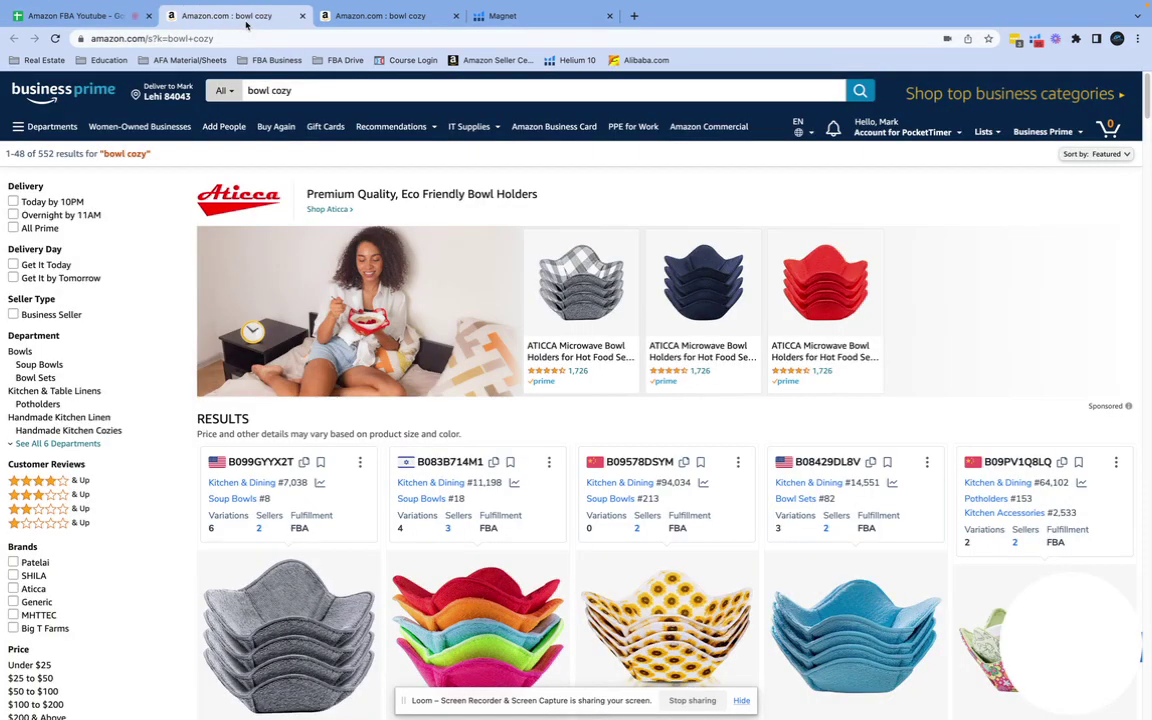
{"action": "left_click", "coordinate": [1036, 40]}
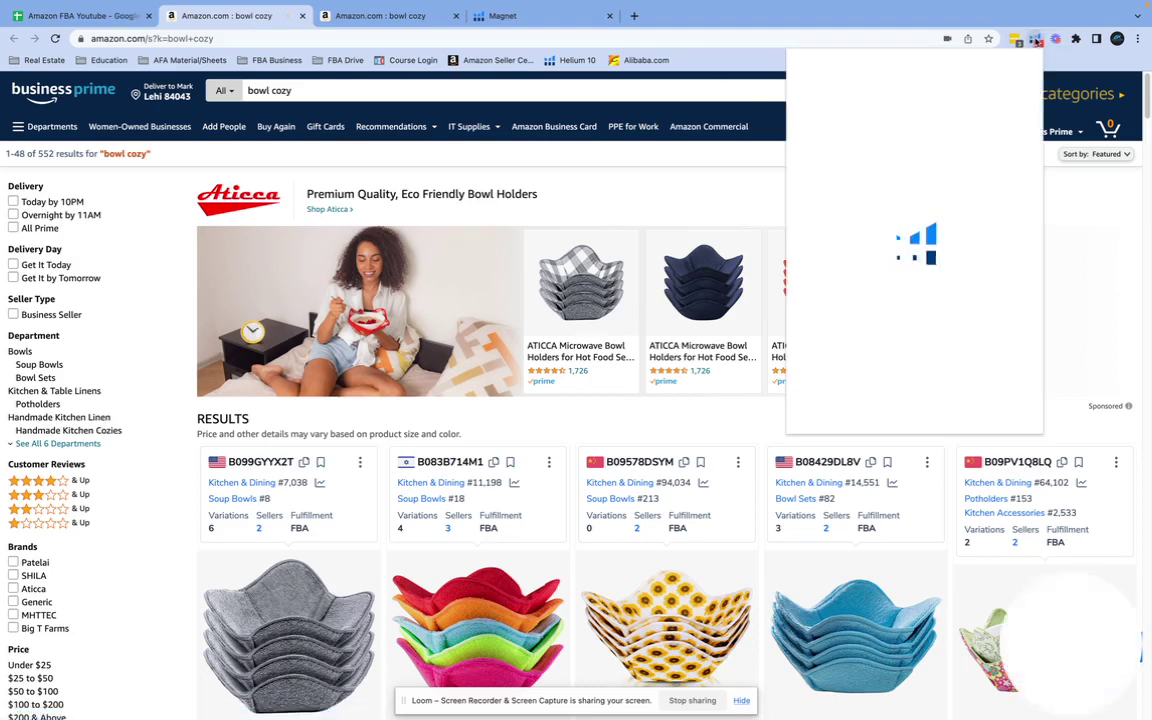
{"action": "left_click", "coordinate": [893, 142]}
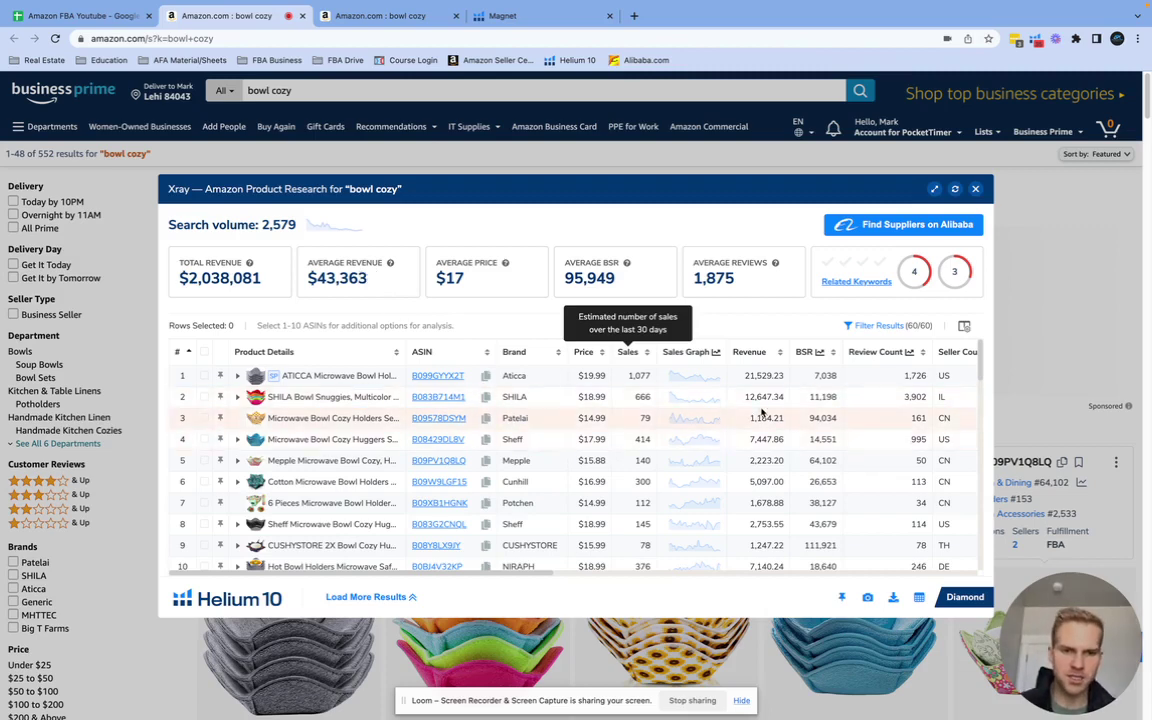
Look through the bowl cozy products in Xray and move the Review Count column between Price and Sales
{"action": "scroll", "coordinate": [760, 415], "scroll_direction": "down", "scroll_amount": 1}
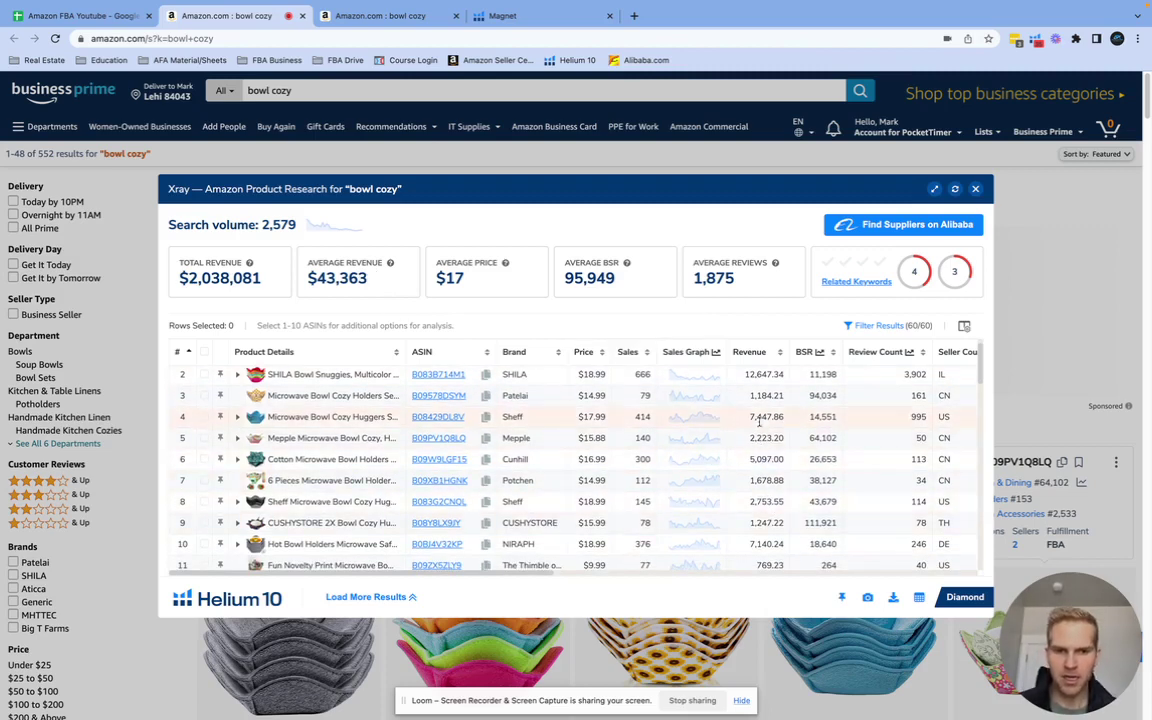
{"action": "scroll", "coordinate": [745, 455], "scroll_direction": "up", "scroll_amount": 1}
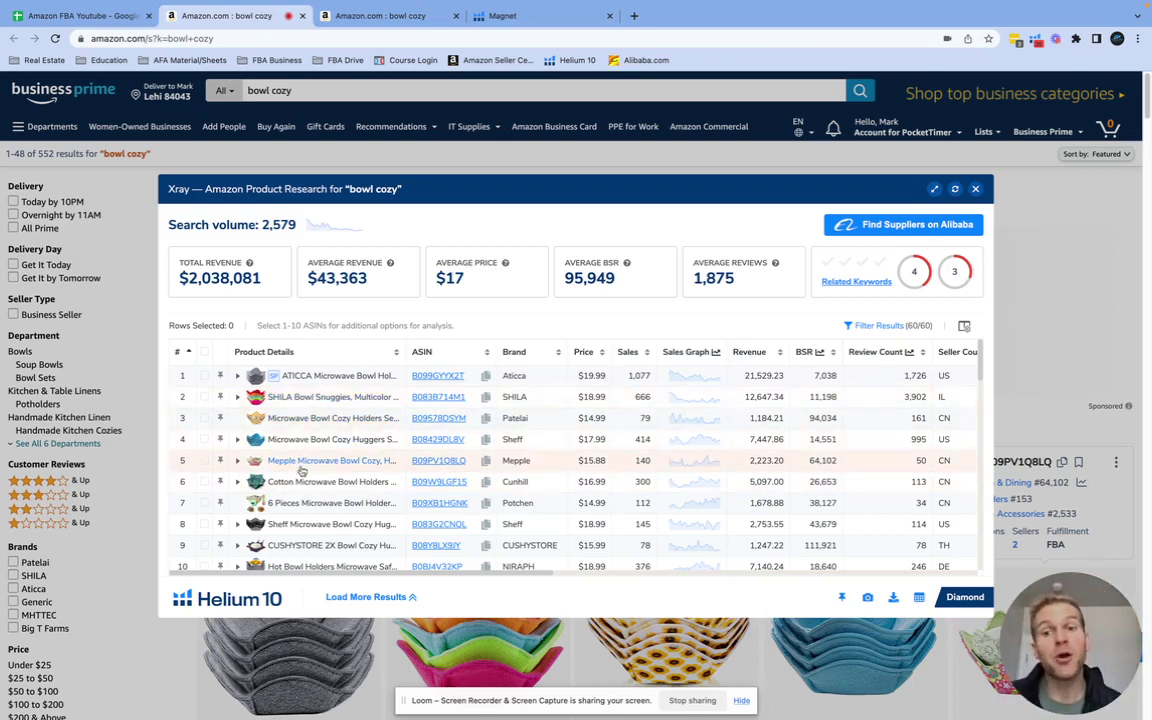
{"action": "mouse_move", "coordinate": [320, 401]}
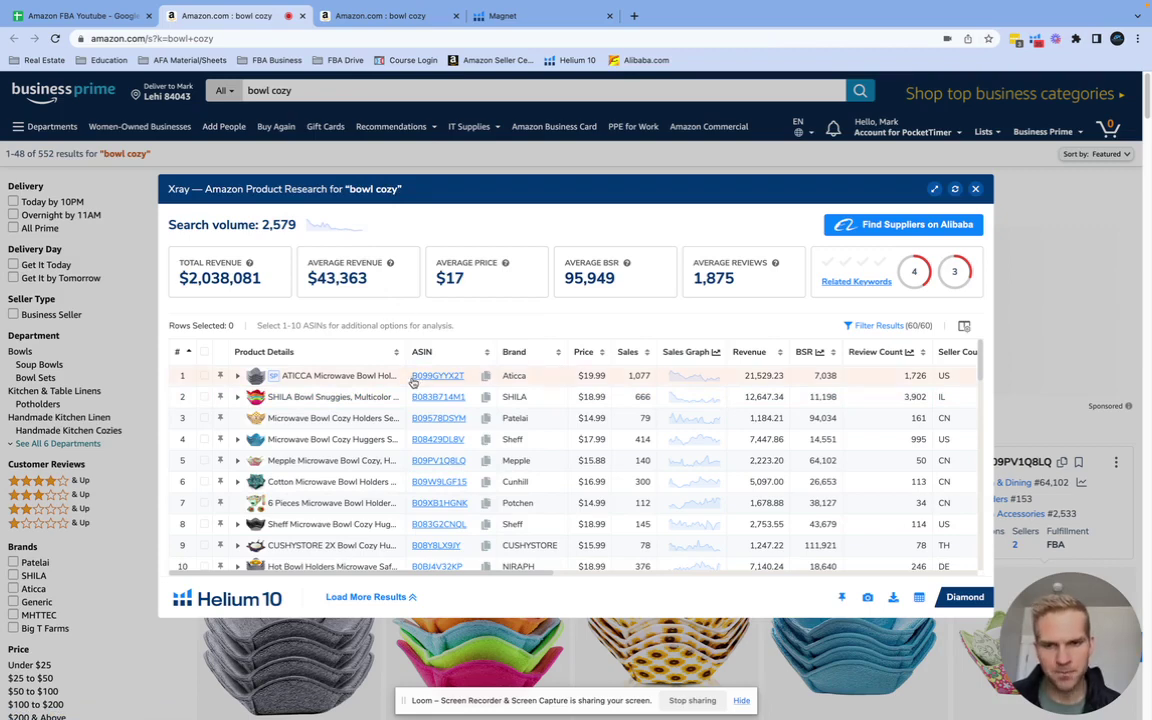
{"action": "scroll", "coordinate": [421, 410], "scroll_direction": "down", "scroll_amount": 5}
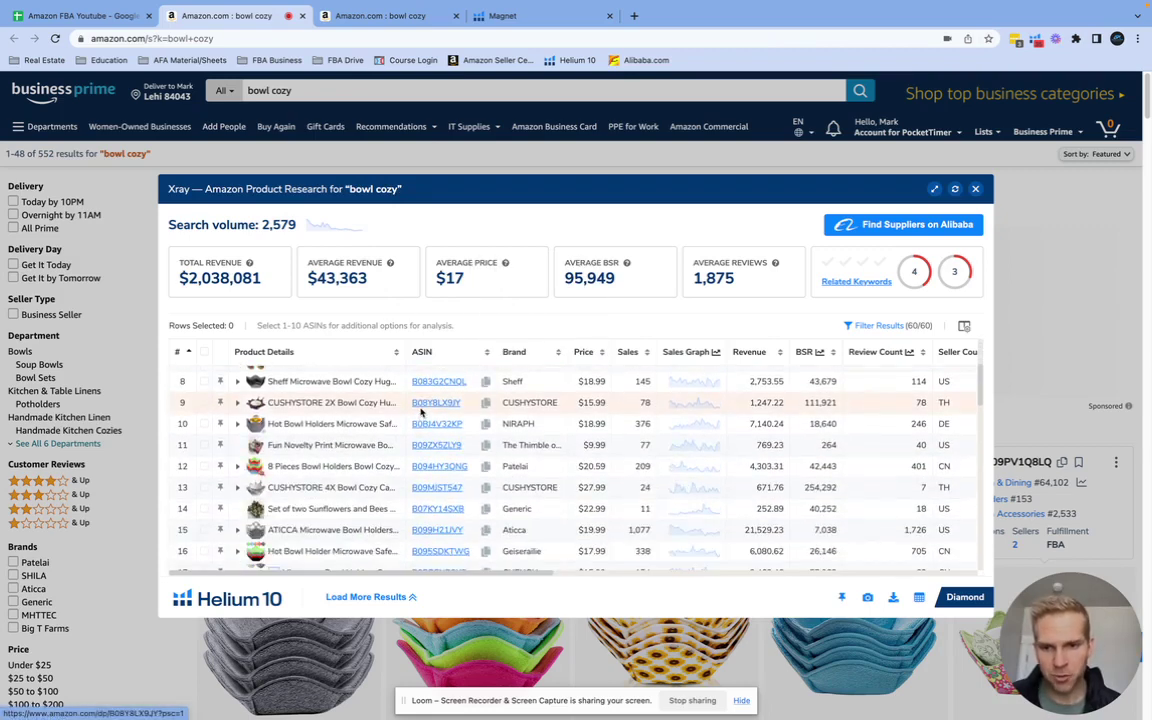
{"action": "scroll", "coordinate": [421, 410], "scroll_direction": "down", "scroll_amount": 5}
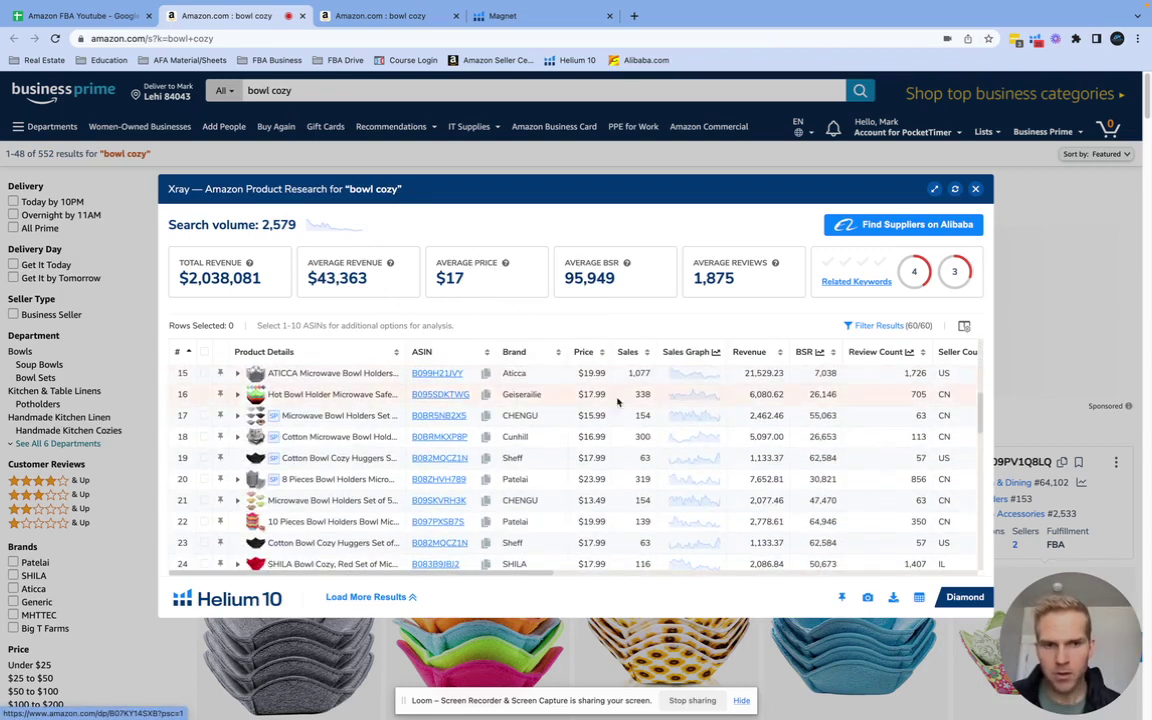
{"action": "left_click_drag", "start_coordinate": [875, 352], "coordinate": [662, 380]}
Examine the bowl cozy products row by row, comparing their review counts and relevance to the keyword with the average reviews figure
{"action": "scroll", "coordinate": [664, 415], "scroll_direction": "up", "scroll_amount": 1}
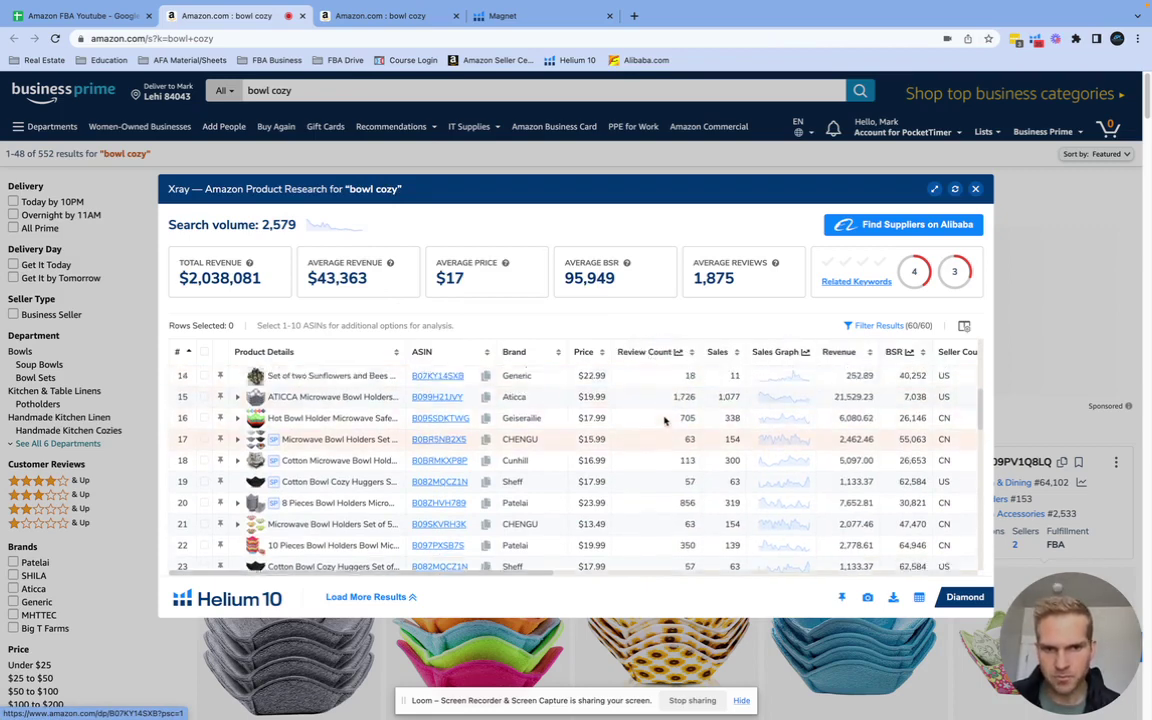
{"action": "scroll", "coordinate": [664, 420], "scroll_direction": "up", "scroll_amount": 1}
{"action": "scroll", "coordinate": [664, 420], "scroll_direction": "down", "scroll_amount": 1}
{"action": "scroll", "coordinate": [664, 421], "scroll_direction": "up", "scroll_amount": 5}
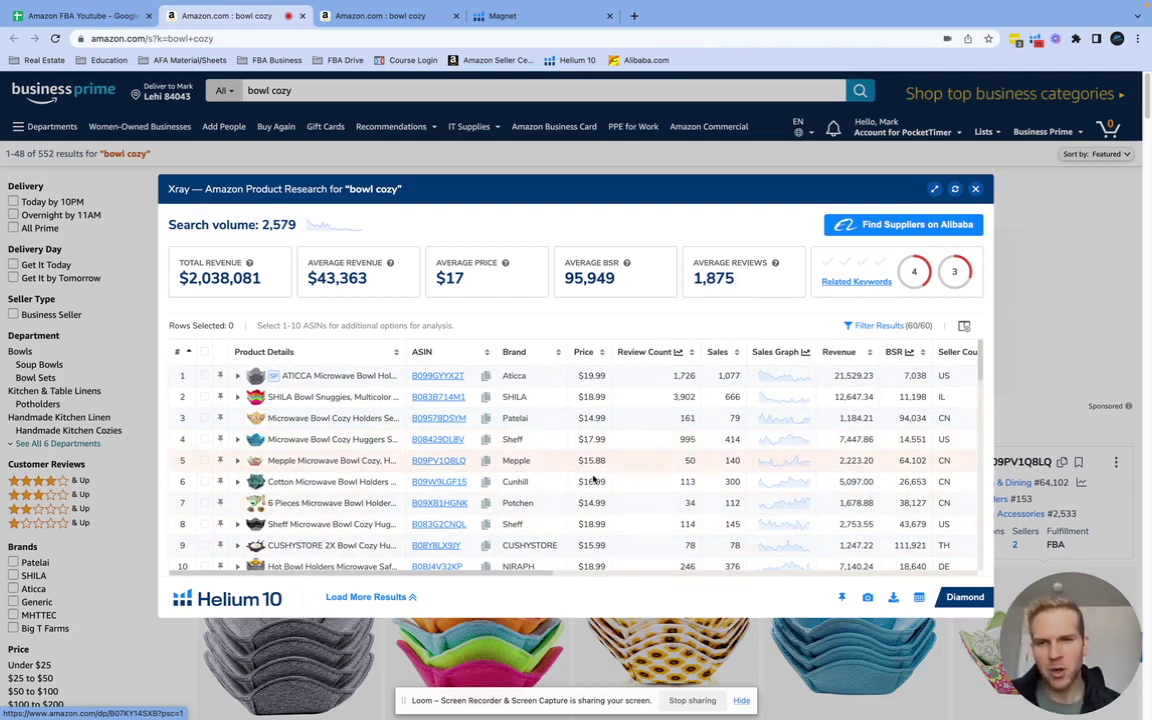
{"action": "scroll", "coordinate": [594, 481], "scroll_direction": "down", "scroll_amount": 4}
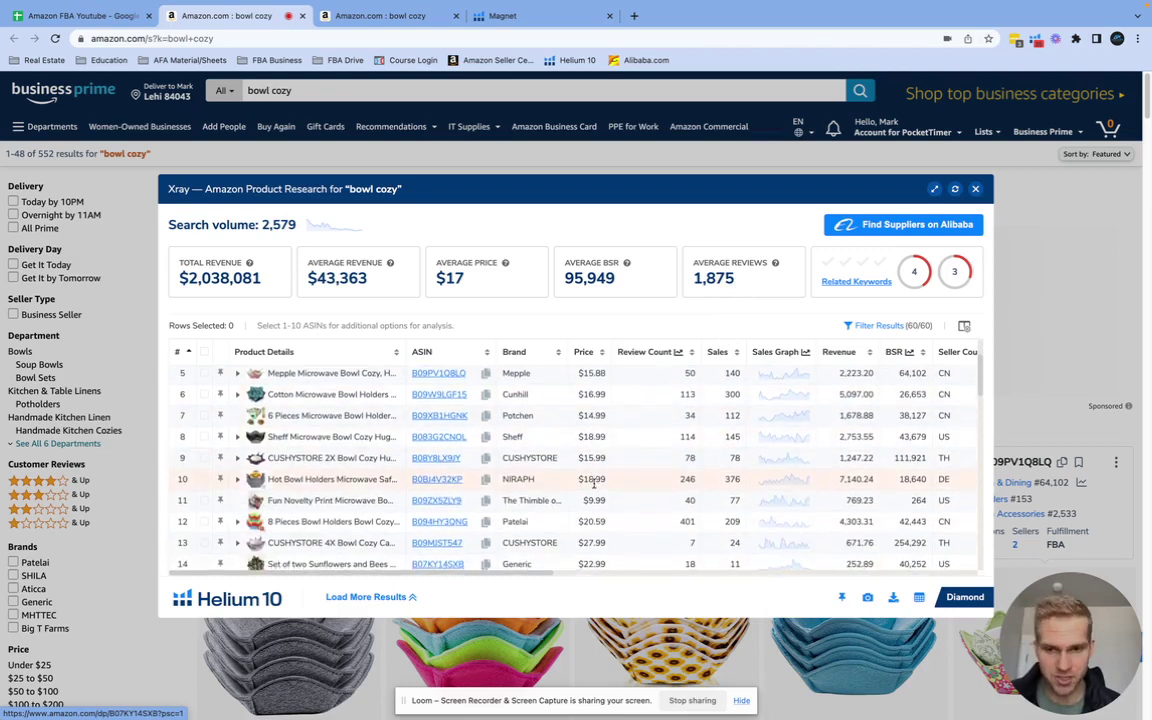
{"action": "scroll", "coordinate": [594, 481], "scroll_direction": "down", "scroll_amount": 10}
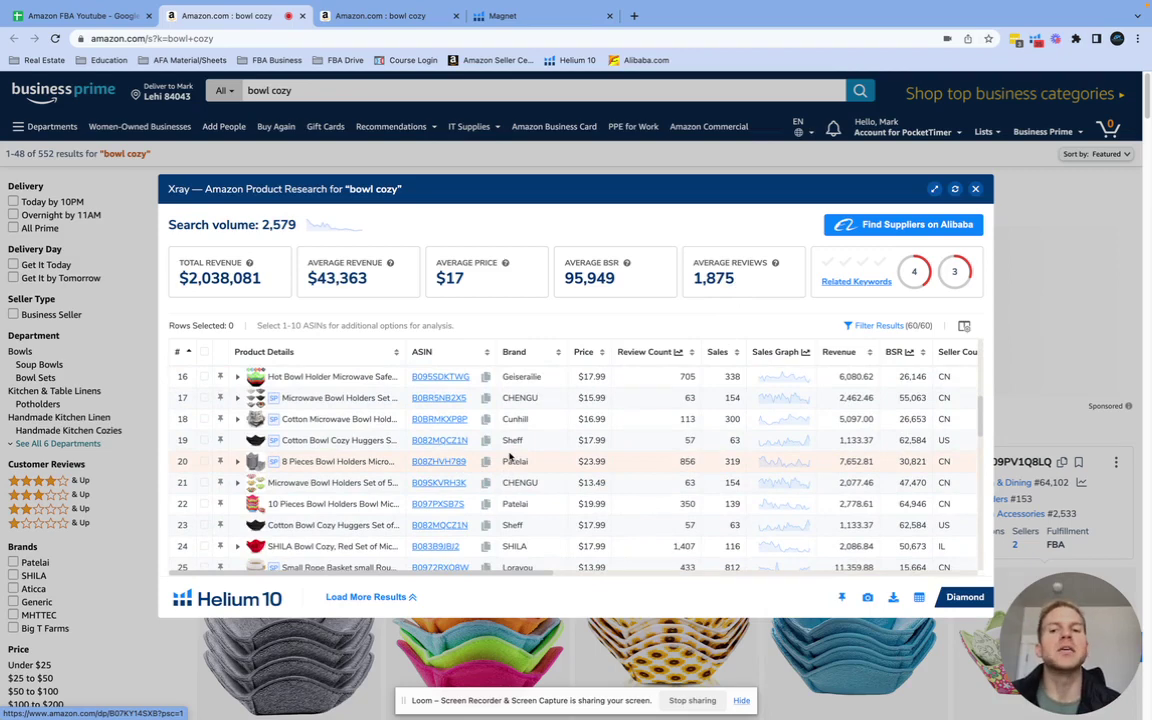
{"action": "scroll", "coordinate": [510, 457], "scroll_direction": "down", "scroll_amount": 4}
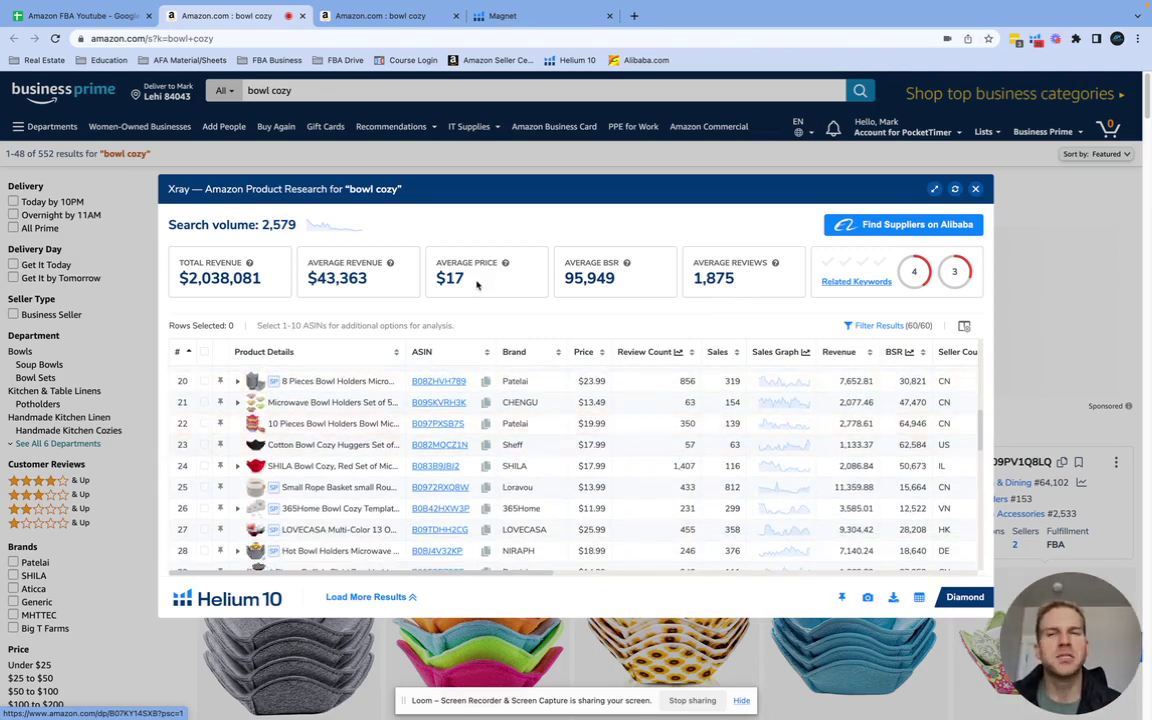
{"action": "scroll", "coordinate": [501, 406], "scroll_direction": "down", "scroll_amount": 8}
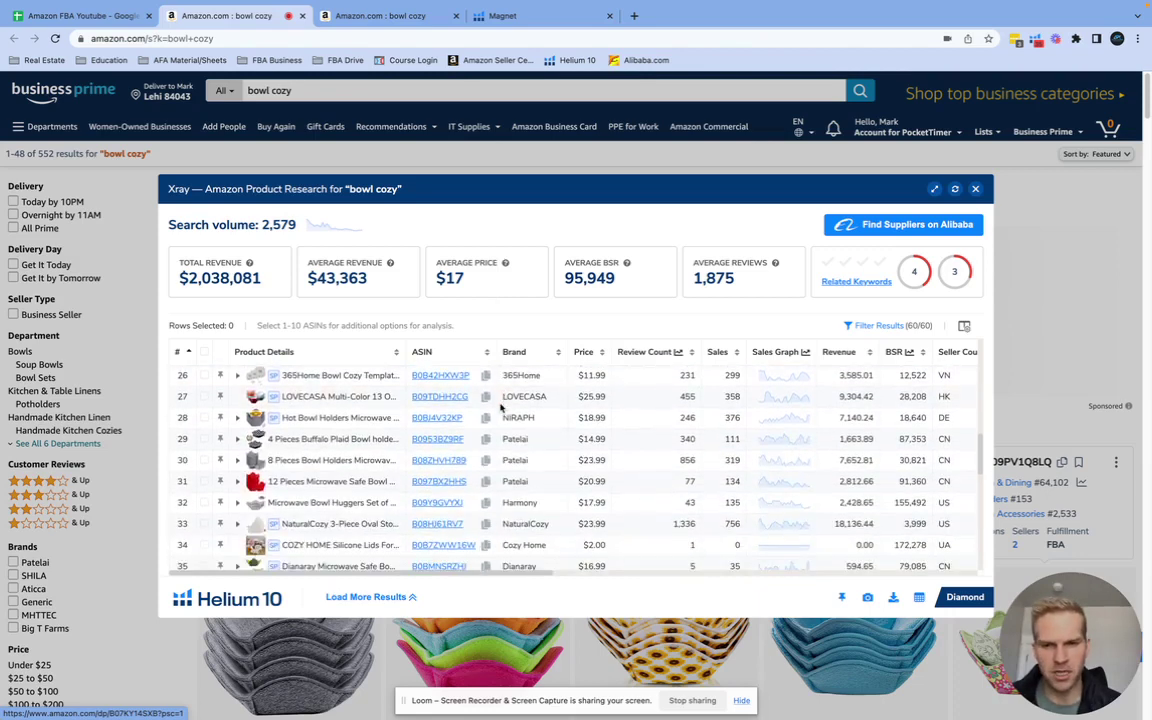
{"action": "mouse_move", "coordinate": [364, 496]}
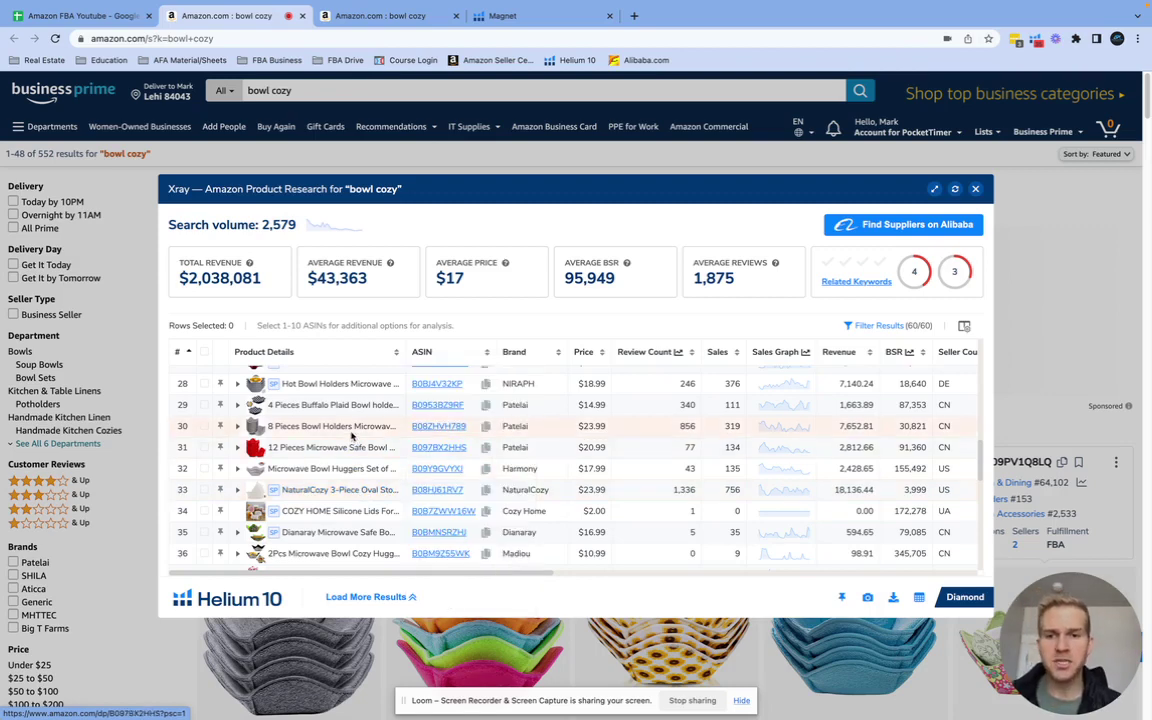
Remove the unrelated NaturalCozy storage basket set and portable electric space heater from the bowl cozy Xray results
{"action": "mouse_move", "coordinate": [352, 436]}
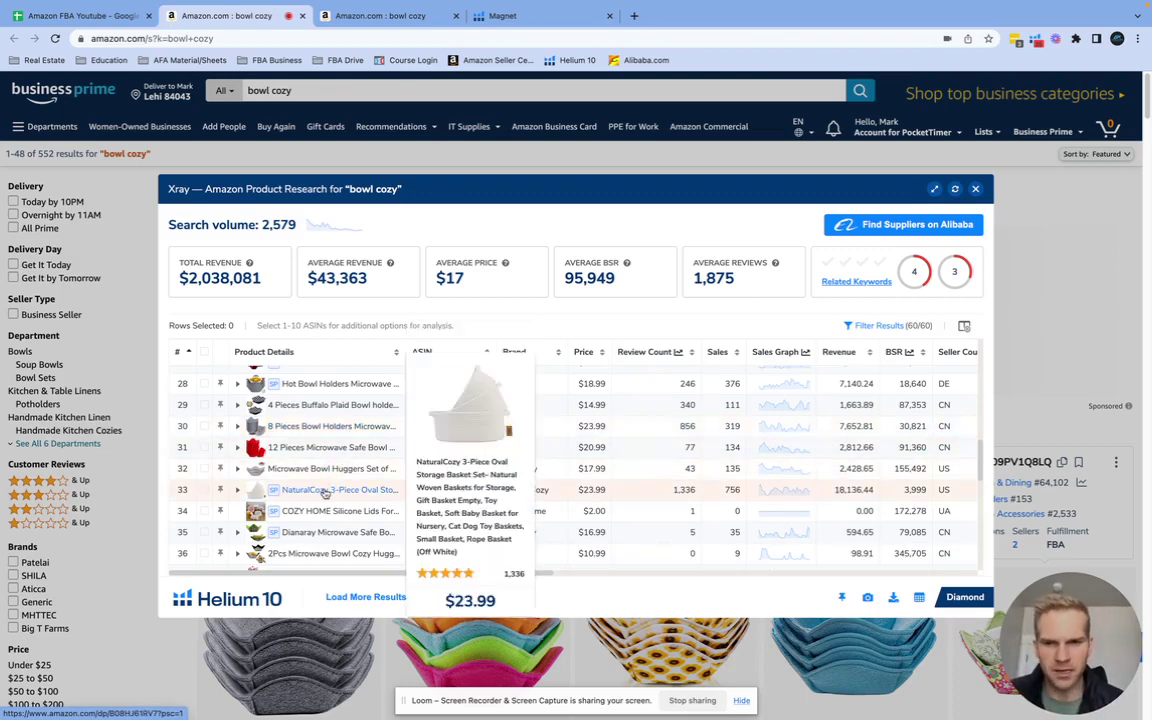
{"action": "left_click", "coordinate": [204, 489]}
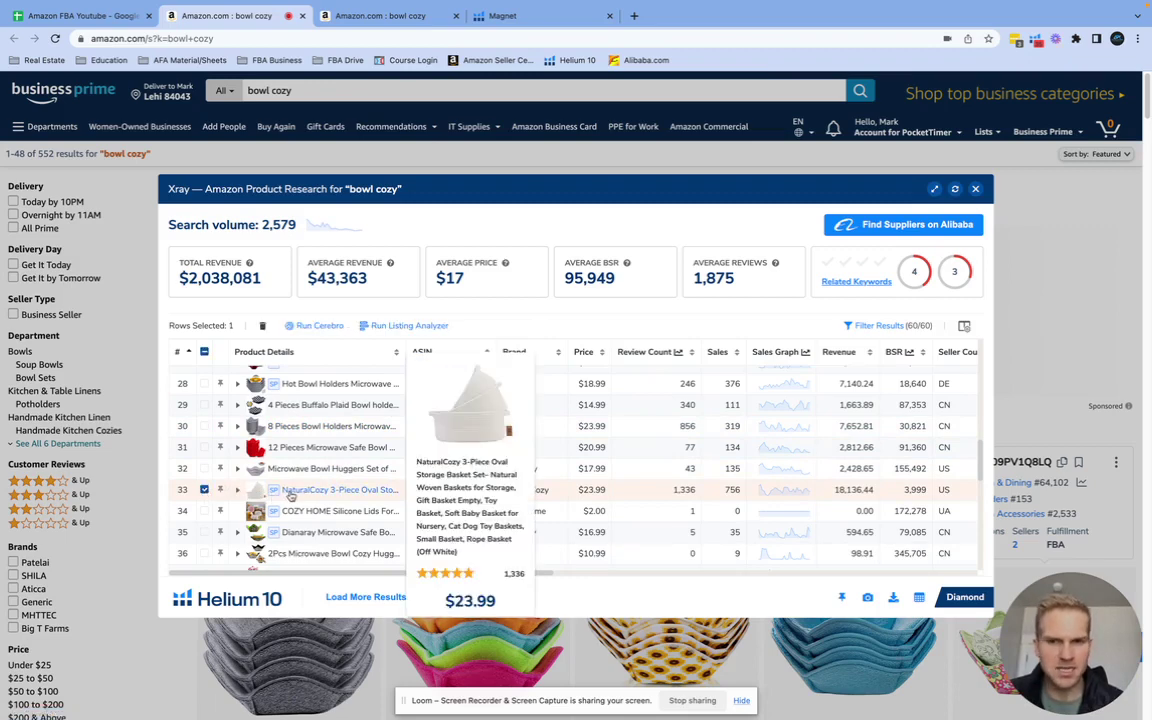
{"action": "scroll", "coordinate": [320, 505], "scroll_direction": "down", "scroll_amount": 3}
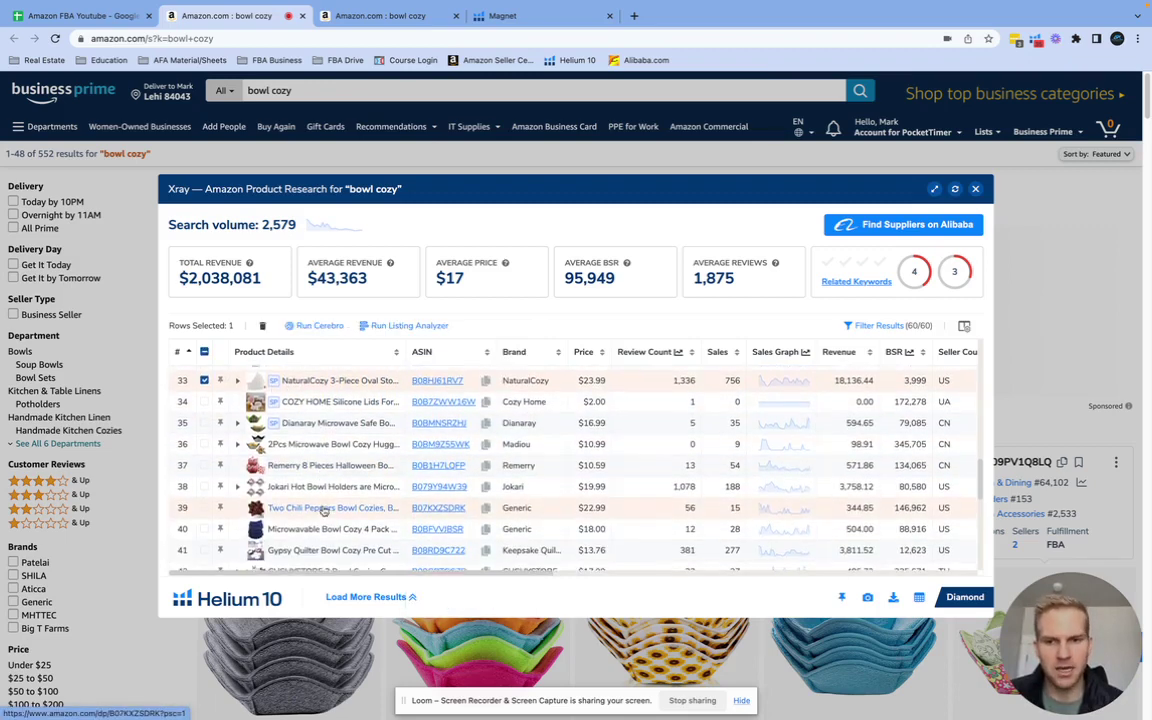
{"action": "scroll", "coordinate": [323, 510], "scroll_direction": "down", "scroll_amount": 4}
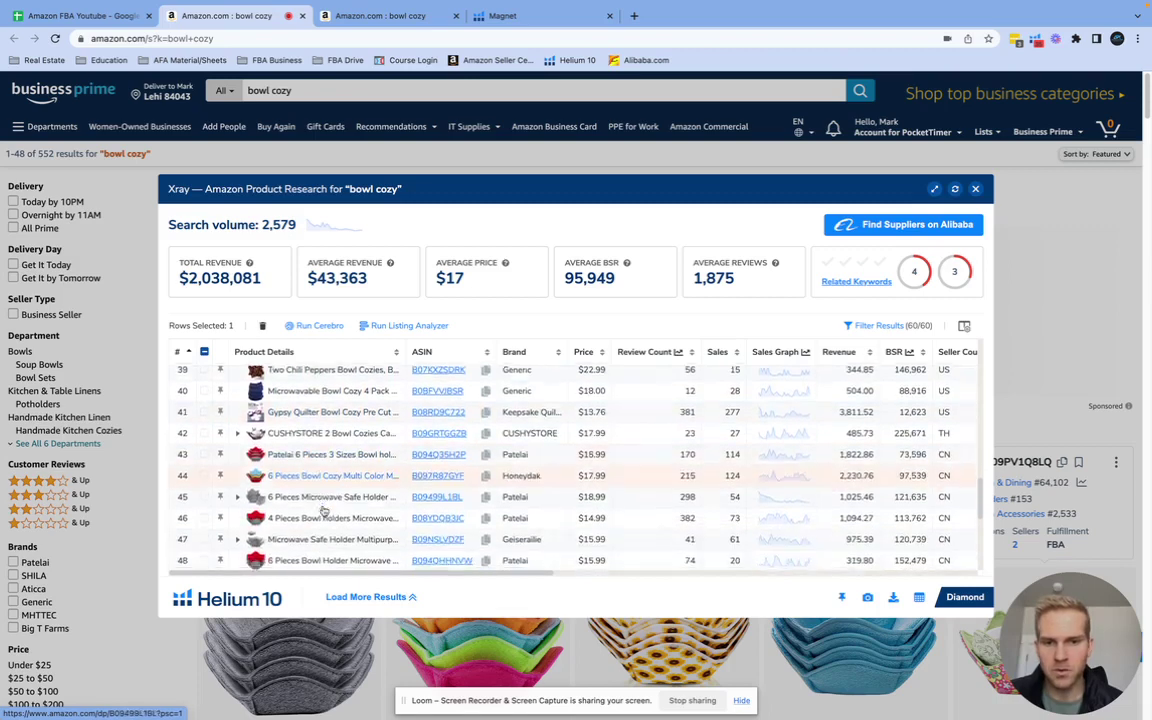
{"action": "scroll", "coordinate": [323, 511], "scroll_direction": "down", "scroll_amount": 3}
{"action": "mouse_move", "coordinate": [300, 505]}
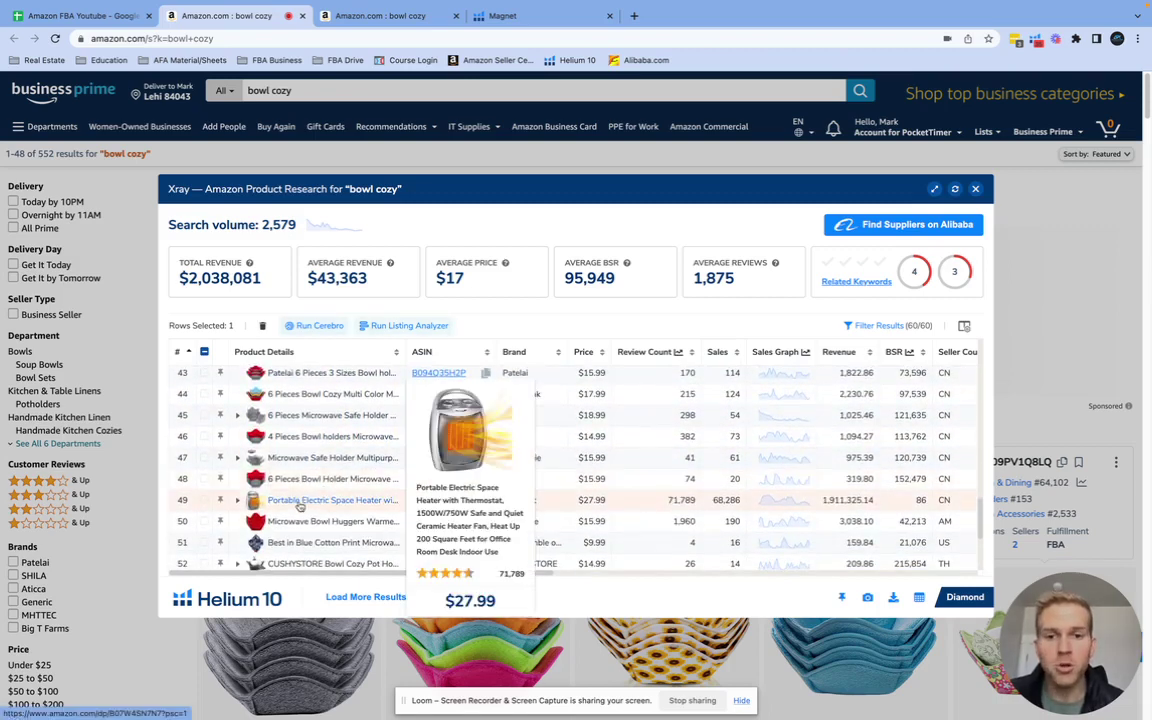
{"action": "left_click", "coordinate": [300, 507]}
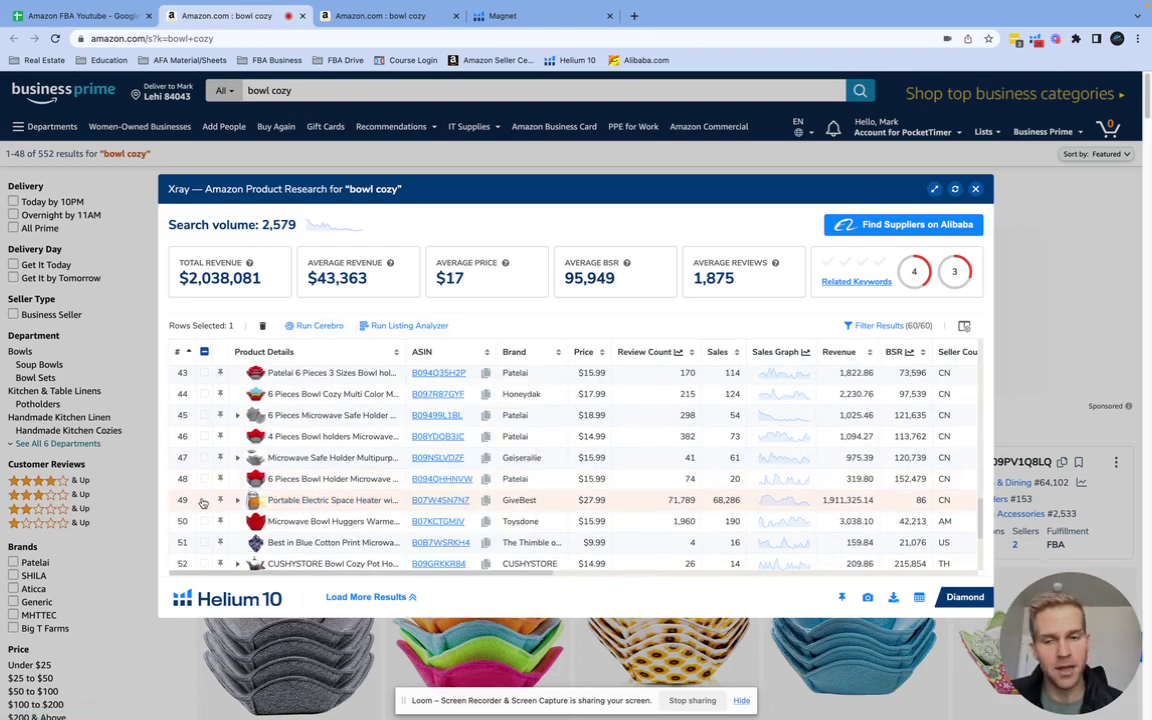
{"action": "scroll", "coordinate": [305, 510], "scroll_direction": "down", "scroll_amount": 3}
{"action": "scroll", "coordinate": [305, 510], "scroll_direction": "down", "scroll_amount": 2}
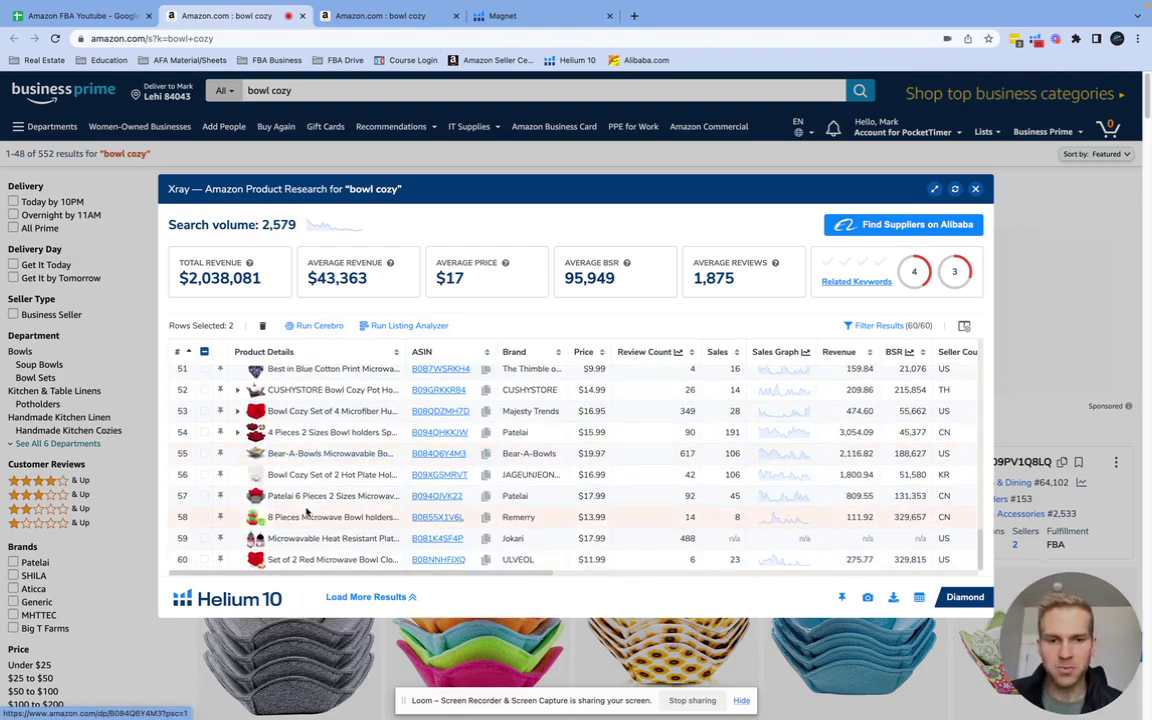
{"action": "scroll", "coordinate": [305, 510], "scroll_direction": "up", "scroll_amount": 2}
{"action": "mouse_move", "coordinate": [307, 510]}
{"action": "scroll", "coordinate": [330, 420], "scroll_direction": "up", "scroll_amount": 1}
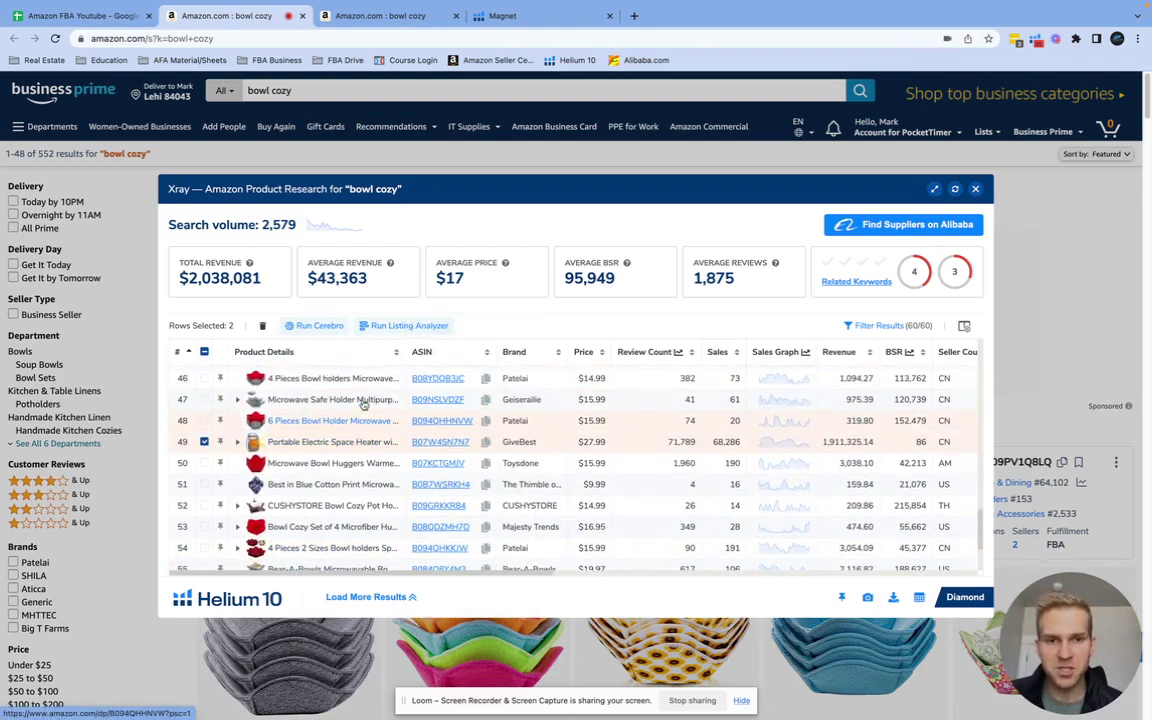
{"action": "left_click", "coordinate": [265, 326]}
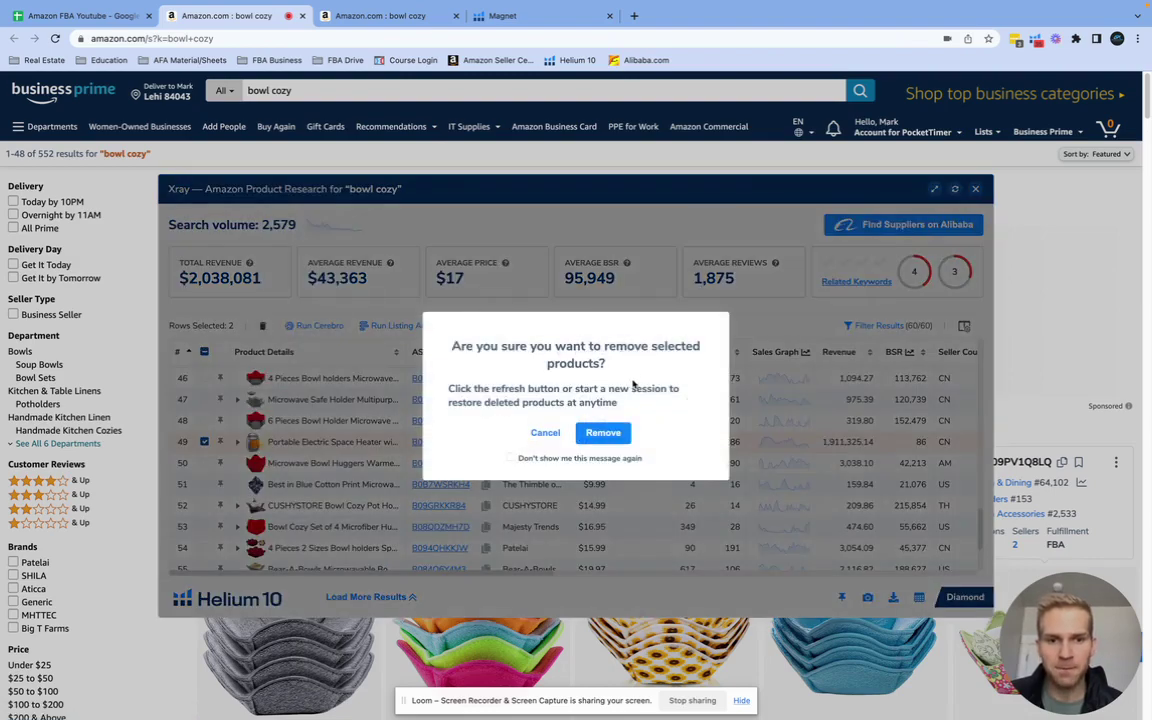
{"action": "left_click", "coordinate": [603, 434]}
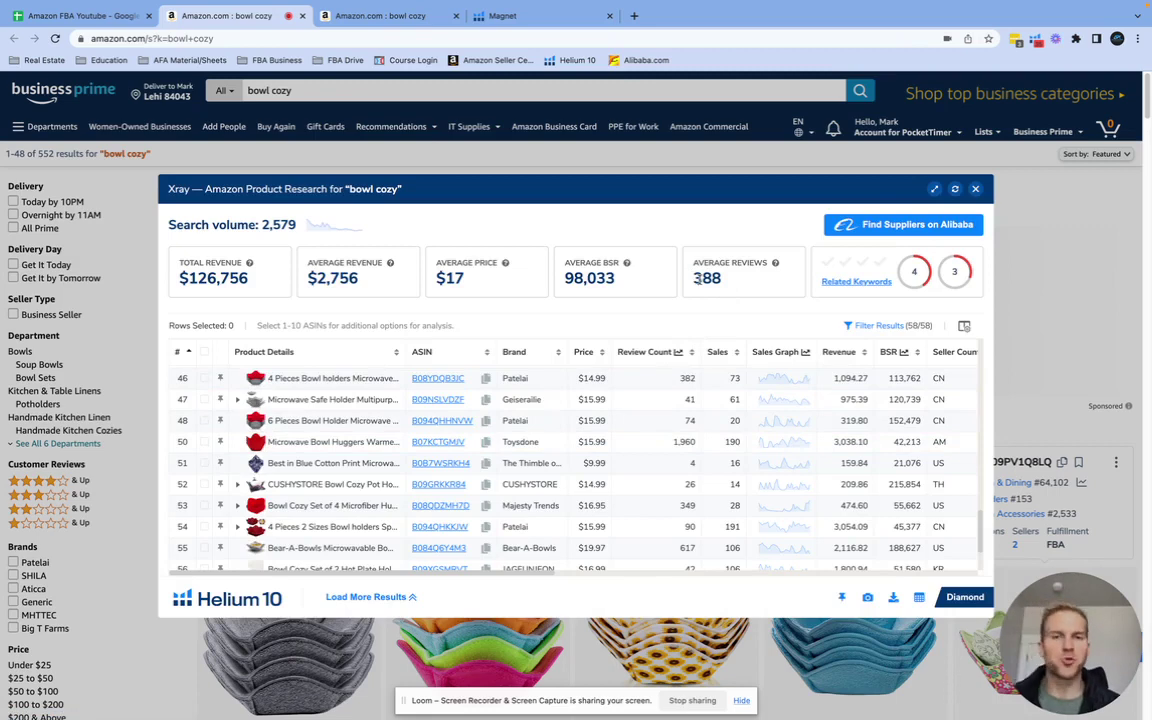
Check the recalculated average reviews figure against the remaining bowl cozy products, starting with the first rows
{"action": "scroll", "coordinate": [611, 432], "scroll_direction": "up", "scroll_amount": 15}
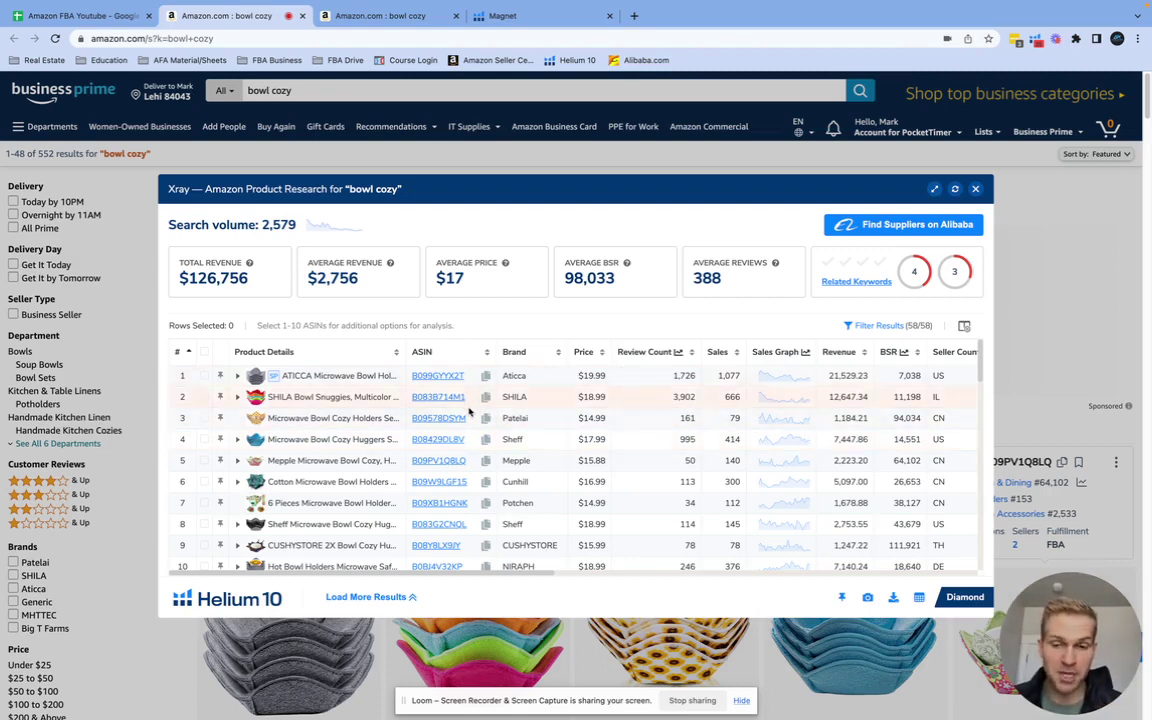
{"action": "mouse_move", "coordinate": [351, 386]}
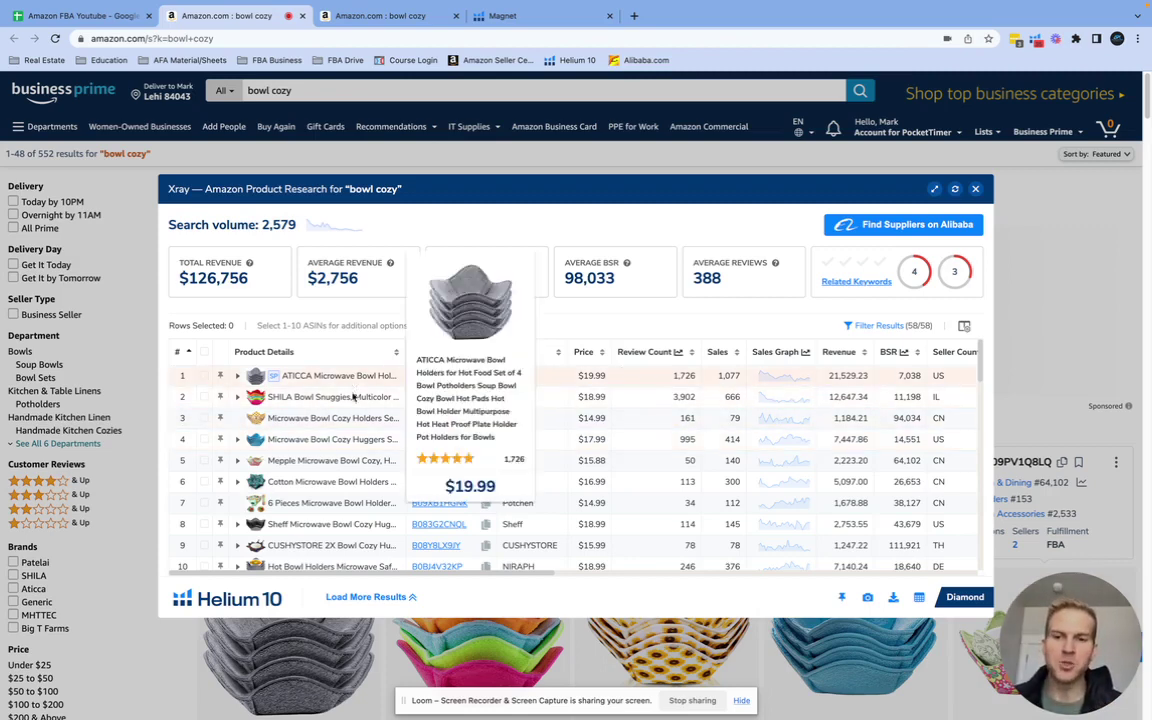
{"action": "mouse_move", "coordinate": [361, 556]}
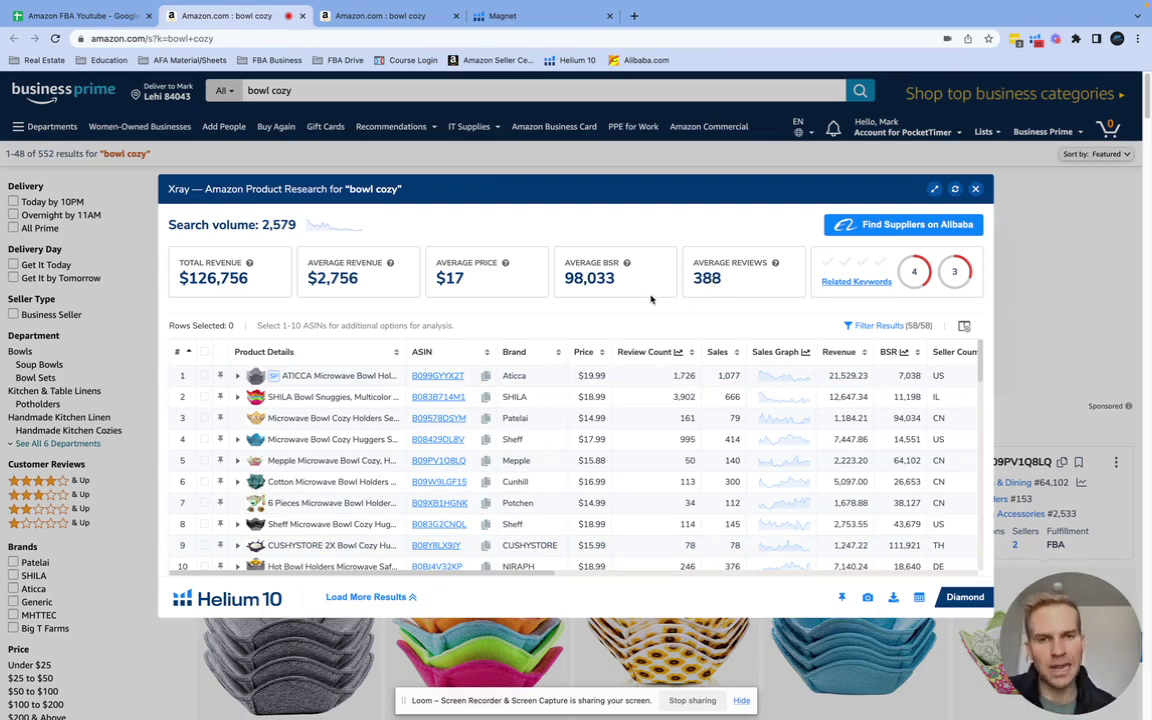
Close Xray in the second bowl cozy results tab and open the SHILA Bowl Snuggies multicolor set listing
{"action": "left_click", "coordinate": [404, 17]}
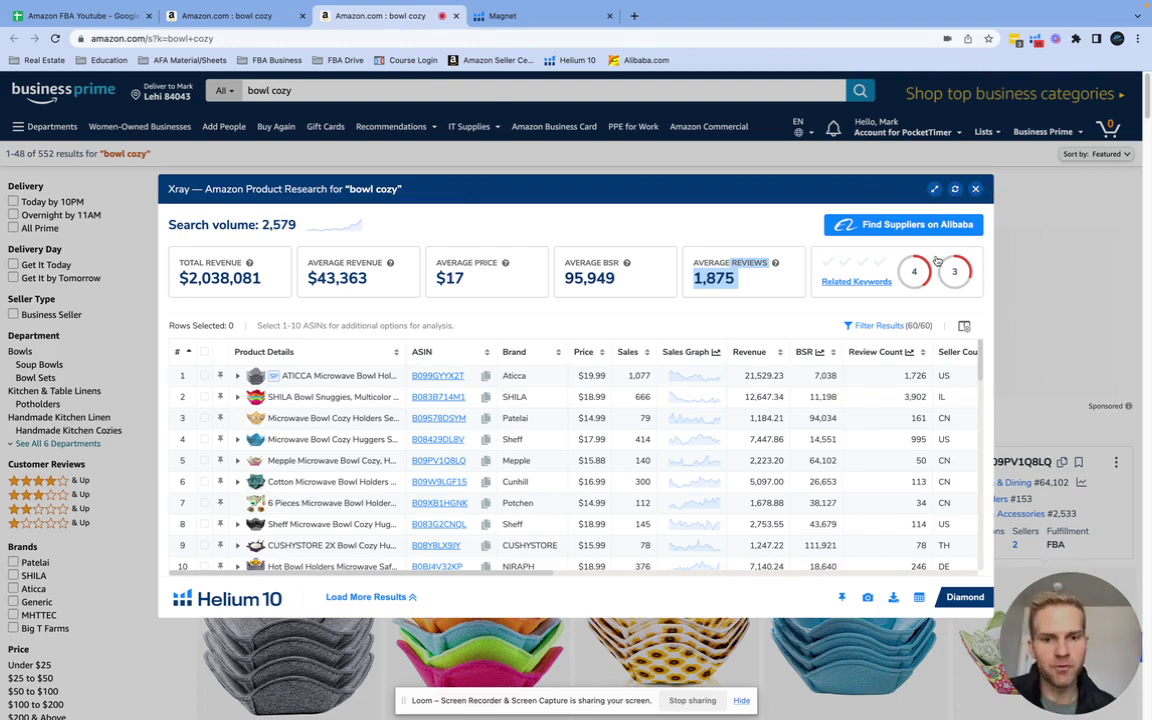
{"action": "left_click", "coordinate": [977, 191]}
{"action": "scroll", "coordinate": [683, 458], "scroll_direction": "down", "scroll_amount": 5}
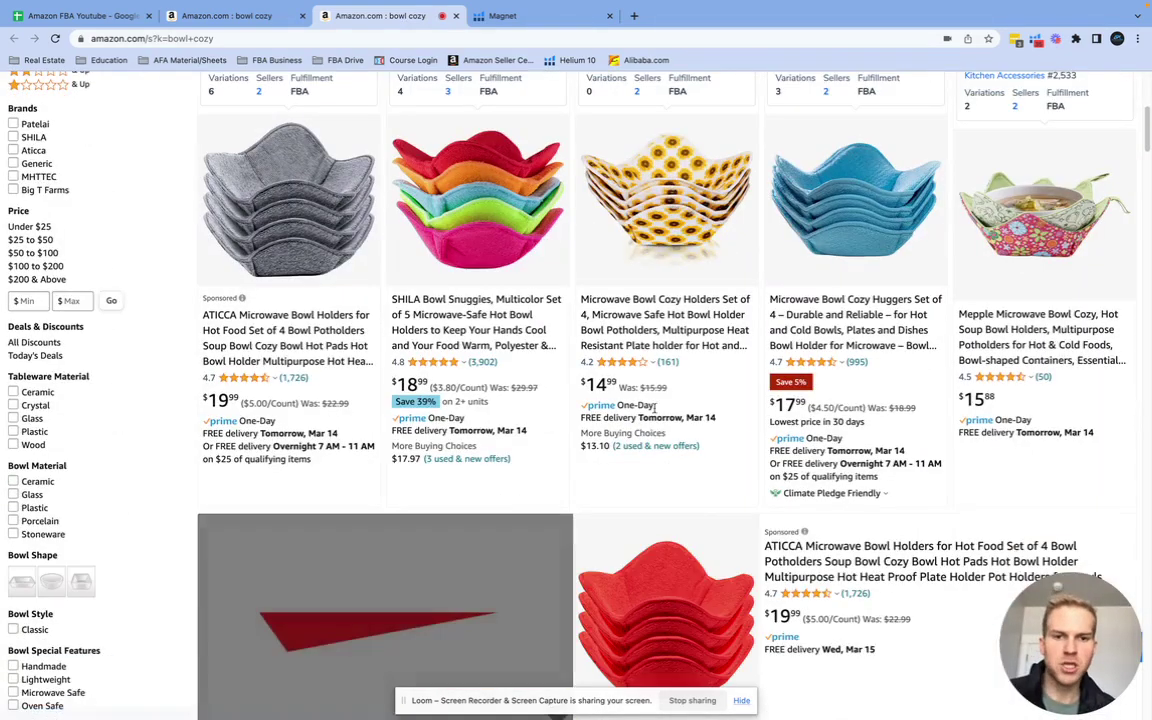
{"action": "left_click", "coordinate": [477, 333]}
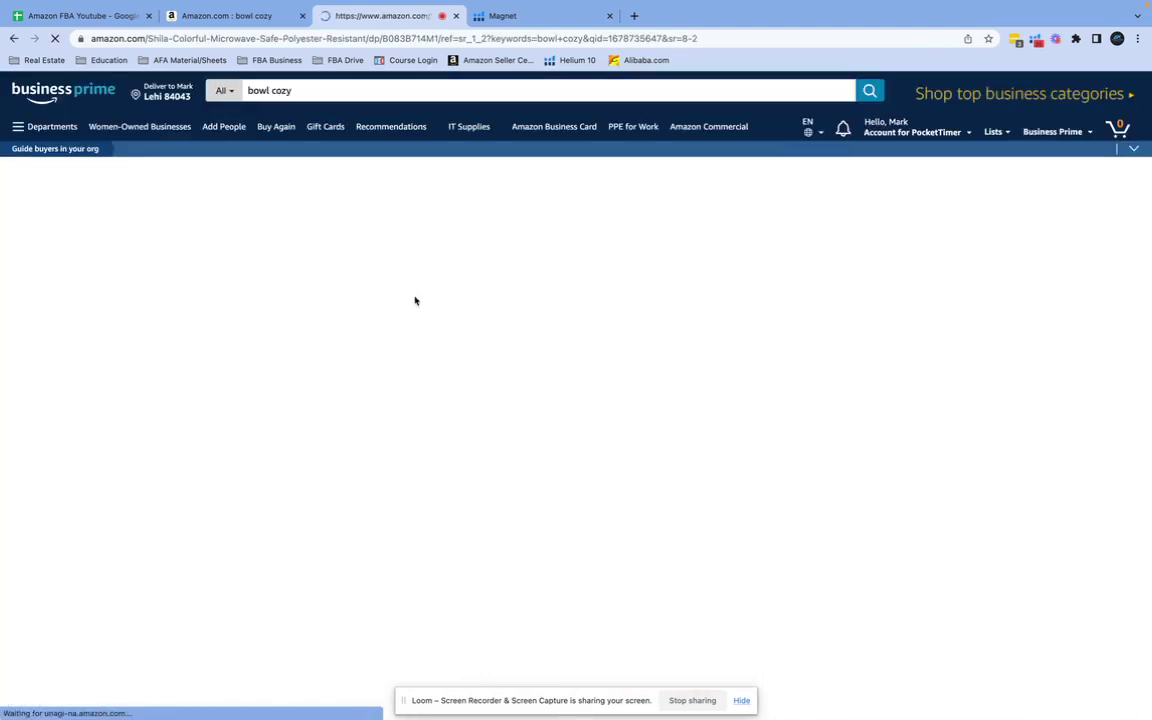
Examine the SHILA listing's images, description, similar-item comparison and product information
{"action": "scroll", "coordinate": [415, 483], "scroll_direction": "down", "scroll_amount": 6}
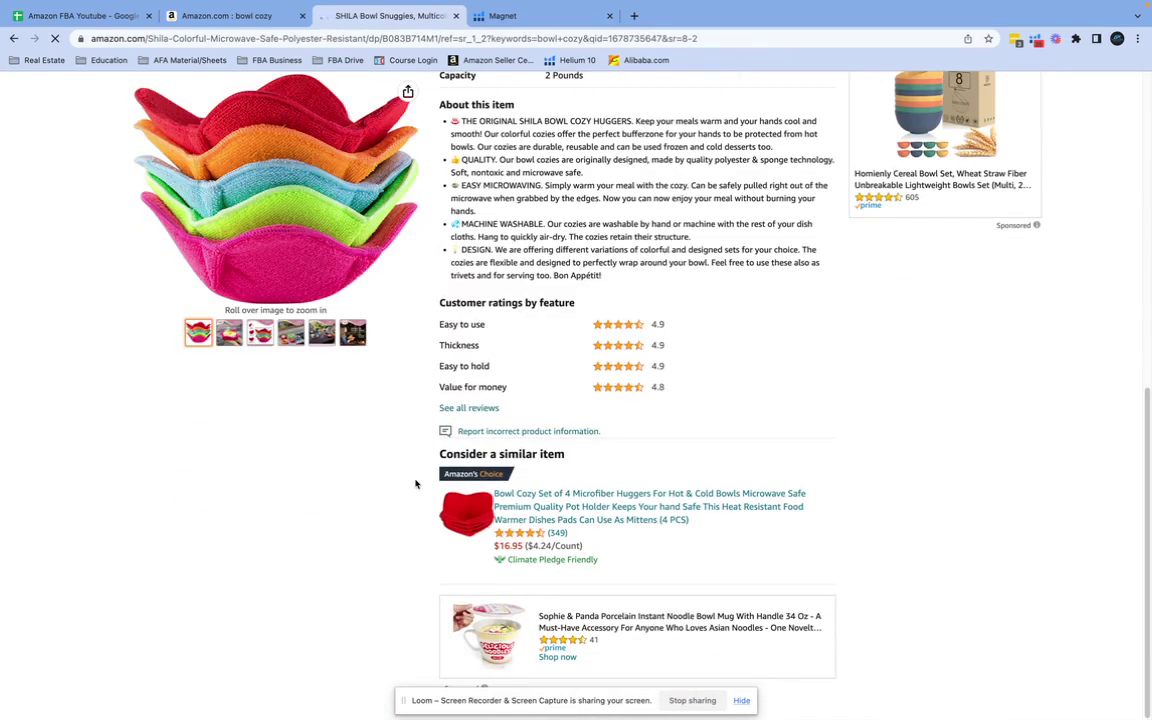
{"action": "mouse_move", "coordinate": [286, 200]}
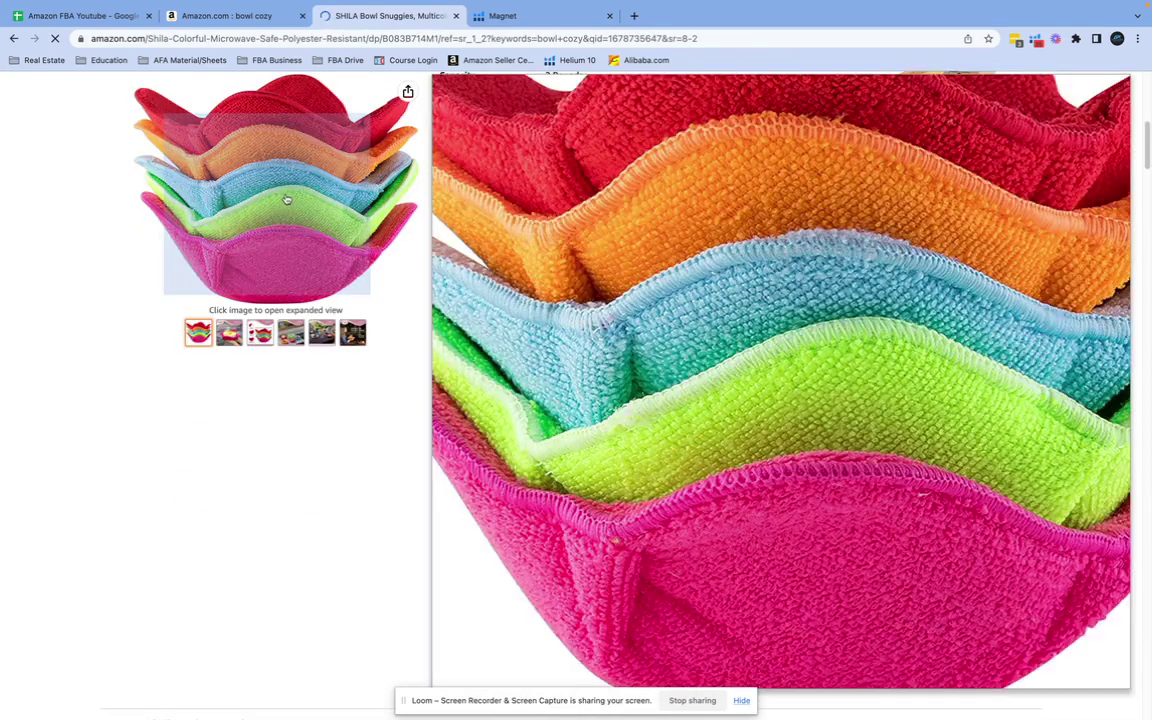
{"action": "scroll", "coordinate": [366, 359], "scroll_direction": "down", "scroll_amount": 3}
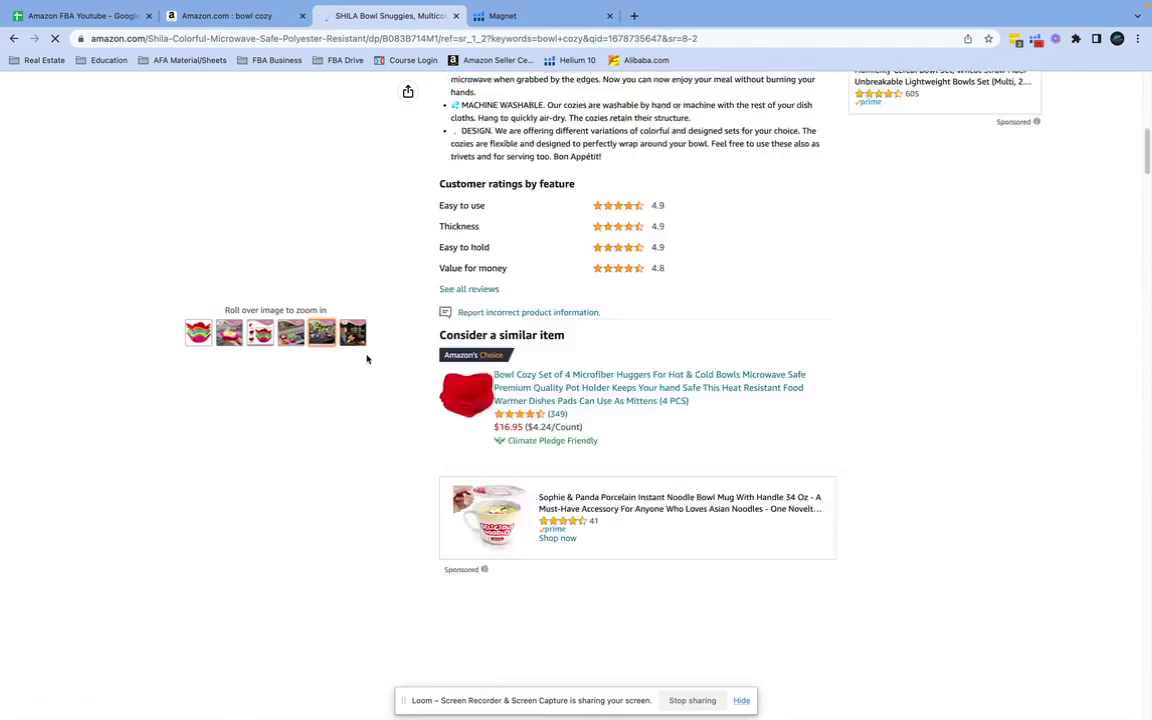
{"action": "scroll", "coordinate": [376, 366], "scroll_direction": "down", "scroll_amount": 15}
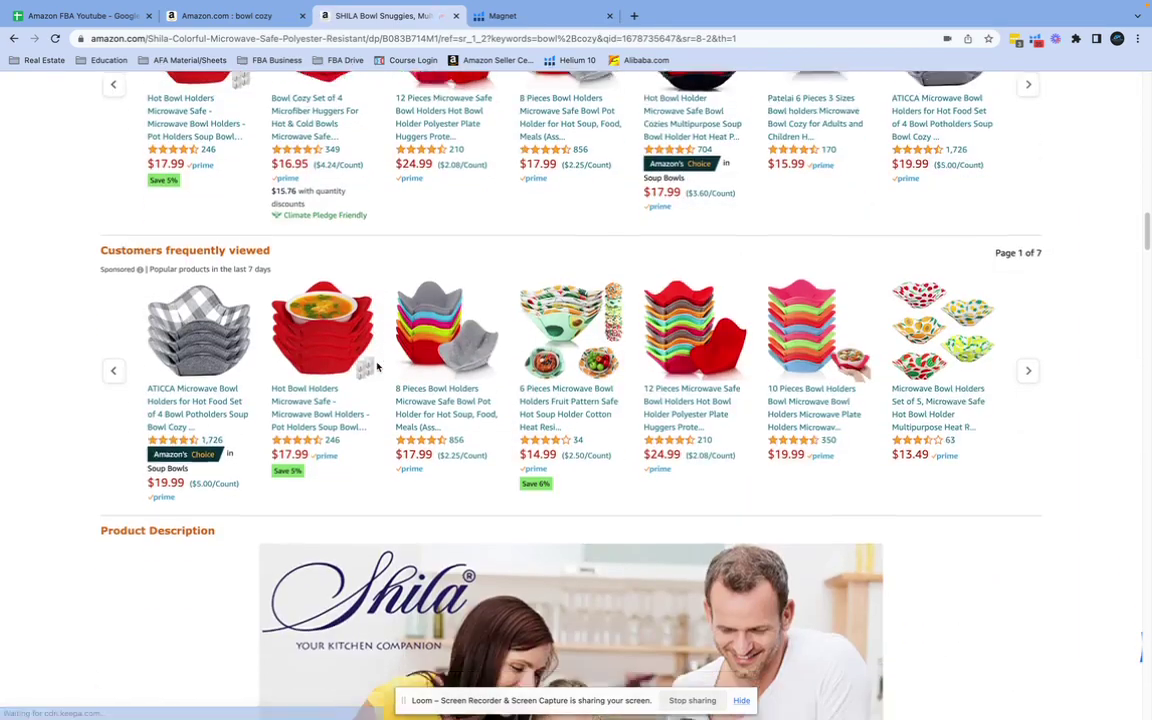
{"action": "scroll", "coordinate": [376, 366], "scroll_direction": "down", "scroll_amount": 20}
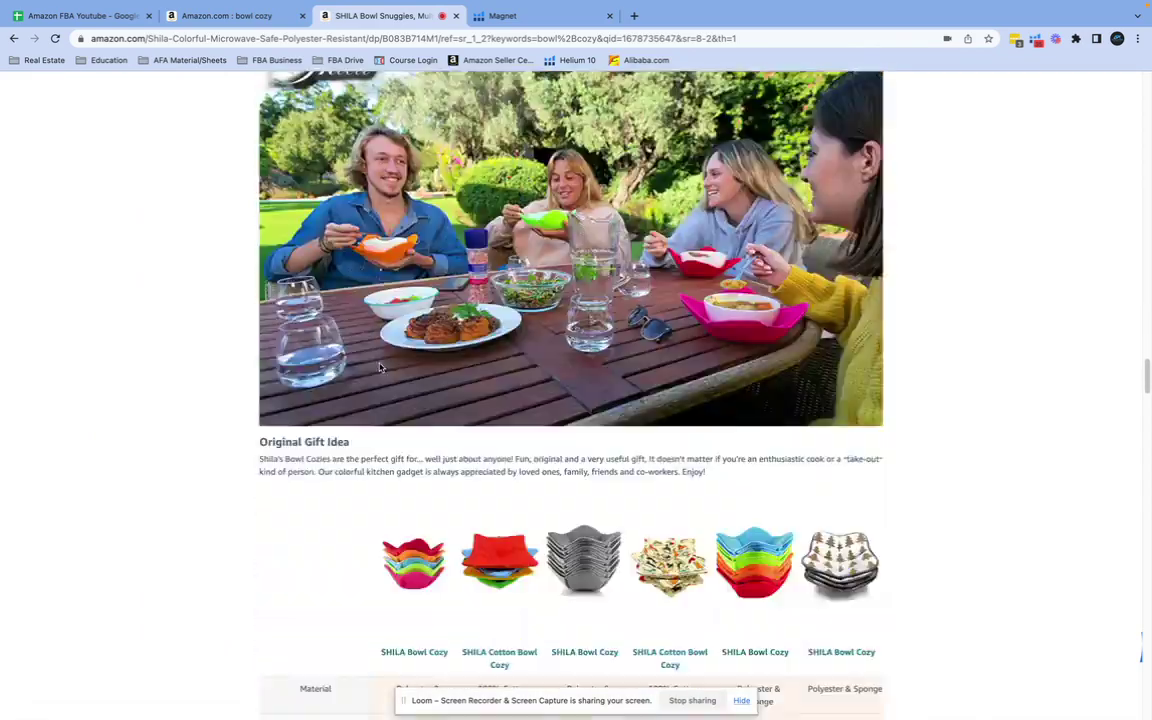
{"action": "scroll", "coordinate": [379, 367], "scroll_direction": "down", "scroll_amount": 10}
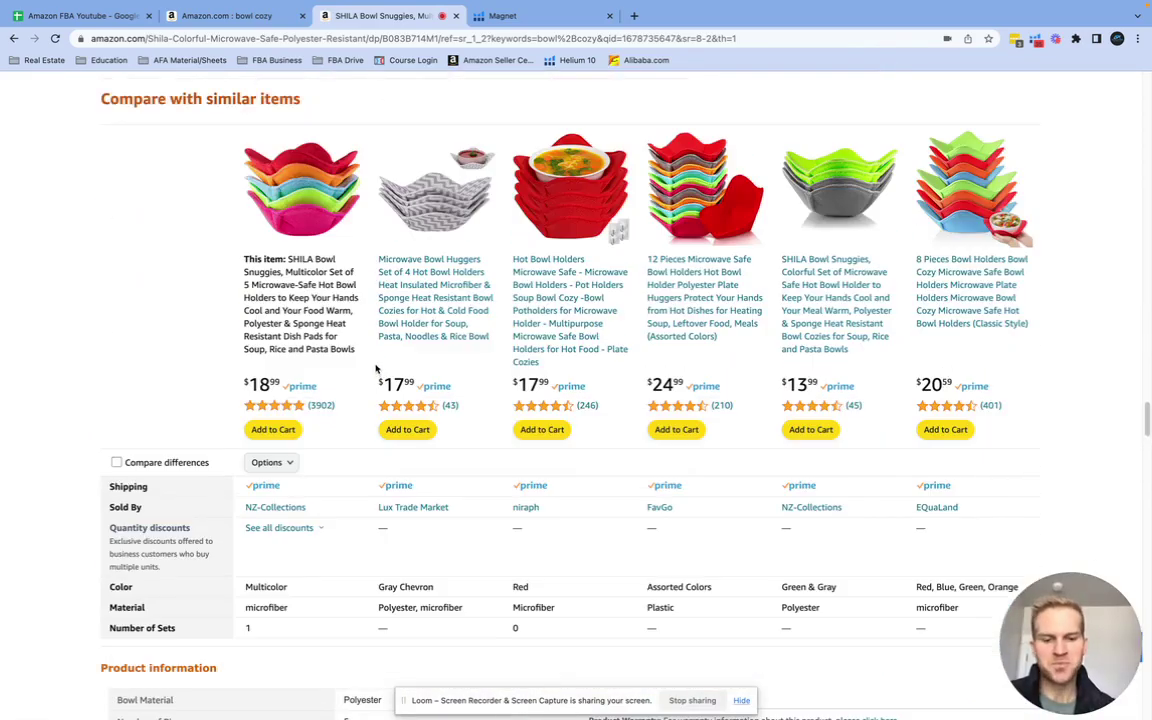
{"action": "scroll", "coordinate": [376, 369], "scroll_direction": "down", "scroll_amount": 10}
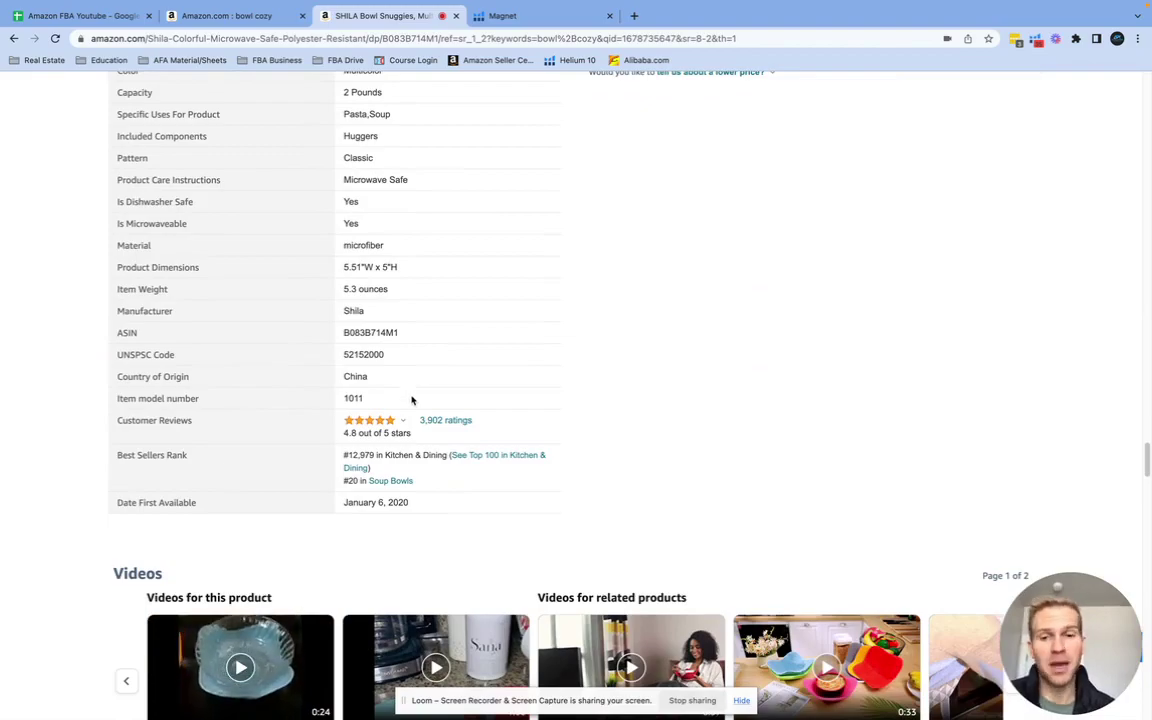
Run Helium 10's Cerebro keyword search on the SHILA Bowl Snuggies product from its listing page
{"action": "scroll", "coordinate": [411, 400], "scroll_direction": "up", "scroll_amount": 20}
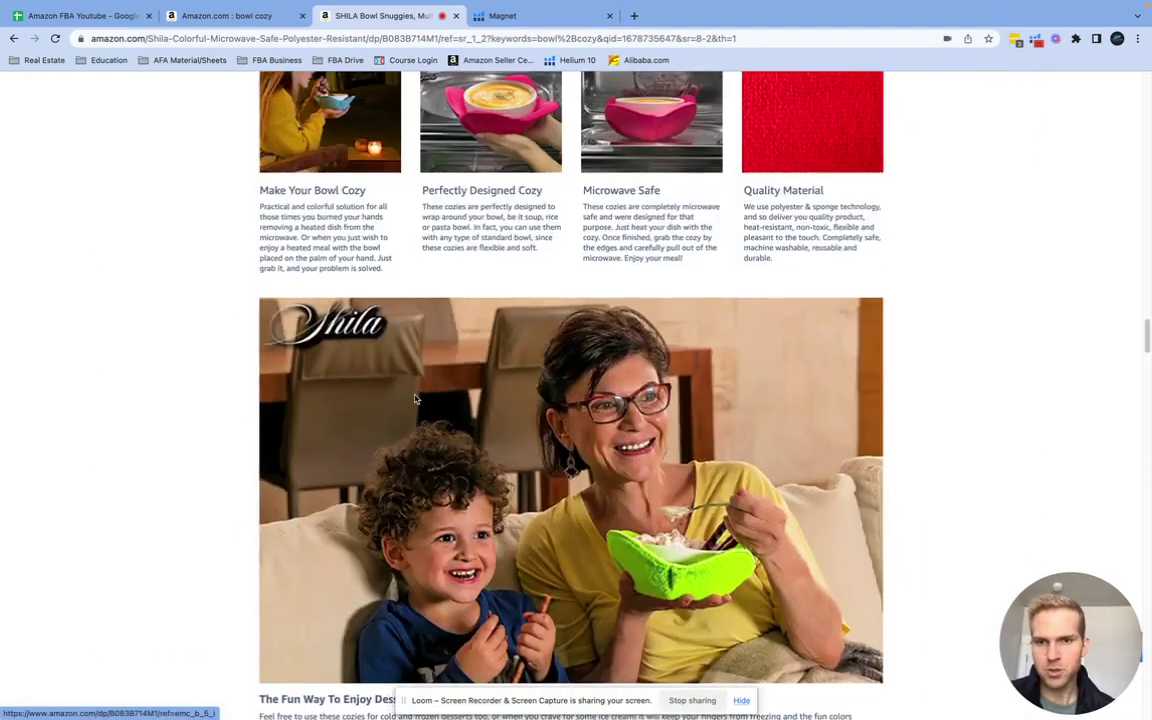
{"action": "scroll", "coordinate": [415, 399], "scroll_direction": "up", "scroll_amount": 20}
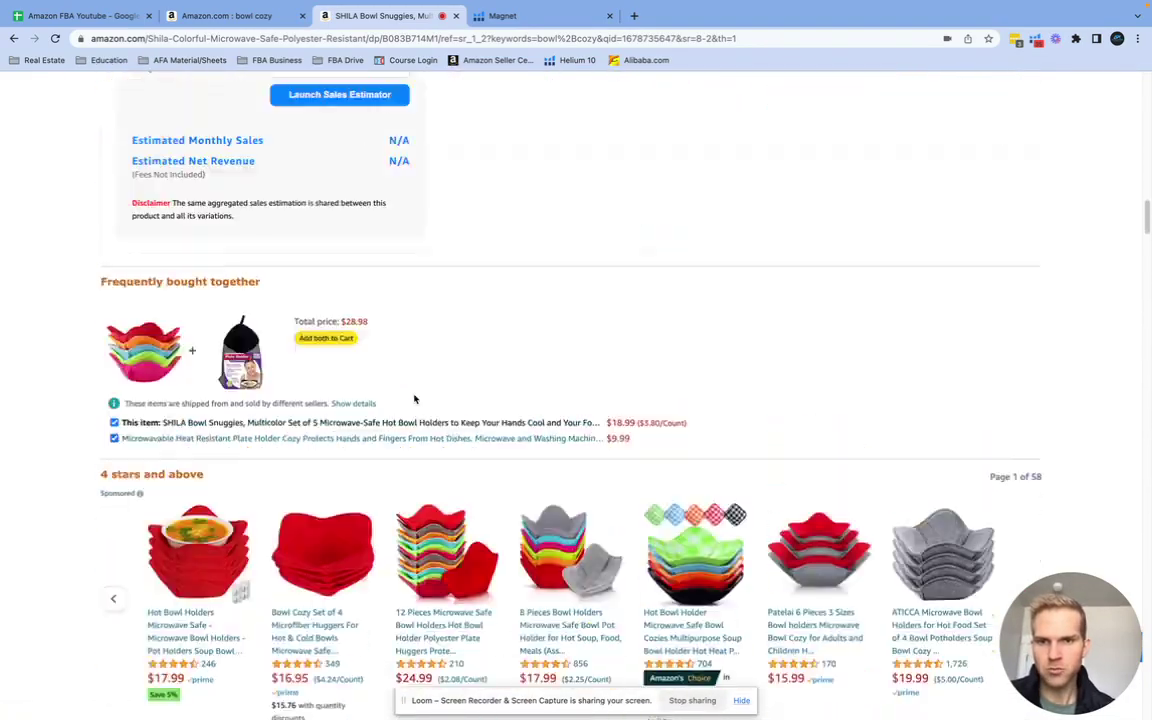
{"action": "scroll", "coordinate": [413, 399], "scroll_direction": "up", "scroll_amount": 10}
{"action": "left_click", "coordinate": [291, 187]}
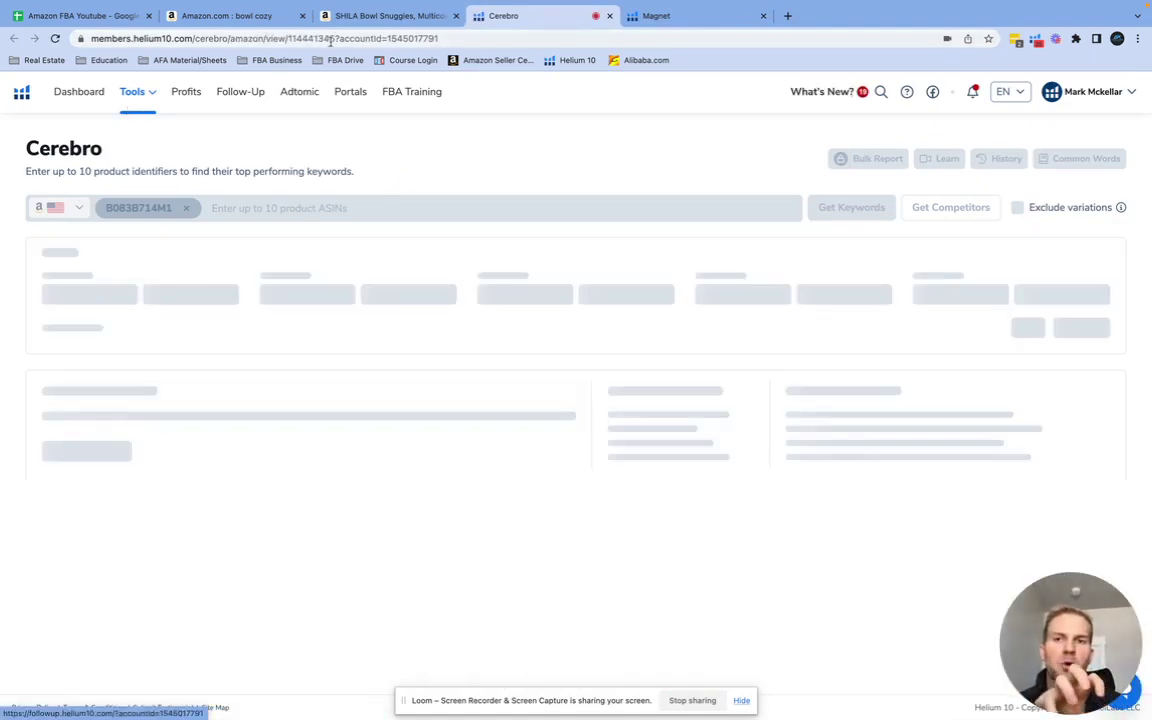
Switch to Magnet and examine the keyword suggestions for bowl cozy, including their search volume, CPR and competing products
{"action": "left_click", "coordinate": [652, 16]}
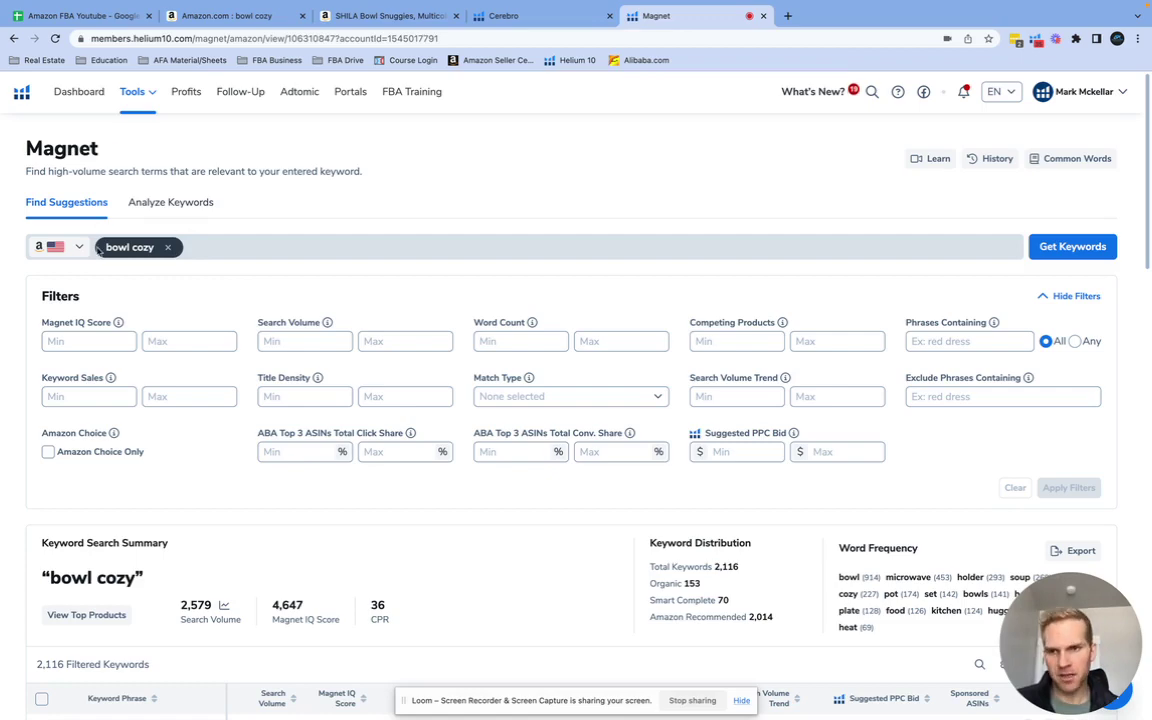
{"action": "left_click", "coordinate": [1066, 247]}
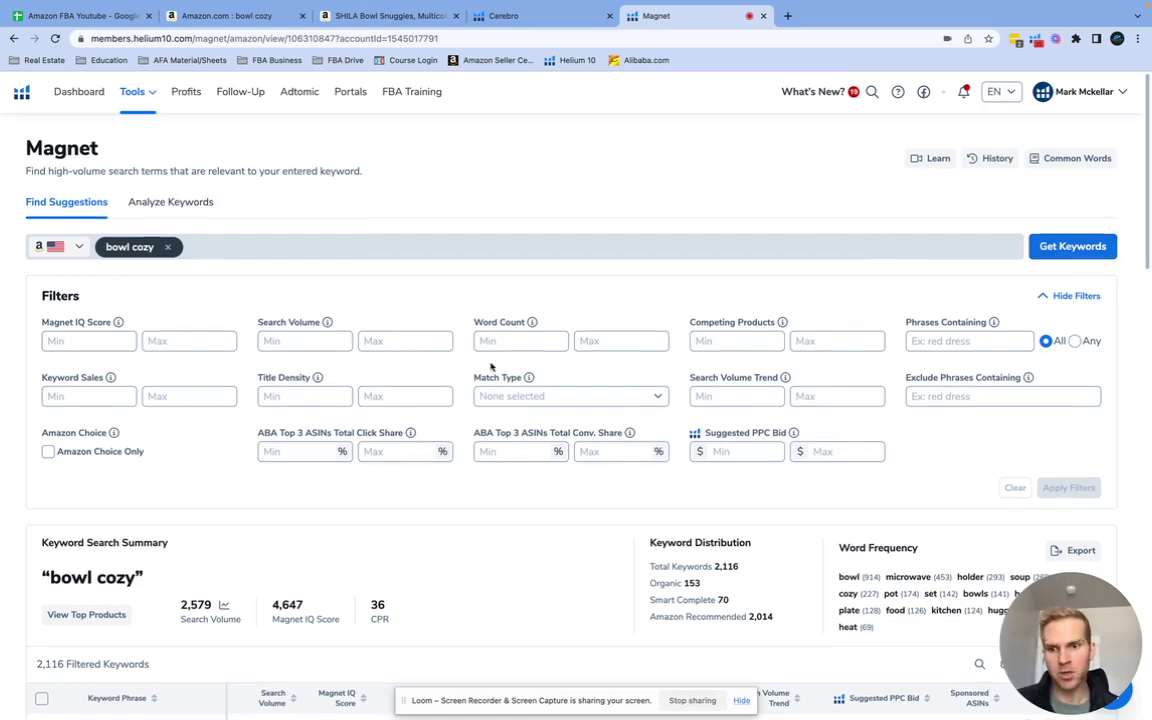
{"action": "scroll", "coordinate": [496, 372], "scroll_direction": "down", "scroll_amount": 3}
{"action": "scroll", "coordinate": [497, 369], "scroll_direction": "down", "scroll_amount": 1}
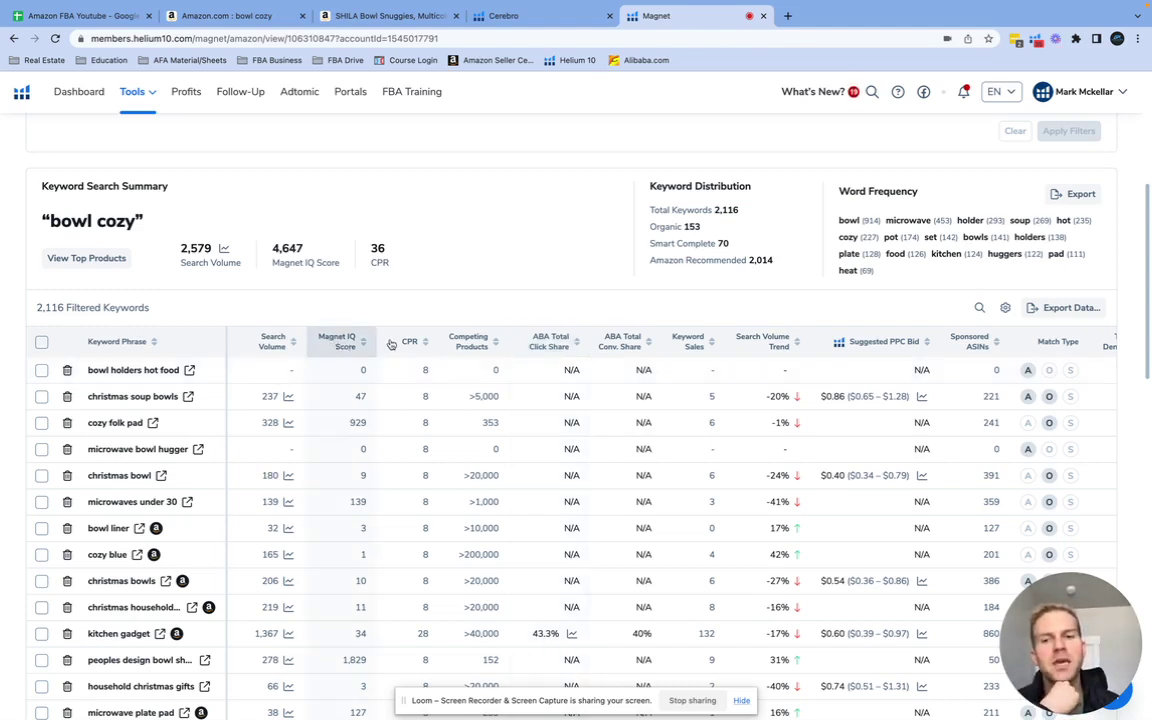
{"action": "mouse_move", "coordinate": [393, 343]}
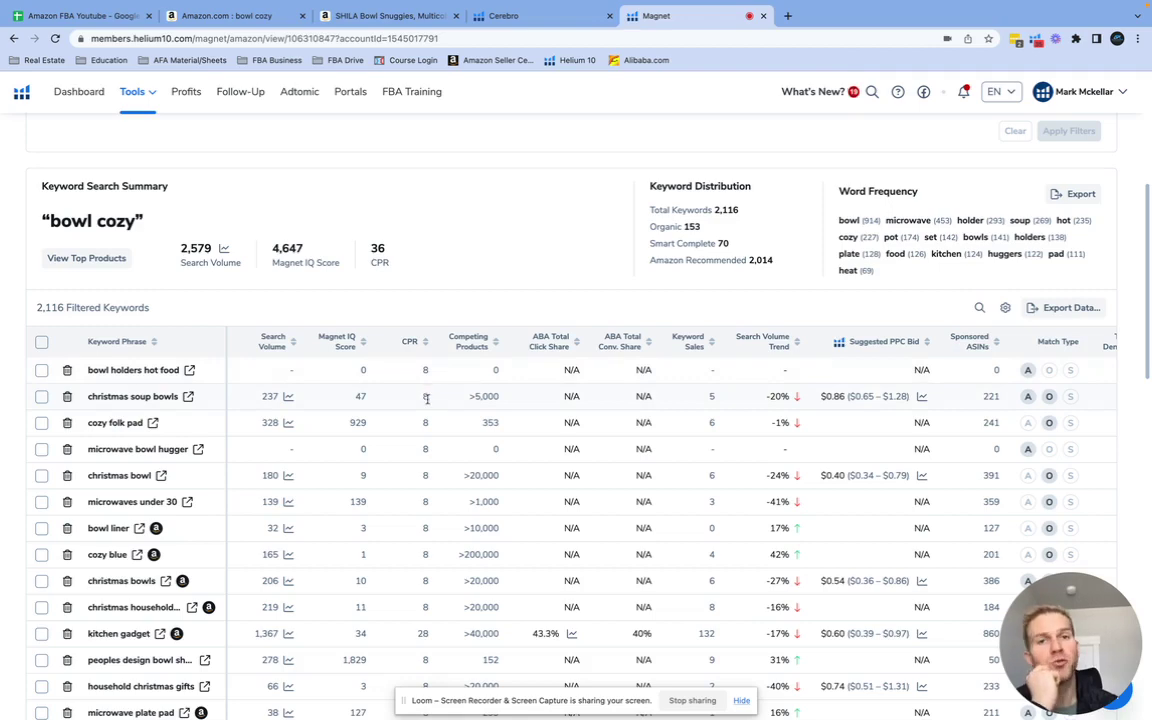
{"action": "scroll", "coordinate": [427, 390], "scroll_direction": "down", "scroll_amount": 5}
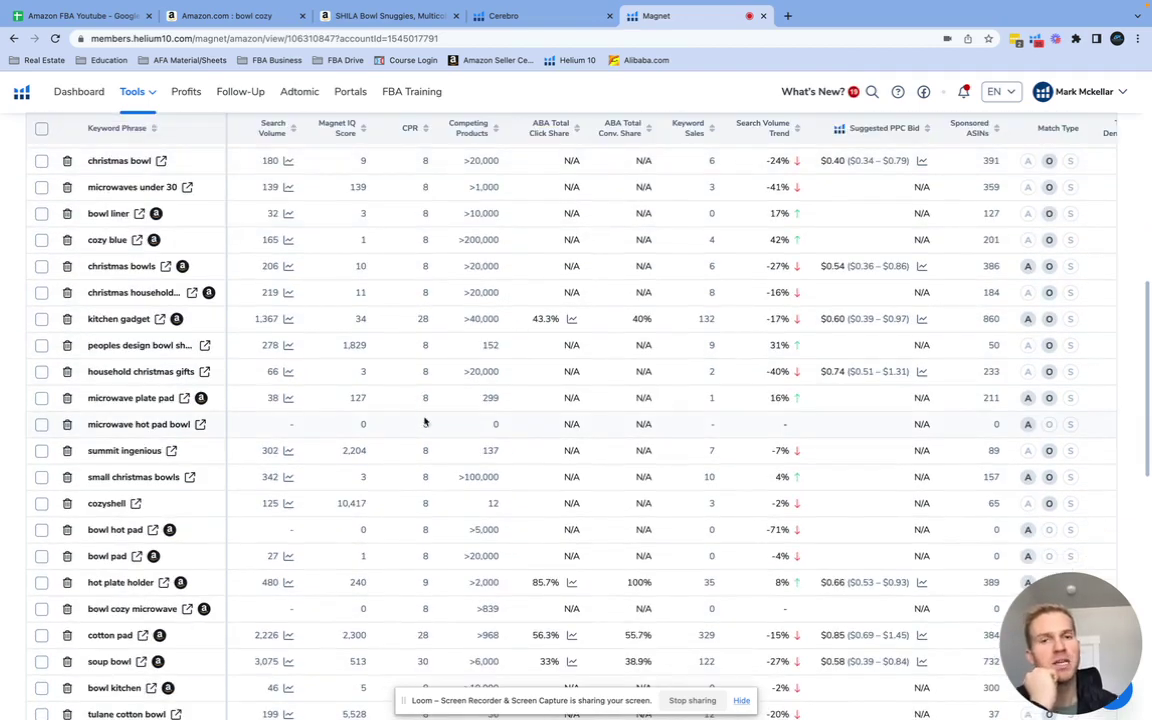
{"action": "scroll", "coordinate": [426, 420], "scroll_direction": "down", "scroll_amount": 1}
{"action": "scroll", "coordinate": [430, 410], "scroll_direction": "up", "scroll_amount": 6}
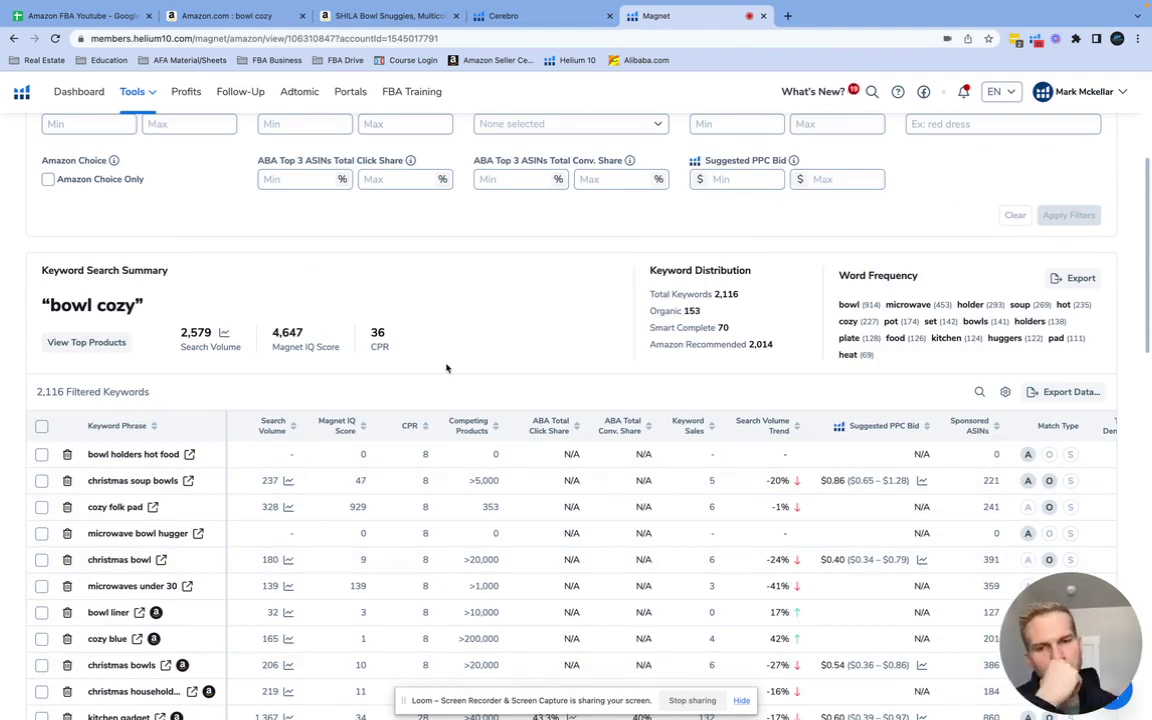
{"action": "scroll", "coordinate": [487, 468], "scroll_direction": "down", "scroll_amount": 2}
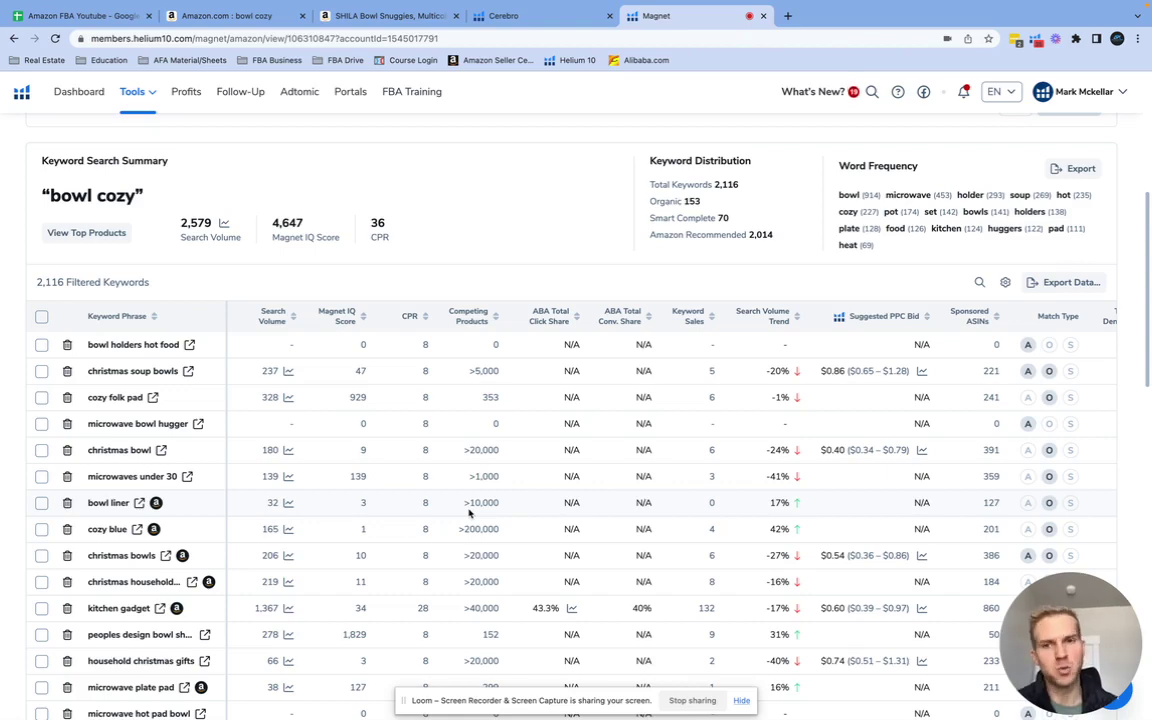
{"action": "scroll", "coordinate": [440, 215], "scroll_direction": "up", "scroll_amount": 3}
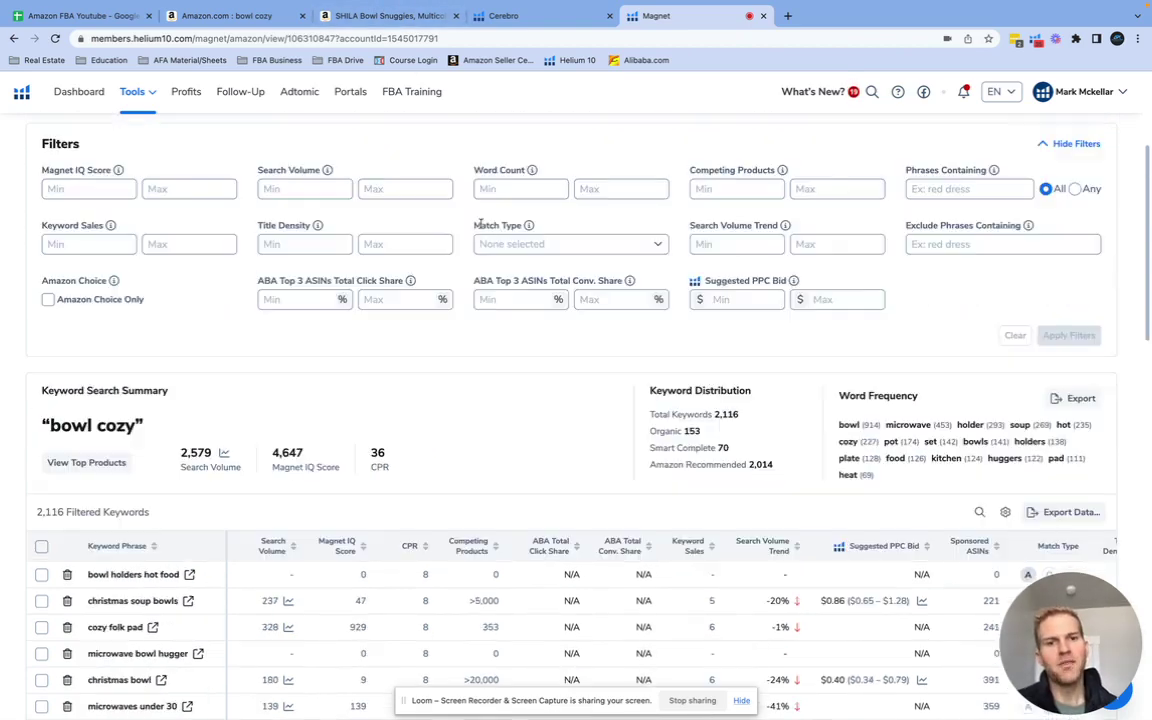
Switch to the Cerebro results for the SHILA Bowl Cozy and read the explanation of the CPR column
{"action": "left_click", "coordinate": [520, 16]}
{"action": "scroll", "coordinate": [370, 404], "scroll_direction": "down", "scroll_amount": 5}
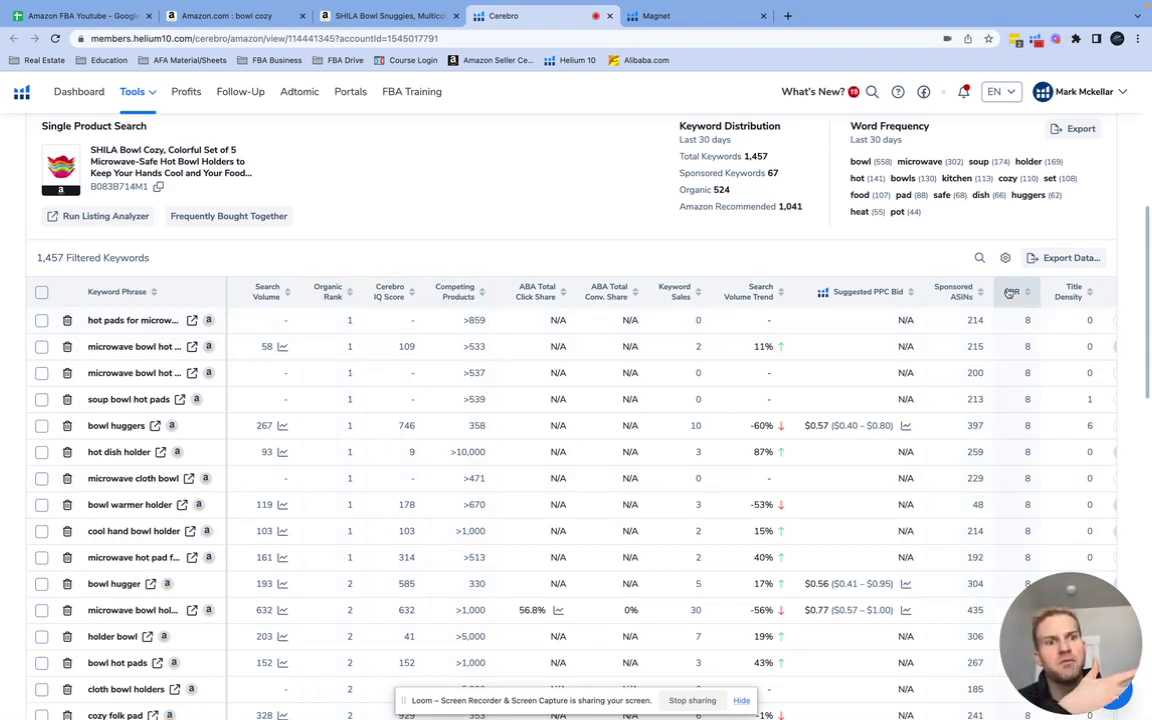
{"action": "mouse_move", "coordinate": [1010, 292]}
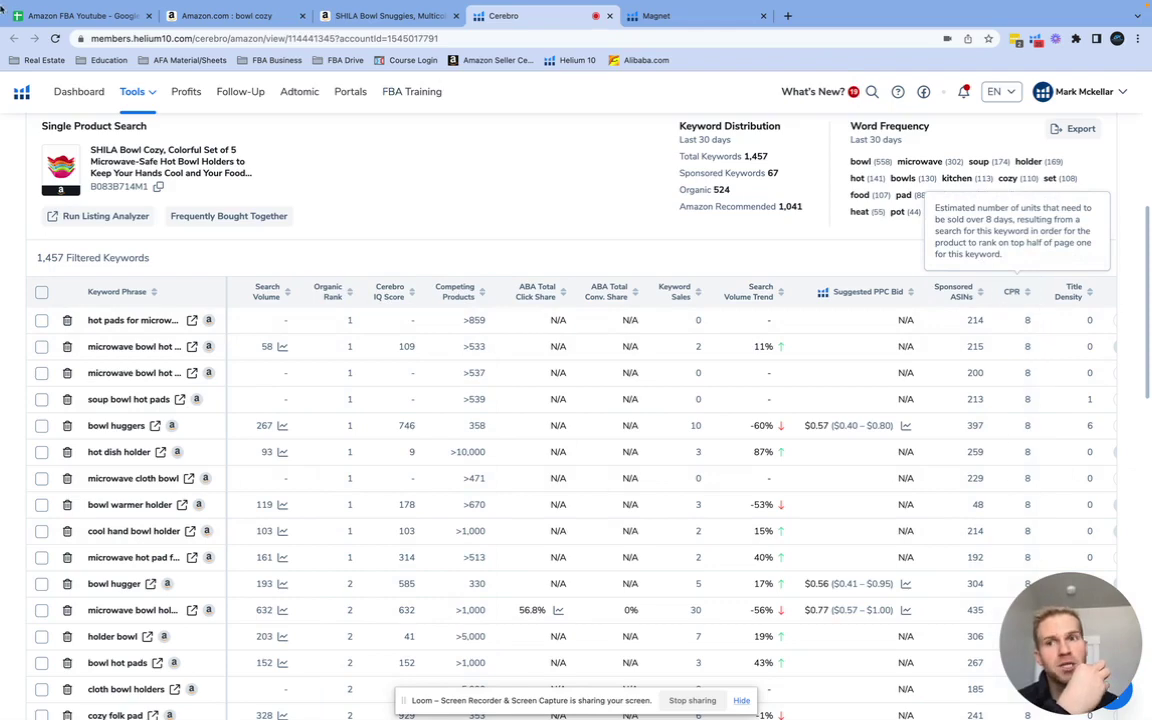
Switch to the Amazon FBA Youtube spreadsheet and point out the Average Review Count and Competition headers
{"action": "left_click", "coordinate": [62, 15]}
{"action": "left_click", "coordinate": [360, 200]}
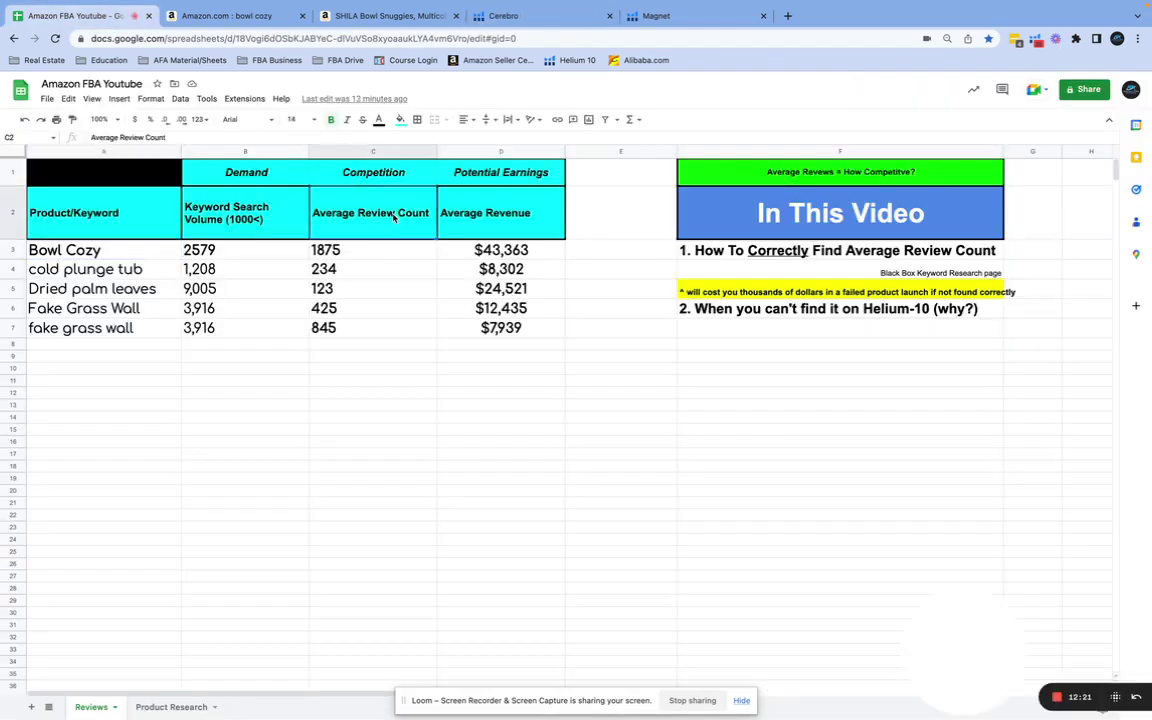
{"action": "left_click", "coordinate": [385, 180]}
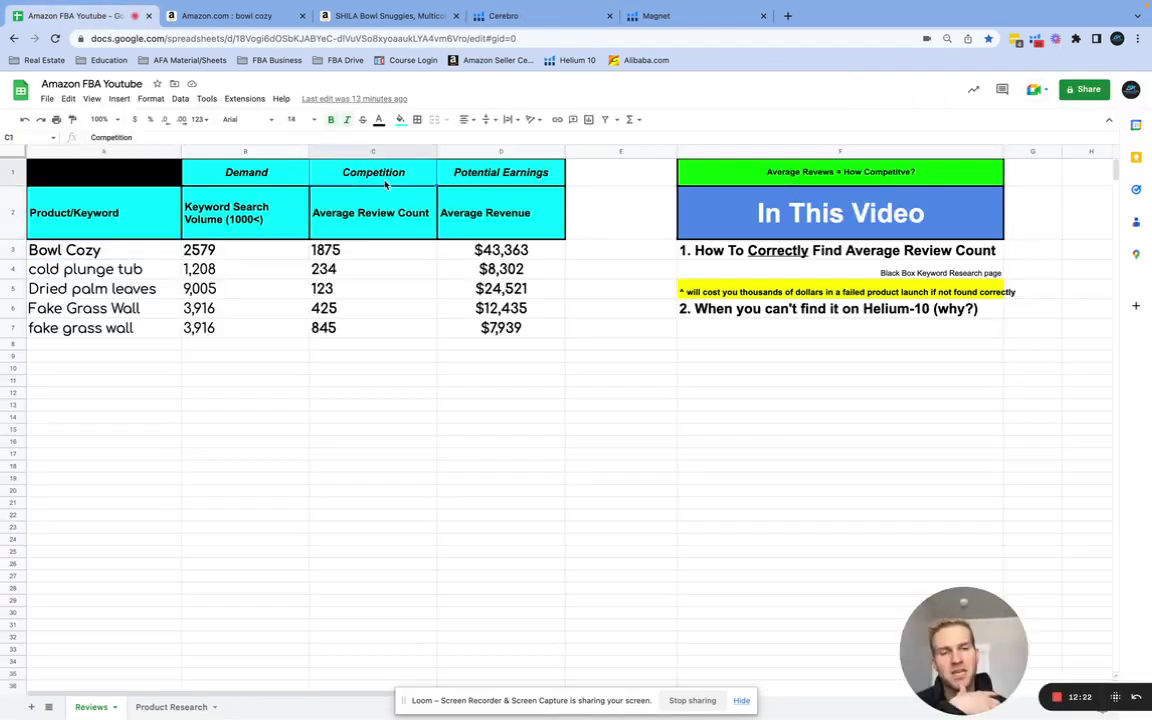
Rearrange the Cerebro keyword table so CPR follows Search Volume and Competing Products follows CPR
{"action": "left_click", "coordinate": [500, 15]}
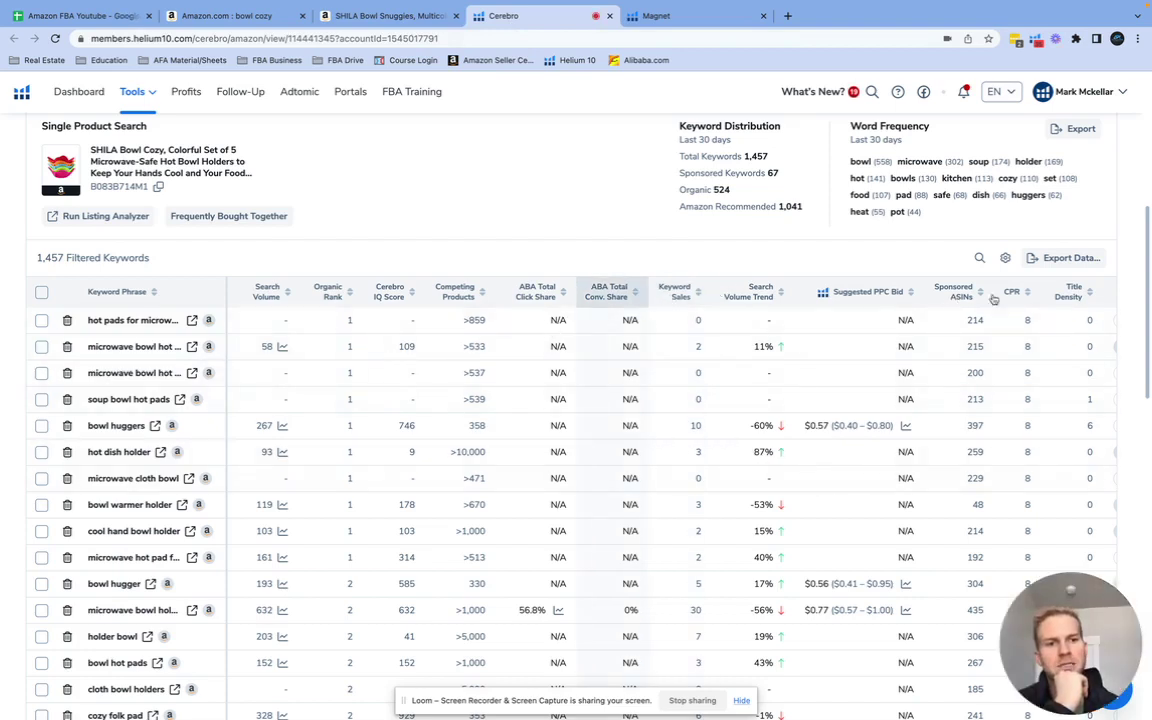
{"action": "left_click_drag", "start_coordinate": [1012, 292], "coordinate": [300, 297]}
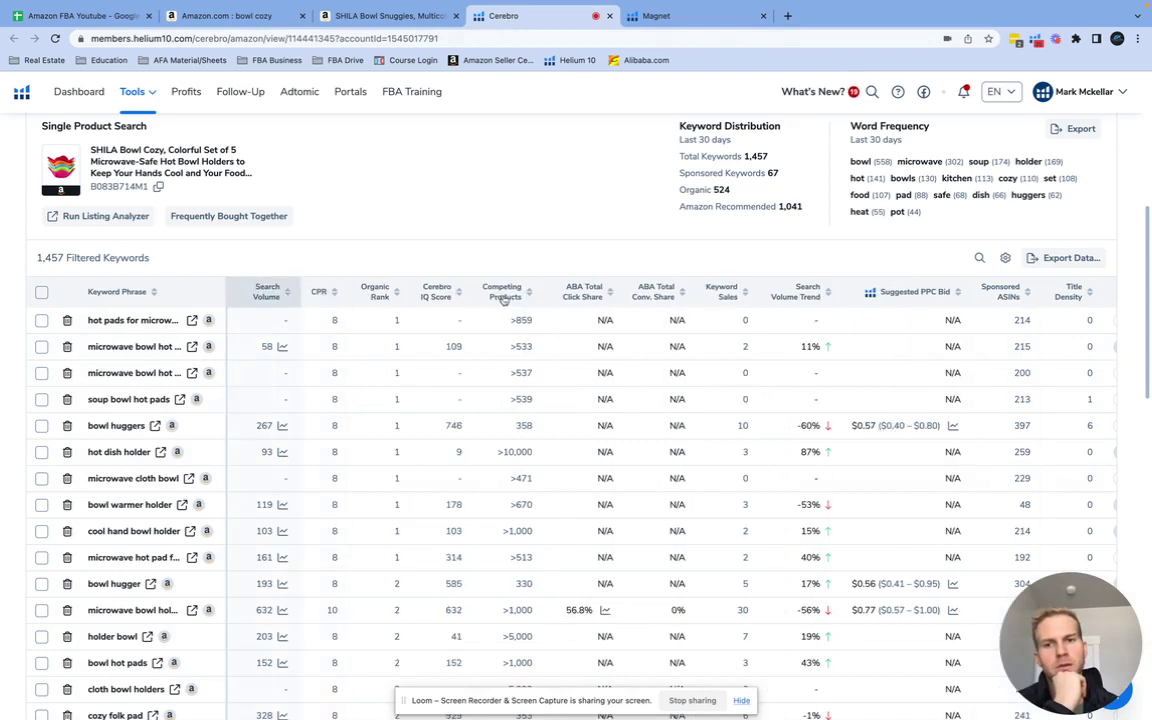
{"action": "left_click_drag", "start_coordinate": [504, 291], "coordinate": [348, 296]}
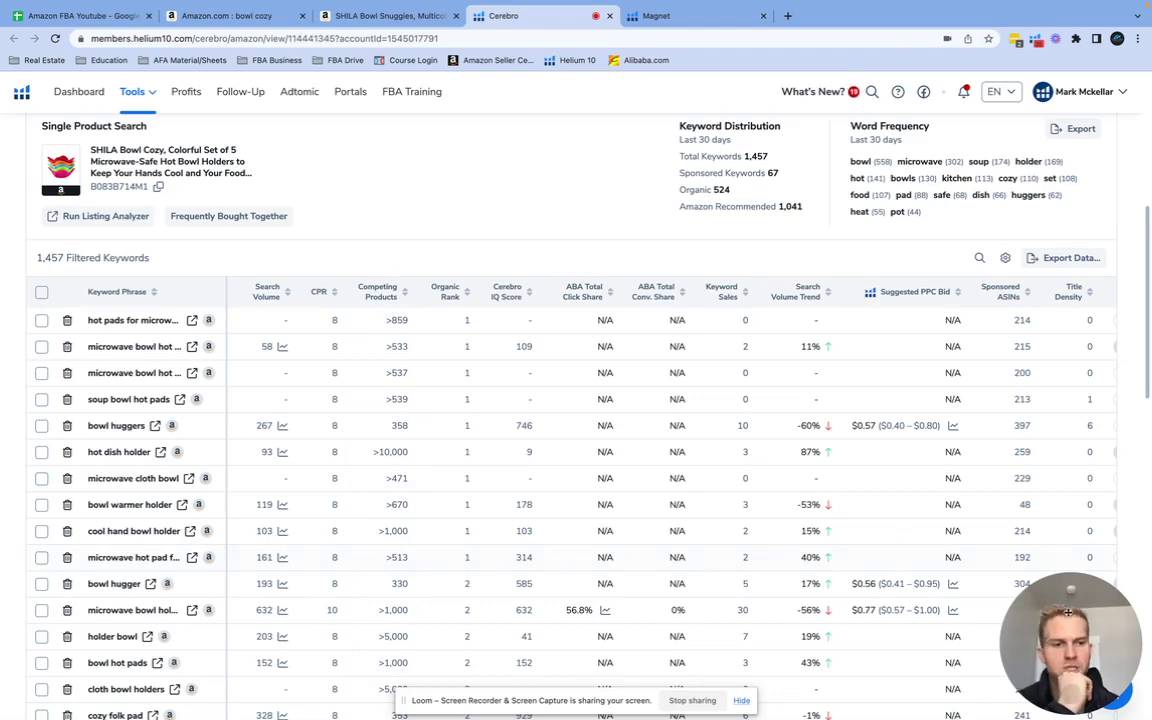
Revisit the keyword comparison table in the Amazon FBA Youtube spreadsheet and return to the Cerebro keyword results
{"action": "left_click_drag", "start_coordinate": [1075, 583], "coordinate": [963, 473]}
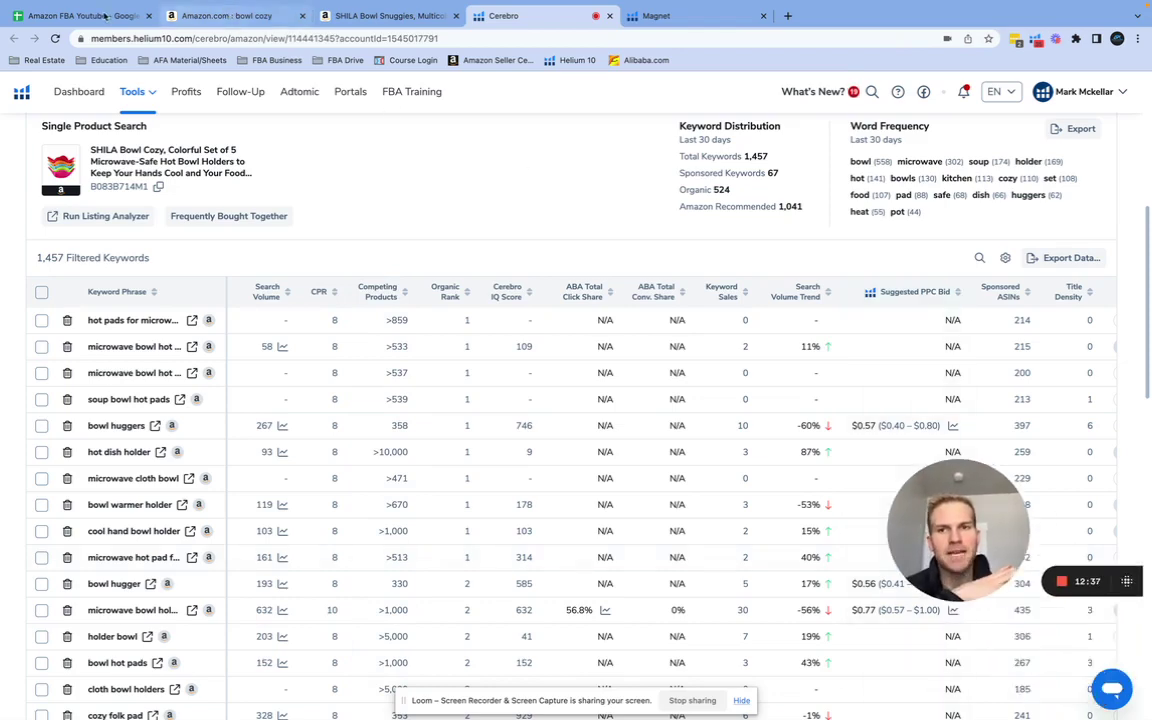
{"action": "left_click", "coordinate": [80, 15]}
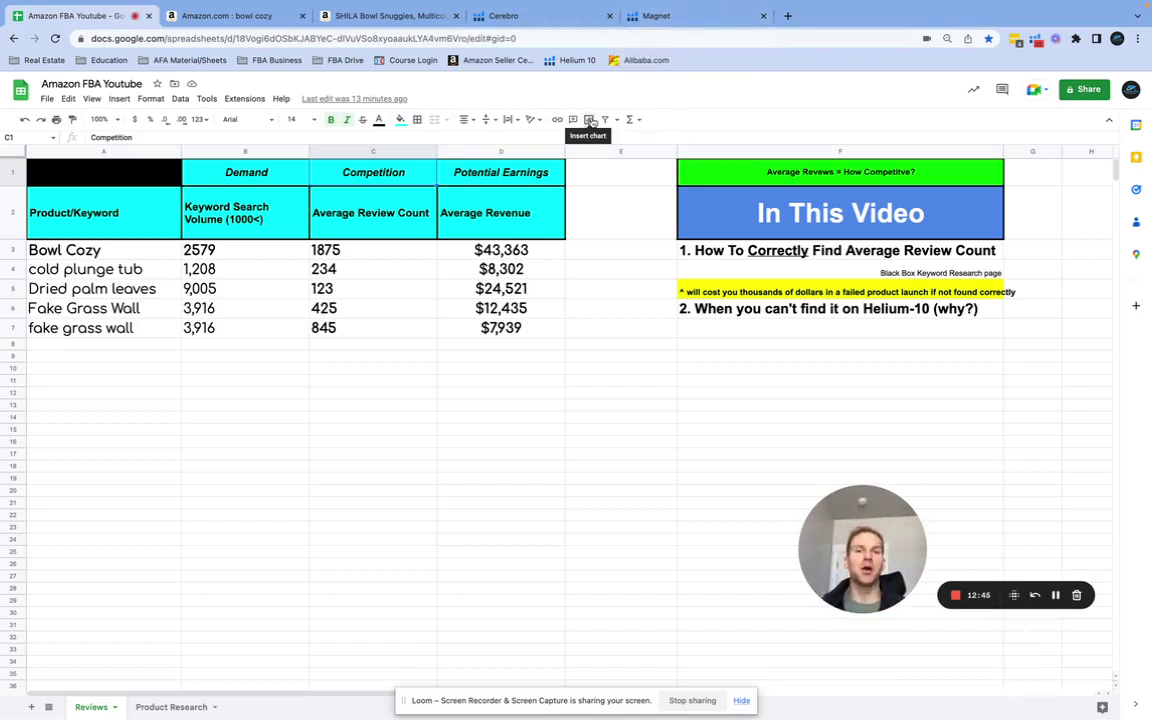
{"action": "left_click", "coordinate": [534, 17]}
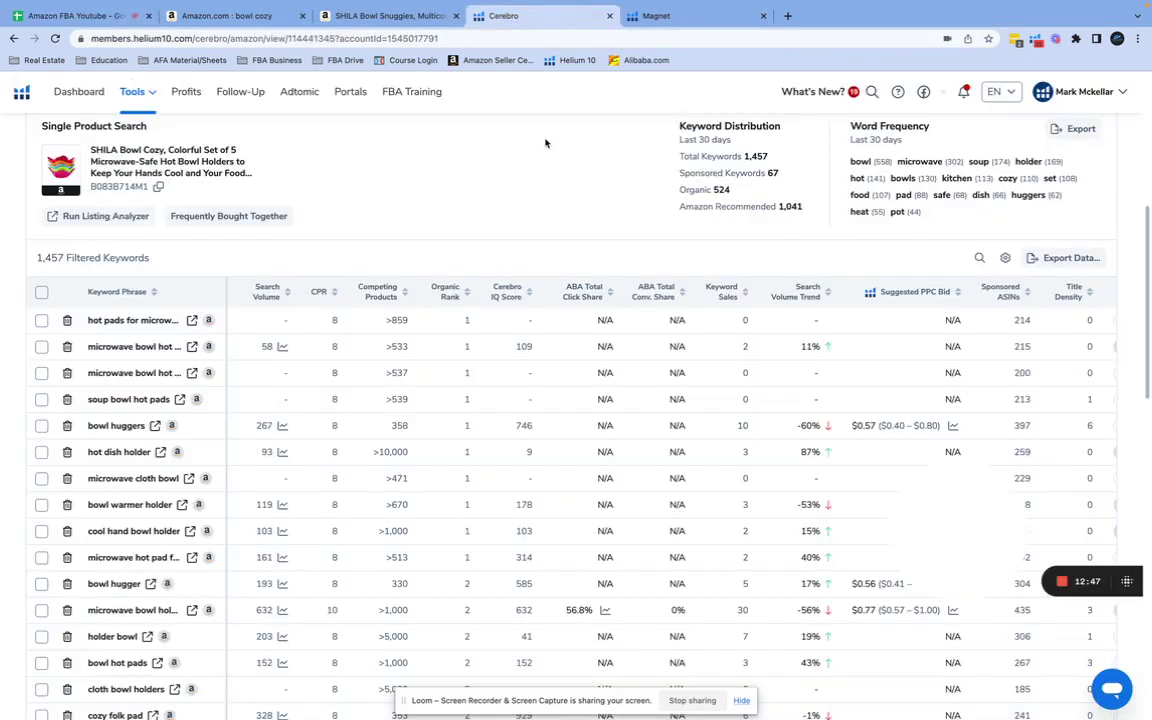